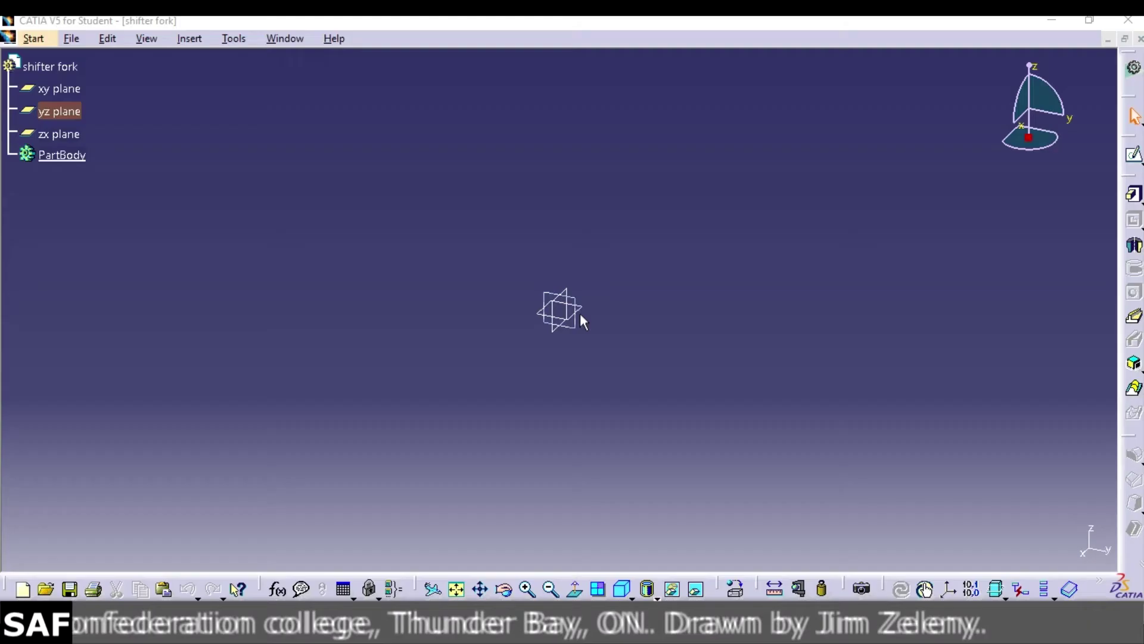
Select the xy plane of the empty shifter fork part
left_click(589, 312)
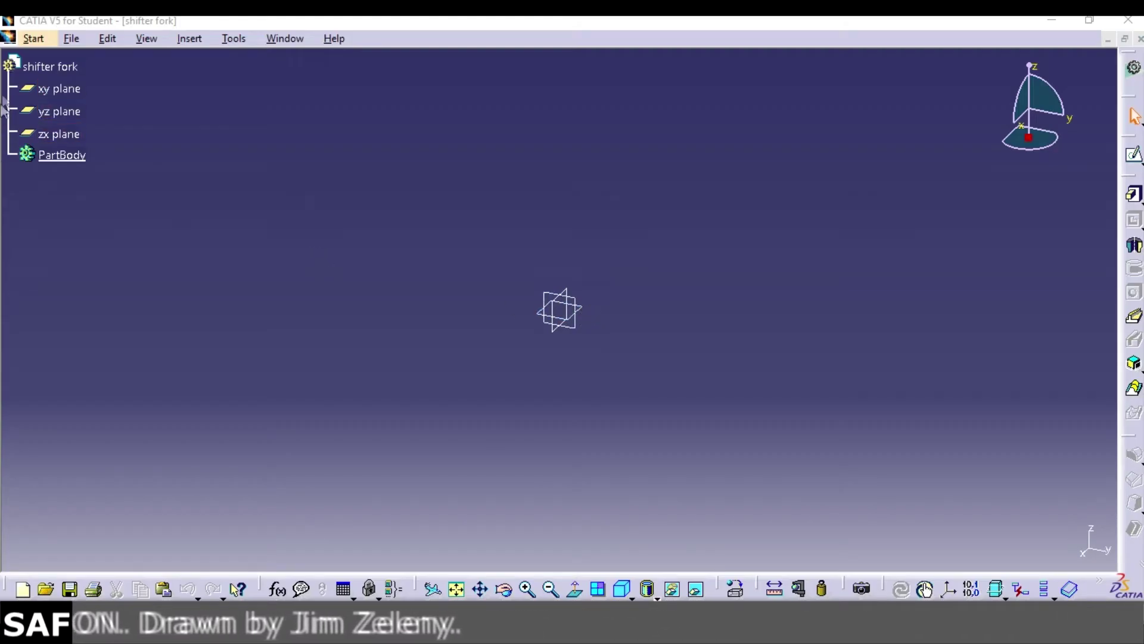
Sketch on the xy plane three circles: one above, one right, and a larger one at the origin
left_click(59, 88)
left_click(1134, 155)
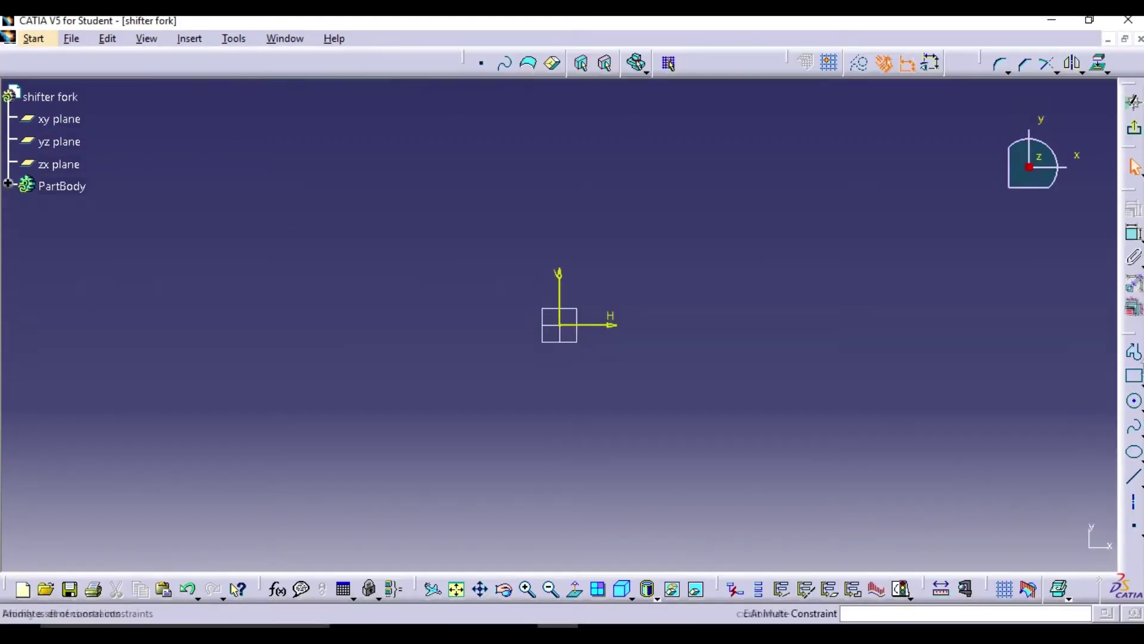
left_click(517, 196)
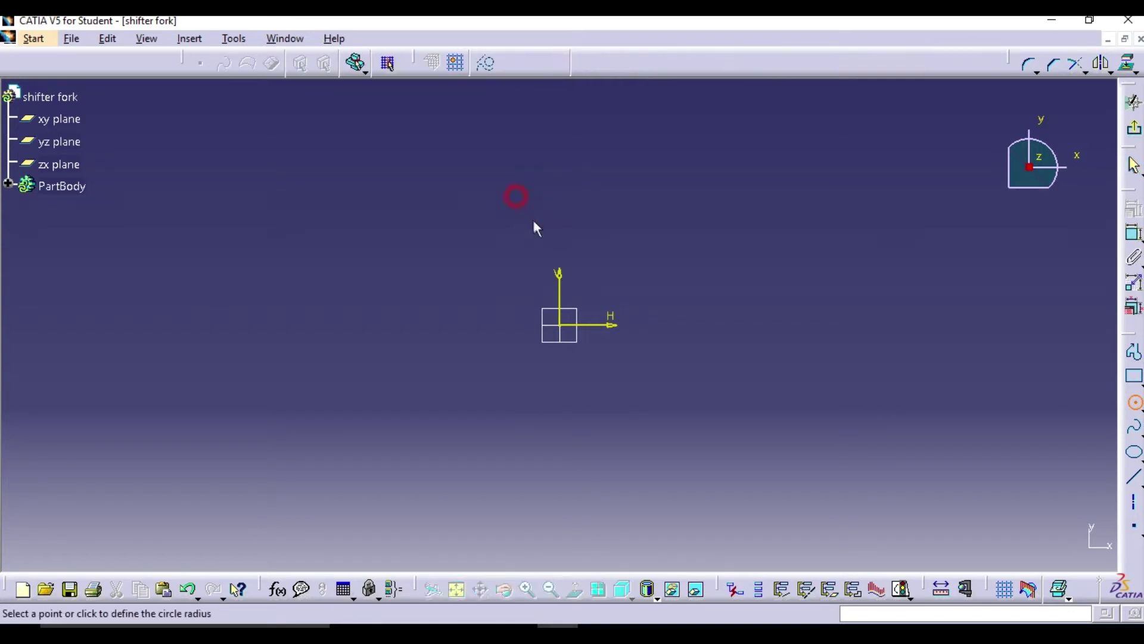
left_click(528, 225)
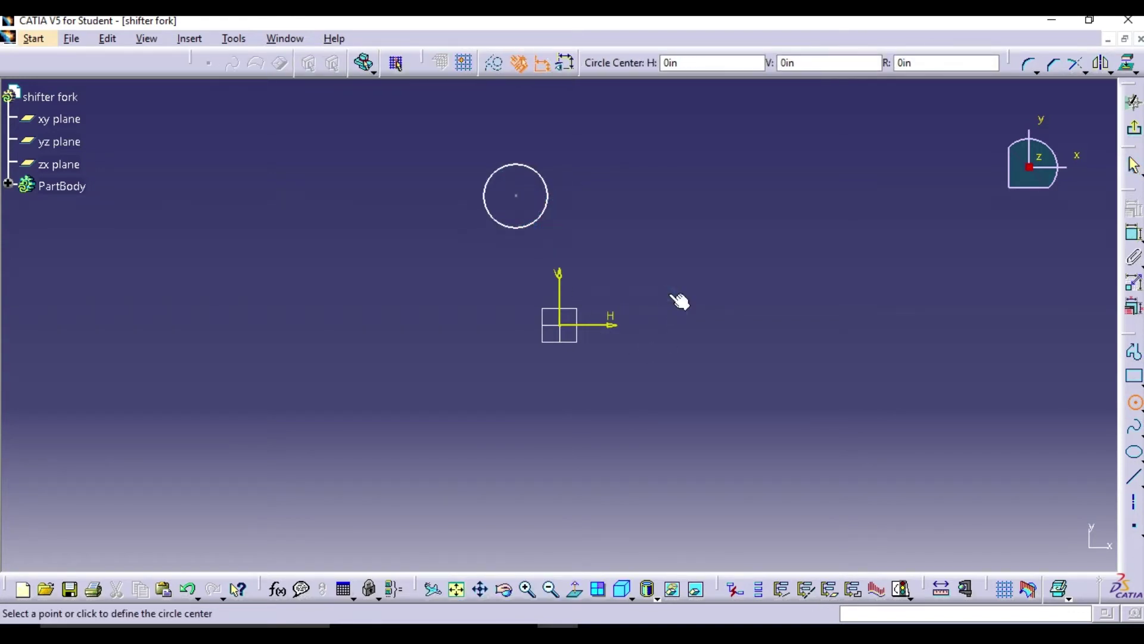
left_click(709, 288)
left_click(728, 316)
left_click(571, 332)
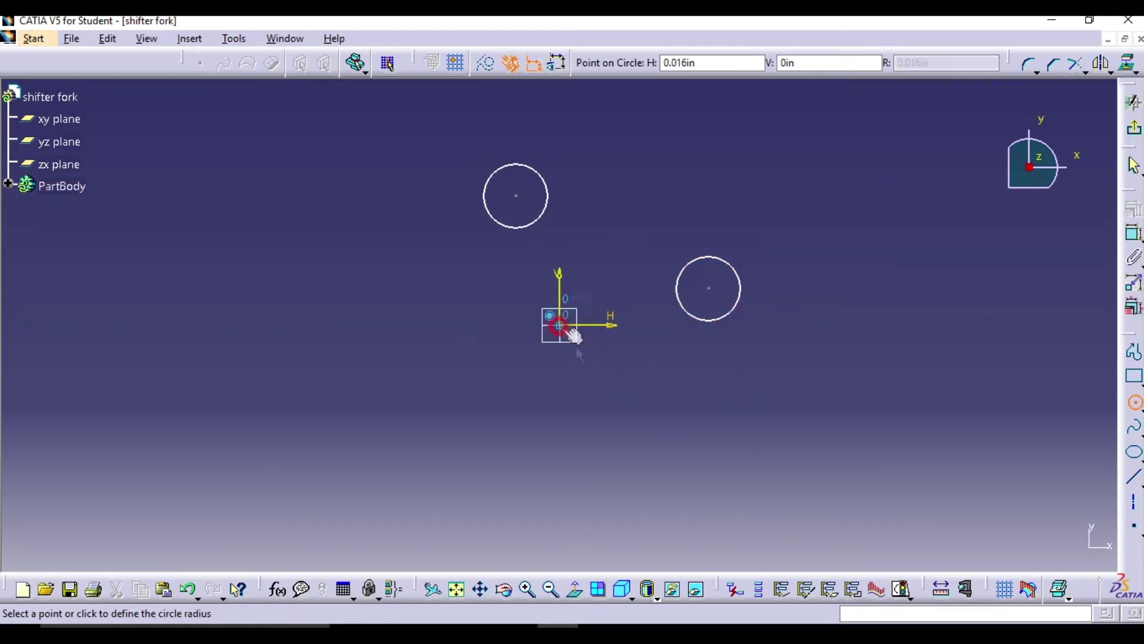
left_click(601, 373)
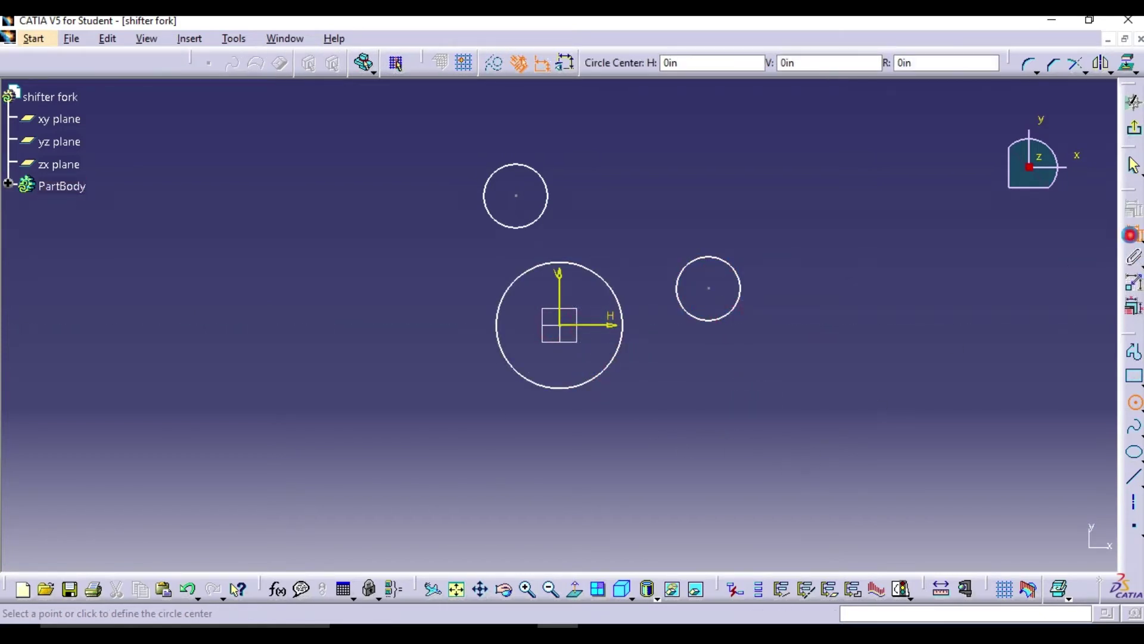
left_click(1133, 235)
Dimension the top and right circles to diameter 2
left_click(547, 188)
left_click(586, 162)
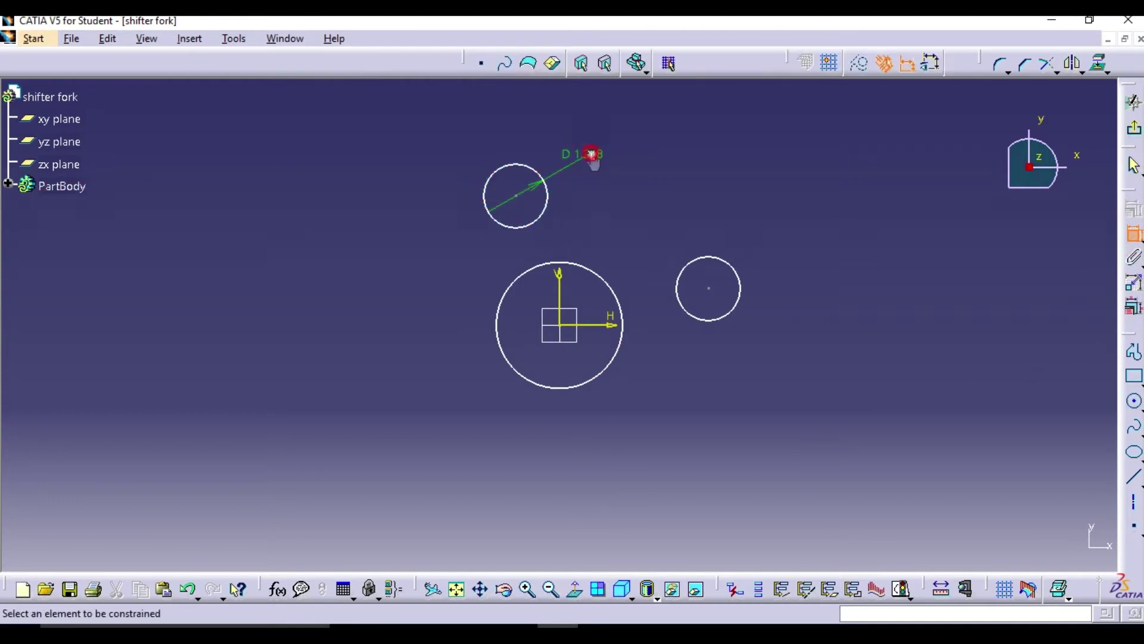
double_click(591, 157)
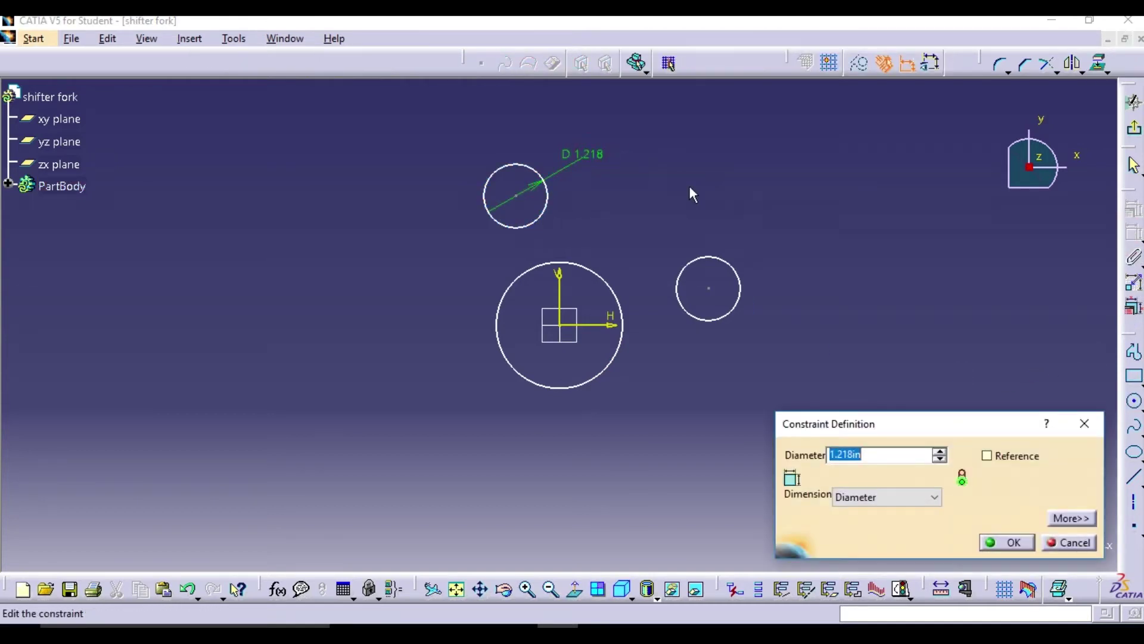
type("2")
key("Return")
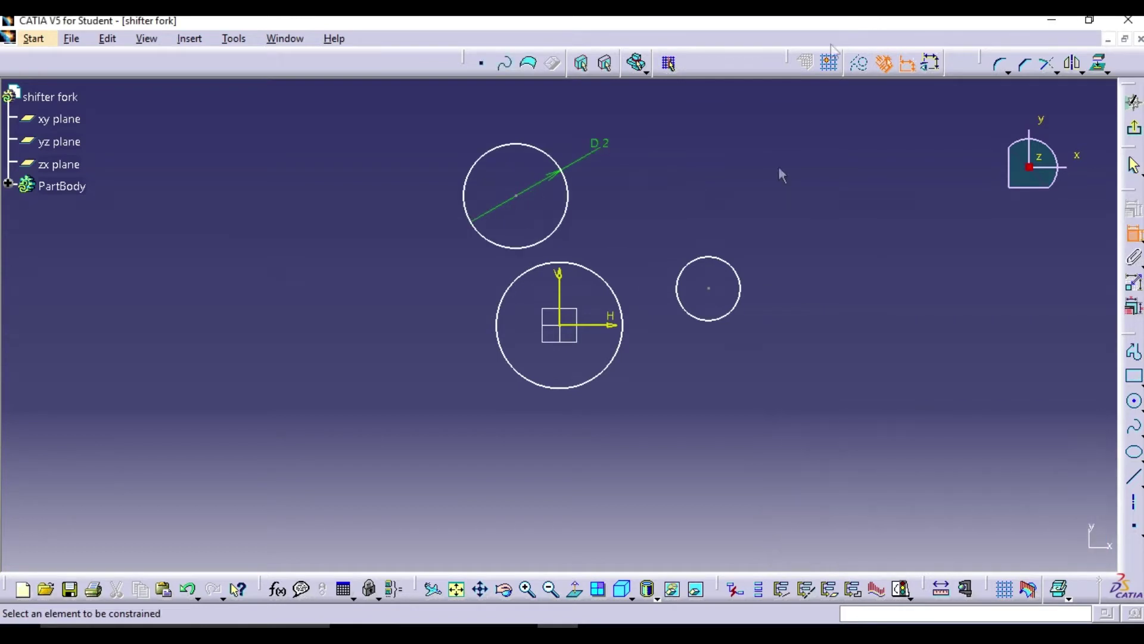
left_click(748, 276)
left_click(784, 268)
double_click(781, 267)
type("2")
key("Return")
Give the origin circle diameter 4 and drag both outer circles farther out
left_click(610, 372)
left_click(625, 436)
double_click(624, 435)
type("4")
key("Return")
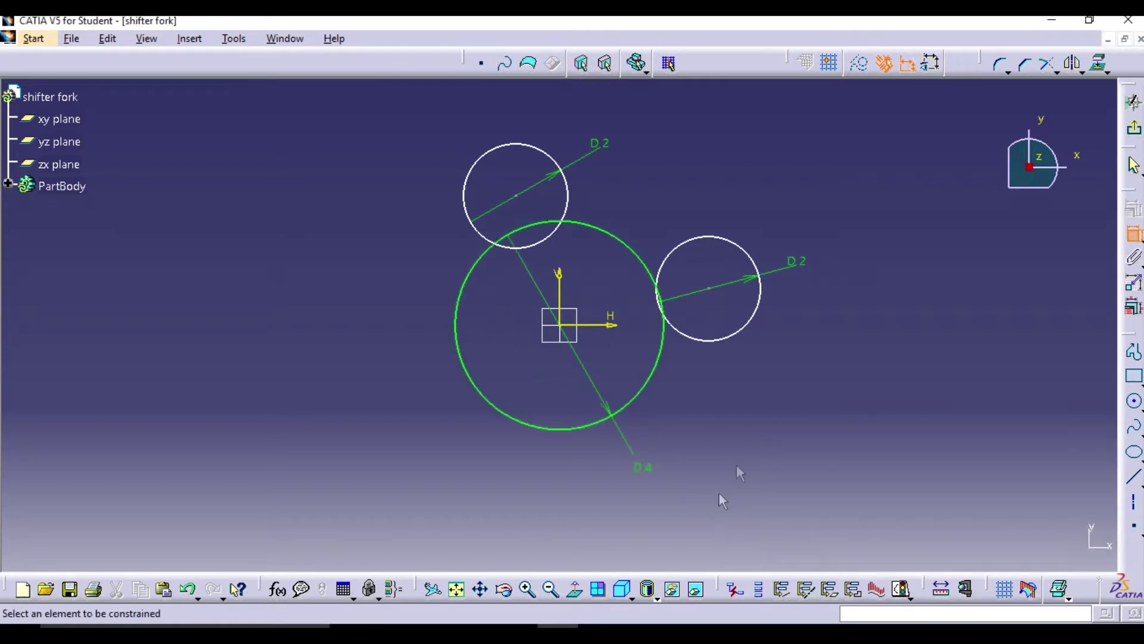
left_click_drag(759, 280, 853, 253)
middle_click_drag(376, 322, 376, 352)
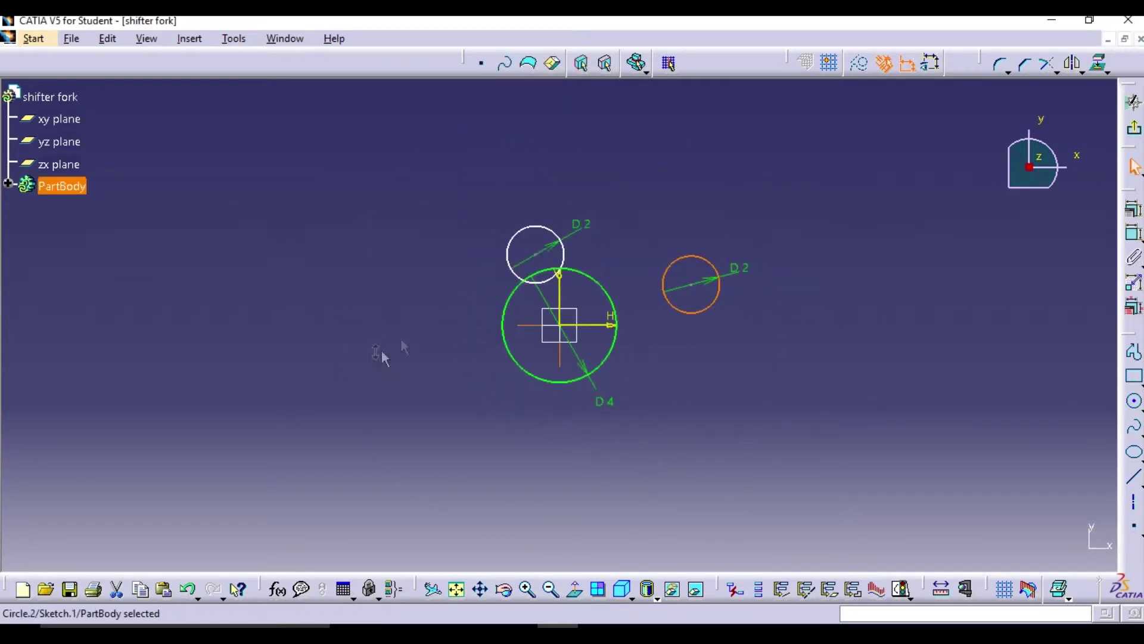
left_click_drag(529, 226, 465, 119)
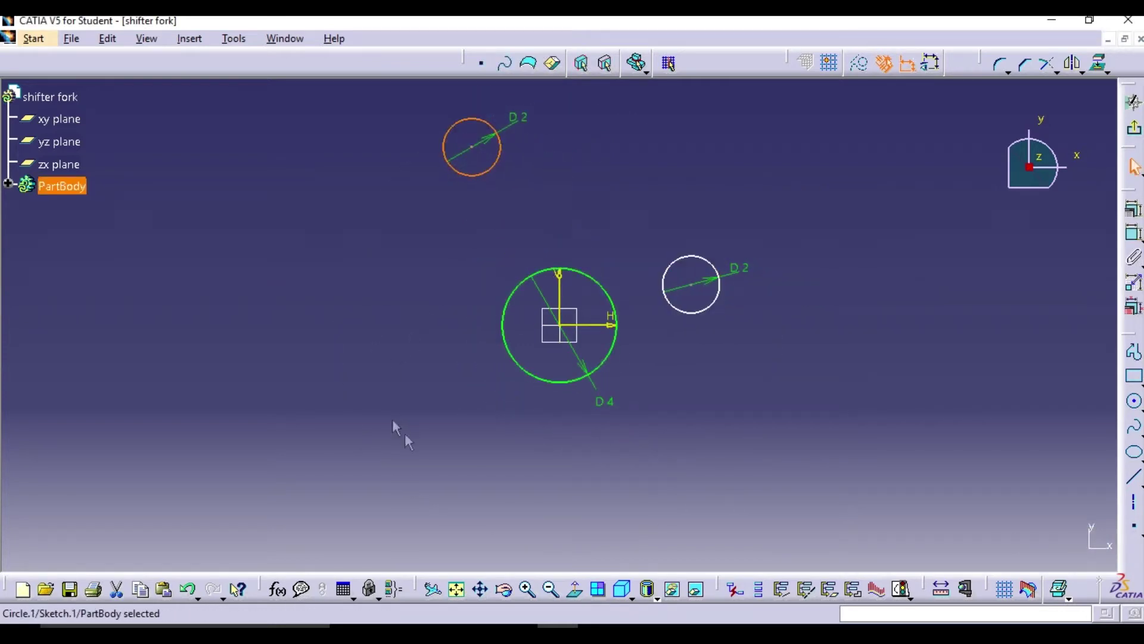
Draw two construction axis lines from the origin toward the top and right circles
left_click(1137, 506)
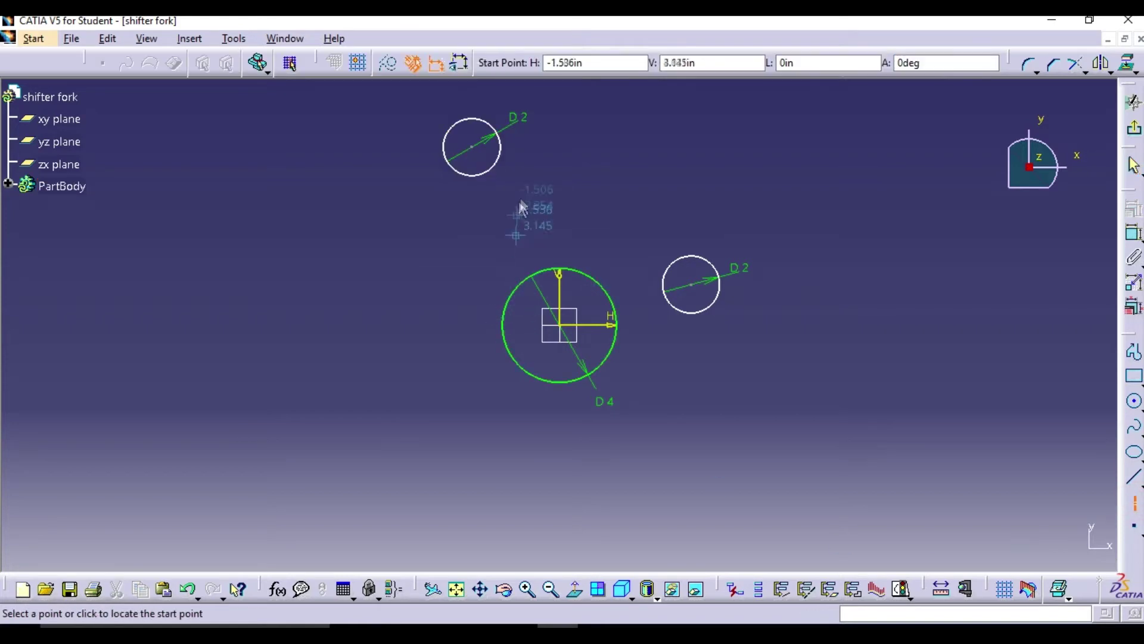
left_click(515, 141)
left_click(559, 324)
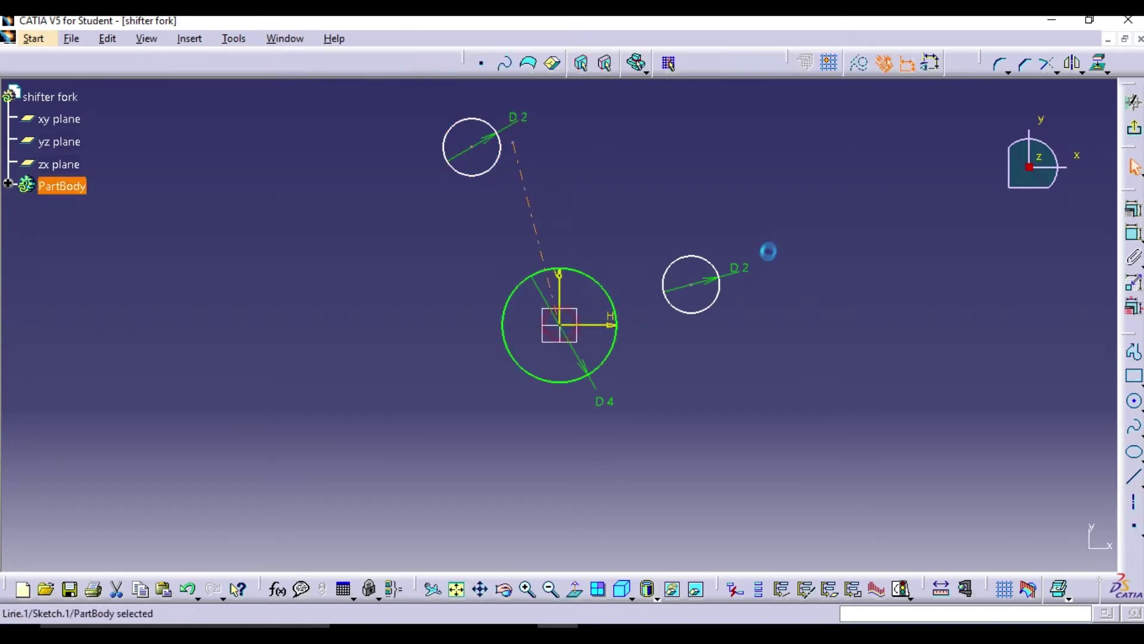
left_click(1137, 512)
left_click(559, 324)
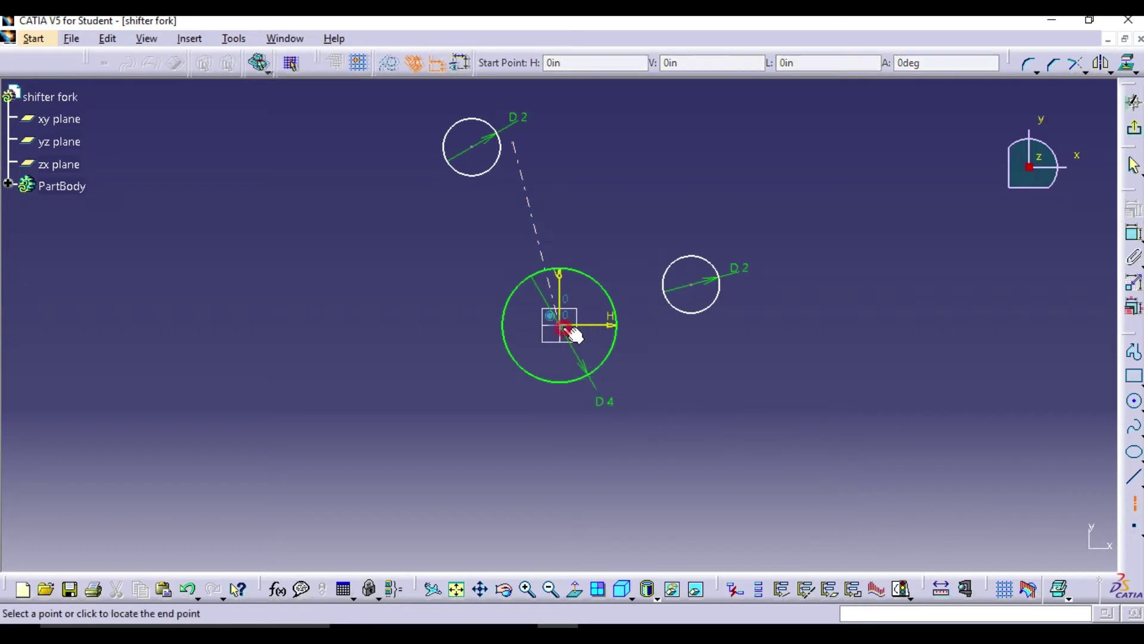
left_click(756, 391)
Constrain the construction lines to 15° and 70° from the vertical axis
left_click(1134, 233)
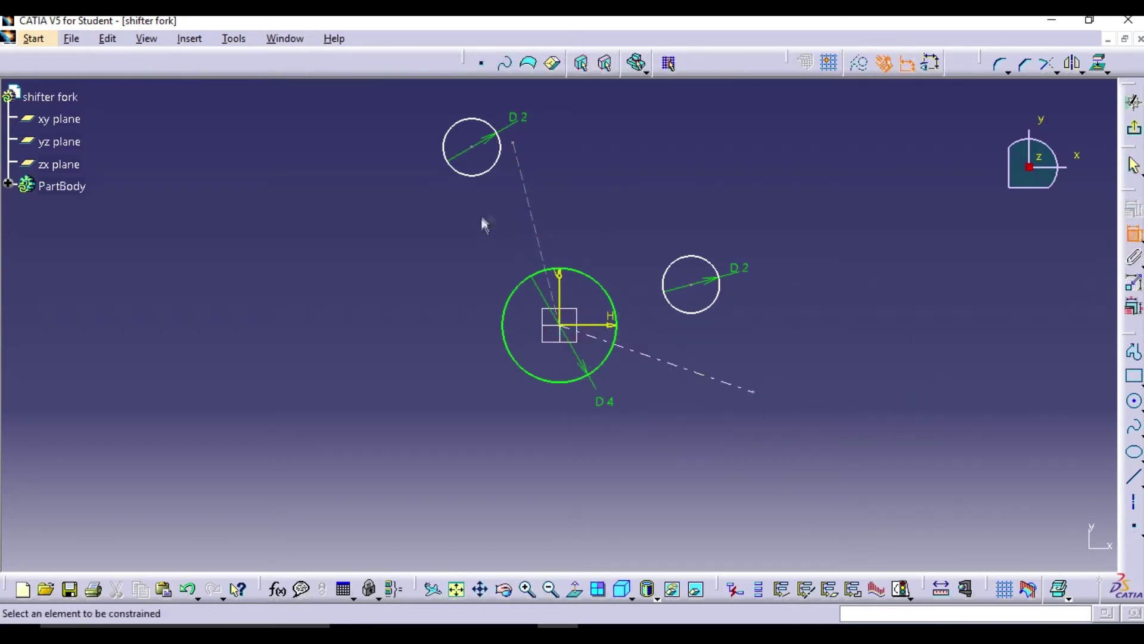
left_click(525, 180)
left_click(564, 285)
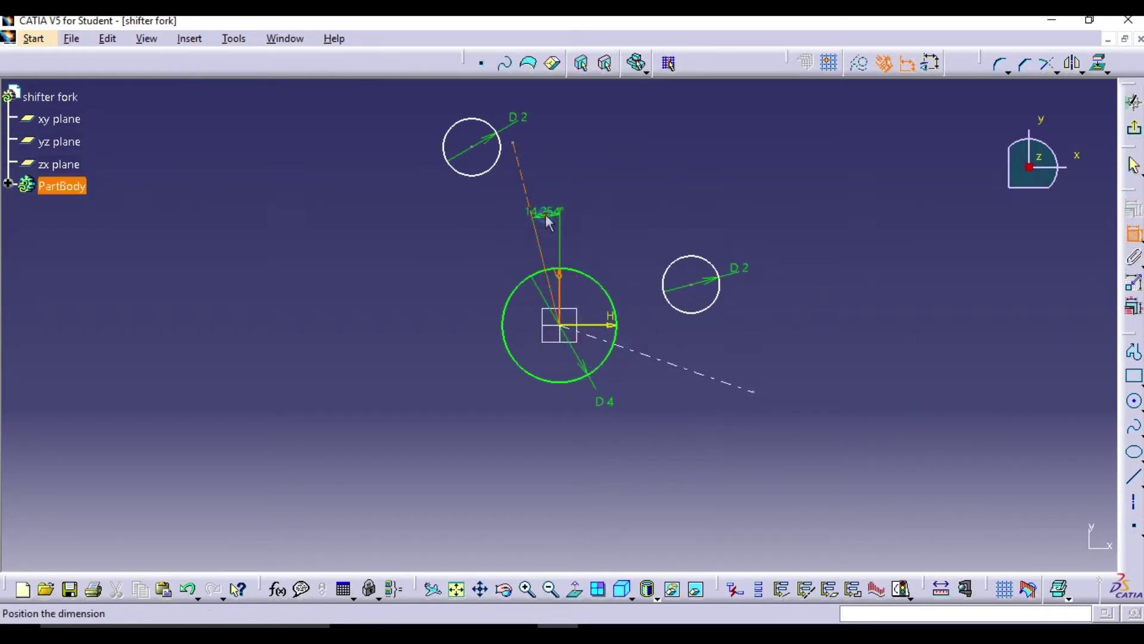
double_click(544, 212)
type("15")
key("Return")
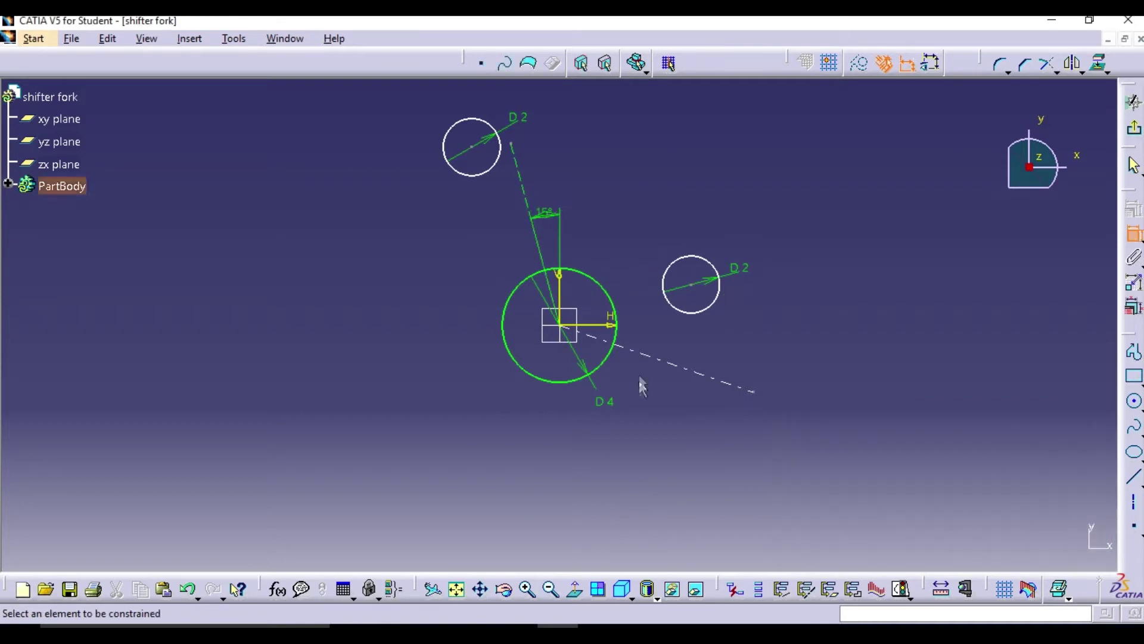
left_click(562, 283)
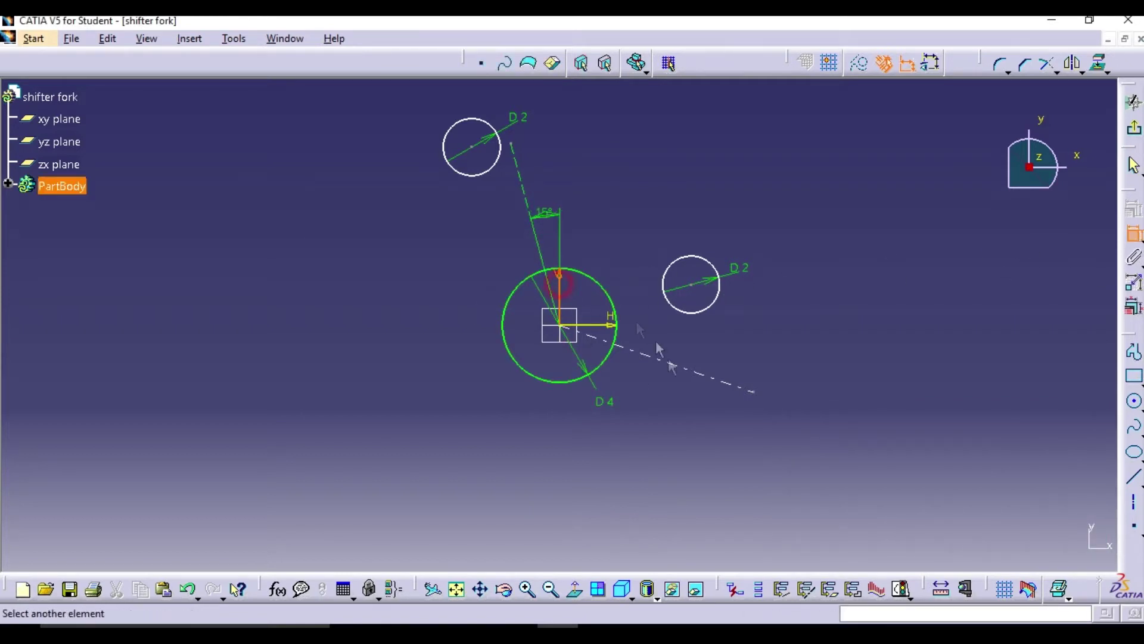
double_click(610, 259)
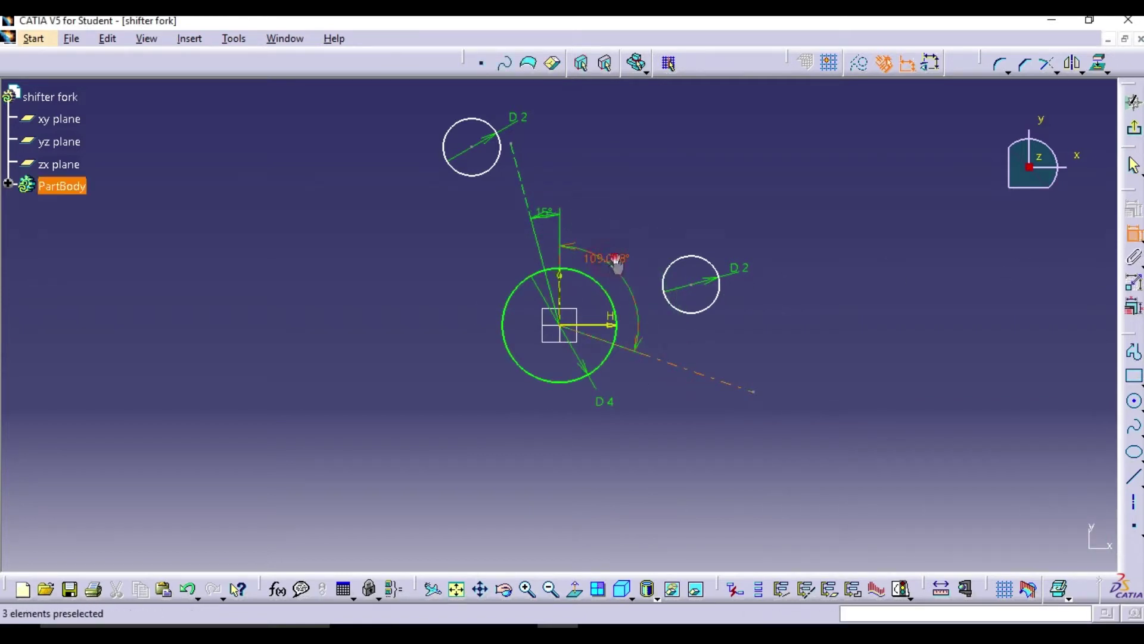
key("Return")
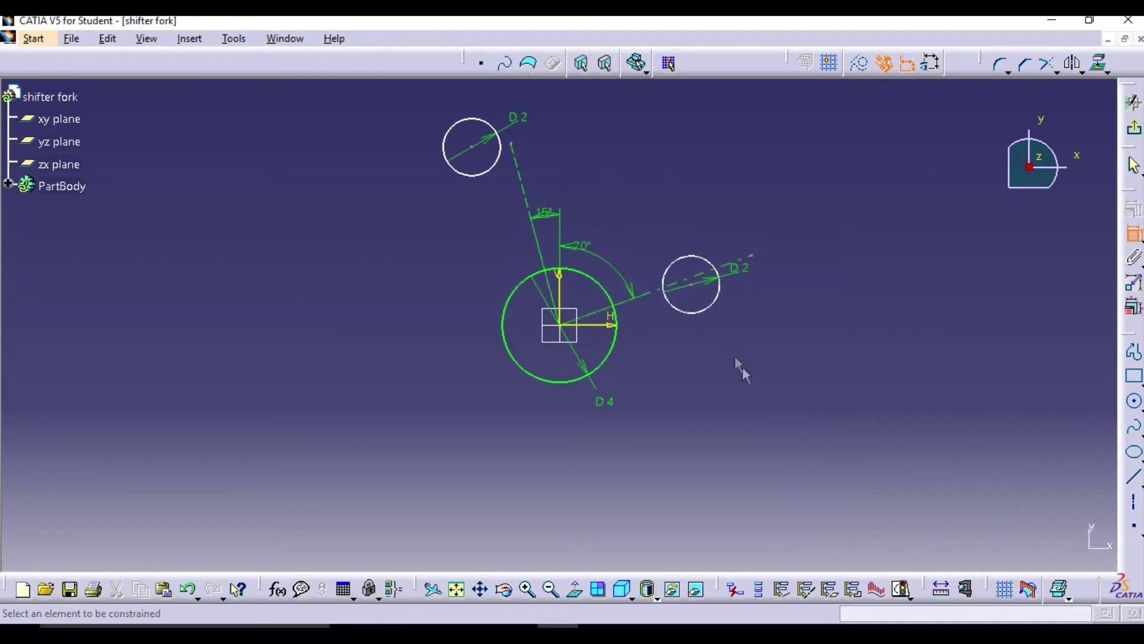
mouse_move(687, 373)
middle_mouse_down()
mouse_move(691, 343)
mouse_move(796, 338)
mouse_move(809, 388)
middle_mouse_up()
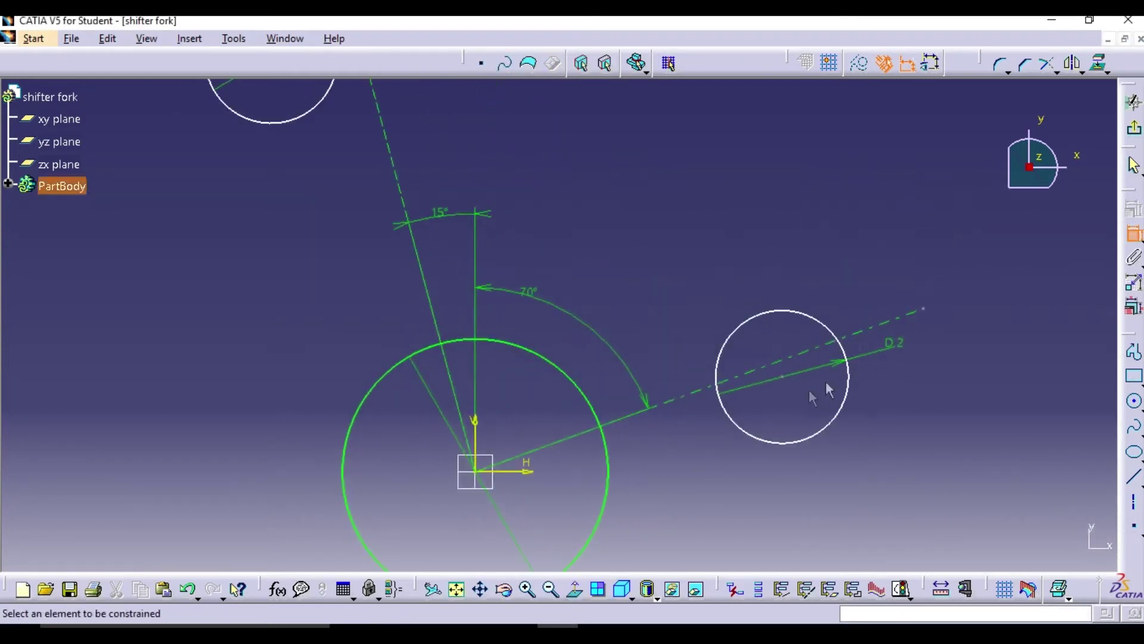
Place the right and top circle centres on their construction lines
left_click(857, 339)
right_click(1032, 299)
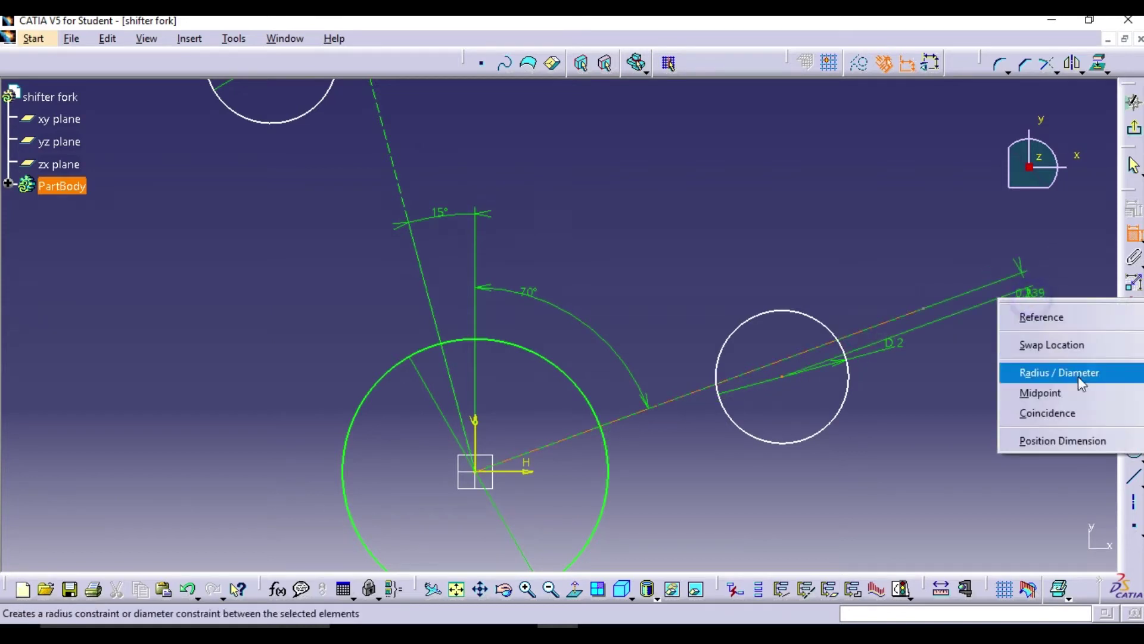
left_click(1031, 412)
mouse_move(975, 474)
middle_mouse_down()
mouse_move(896, 449)
mouse_move(812, 524)
middle_mouse_up()
mouse_move(586, 261)
middle_mouse_down()
mouse_move(608, 276)
mouse_move(633, 257)
middle_mouse_up()
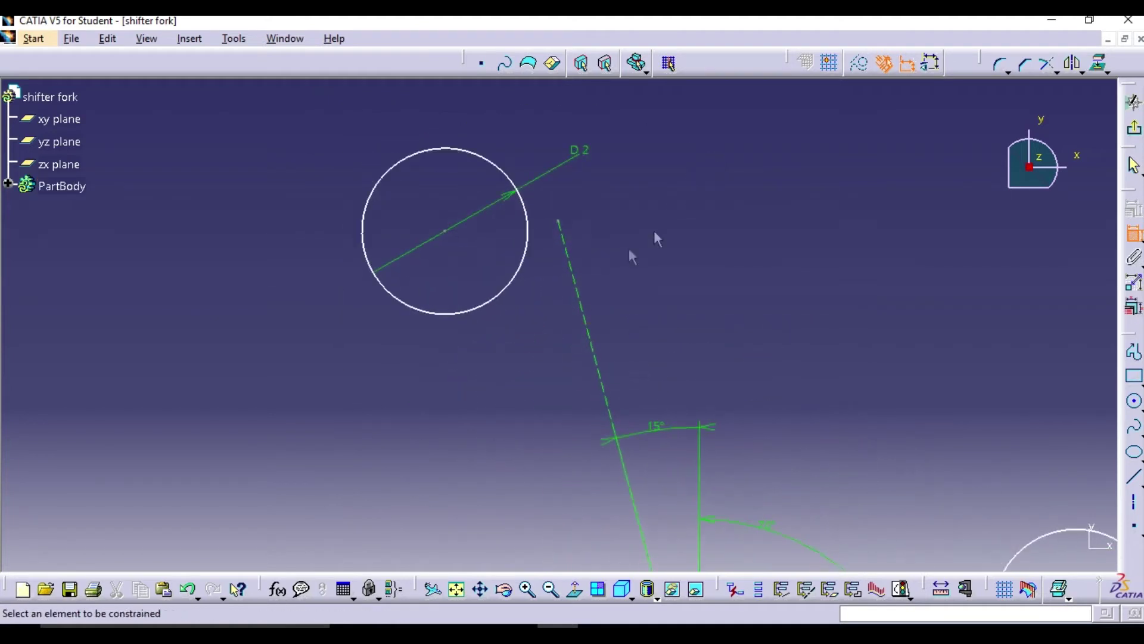
left_click(572, 263)
right_click(608, 276)
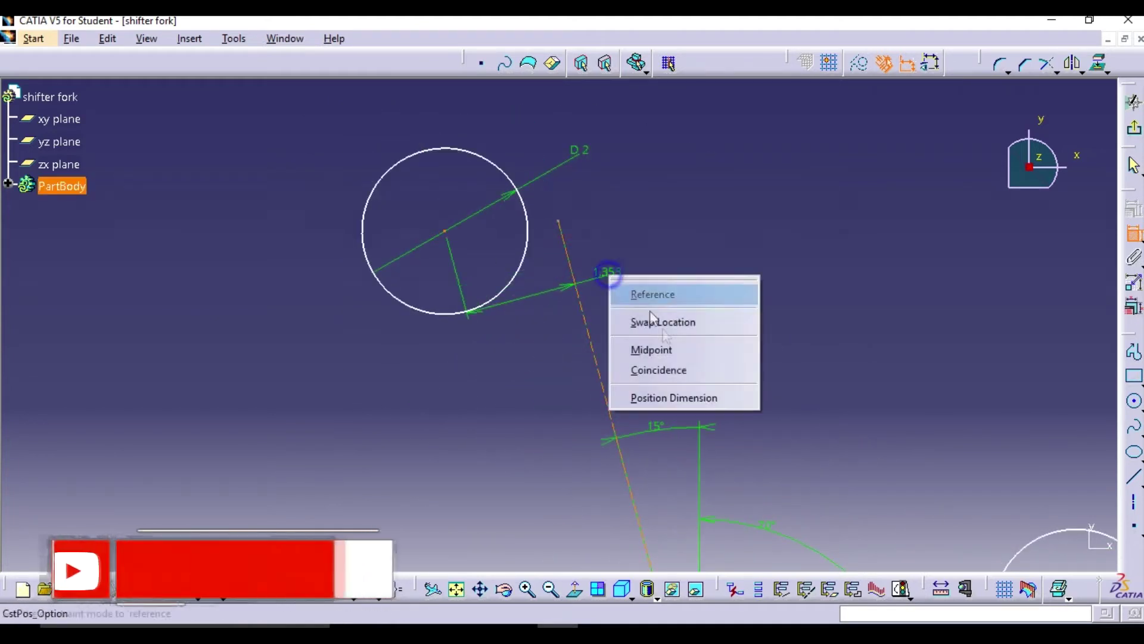
left_click(676, 356)
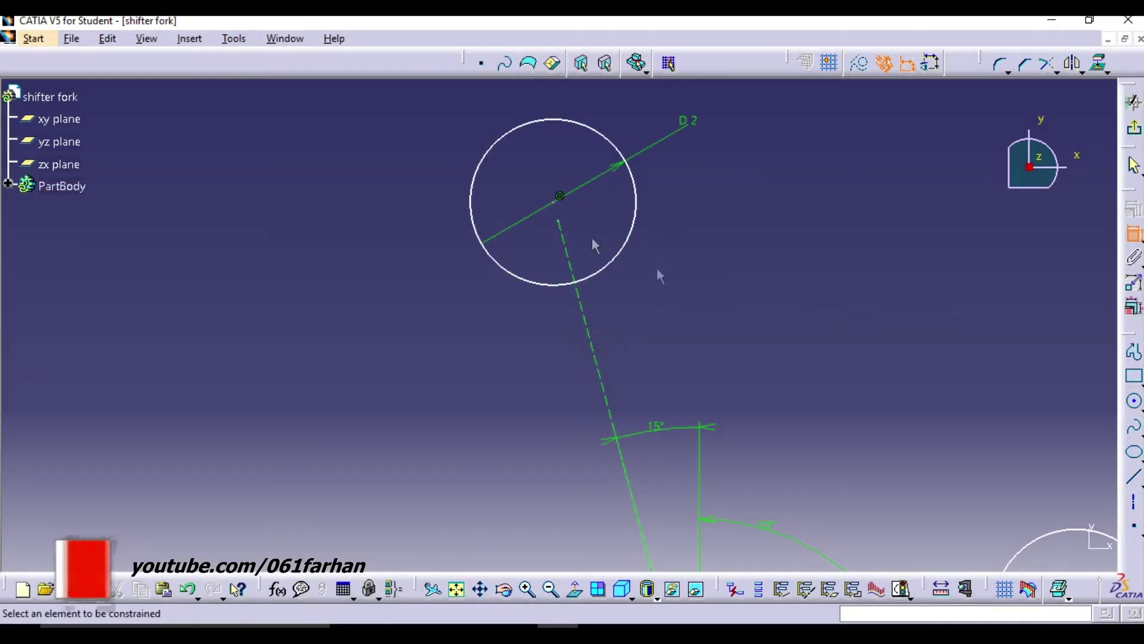
Set the top circle's centre 6 from the origin
left_click(561, 198)
middle_click_drag(631, 365, 614, 503, "ctrl")
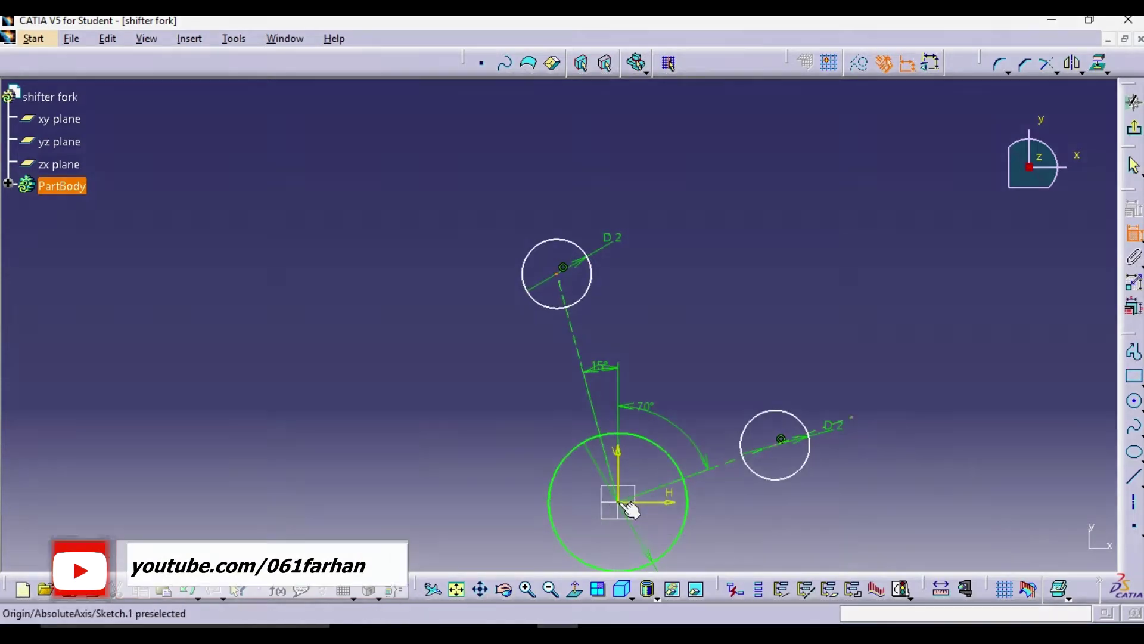
left_click(626, 504)
left_click(536, 401)
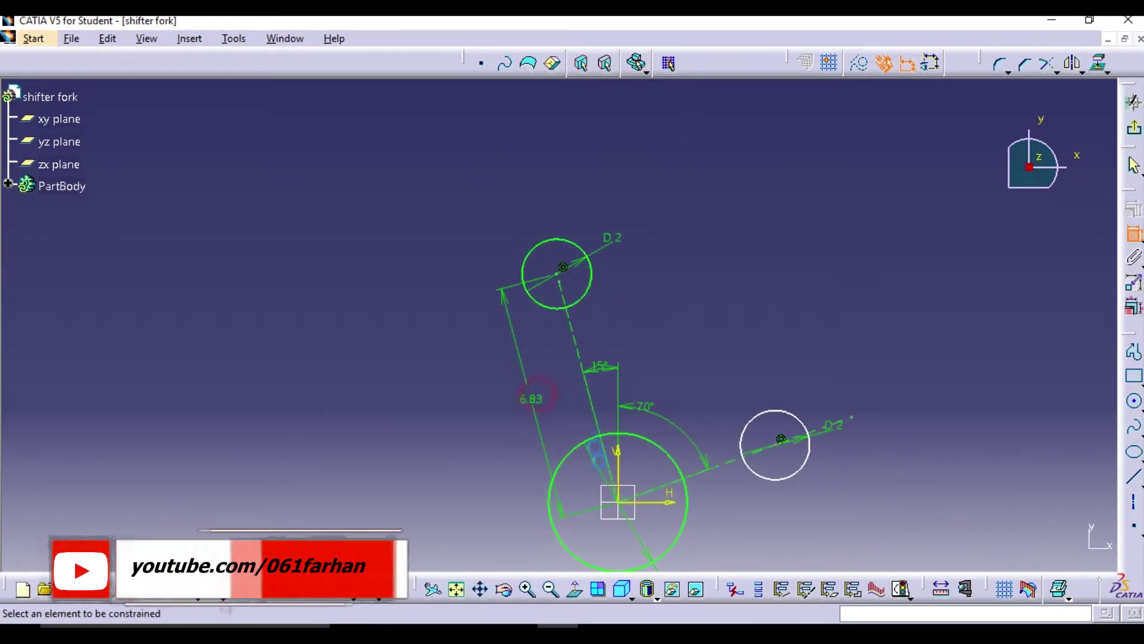
double_click(536, 401)
type("6in")
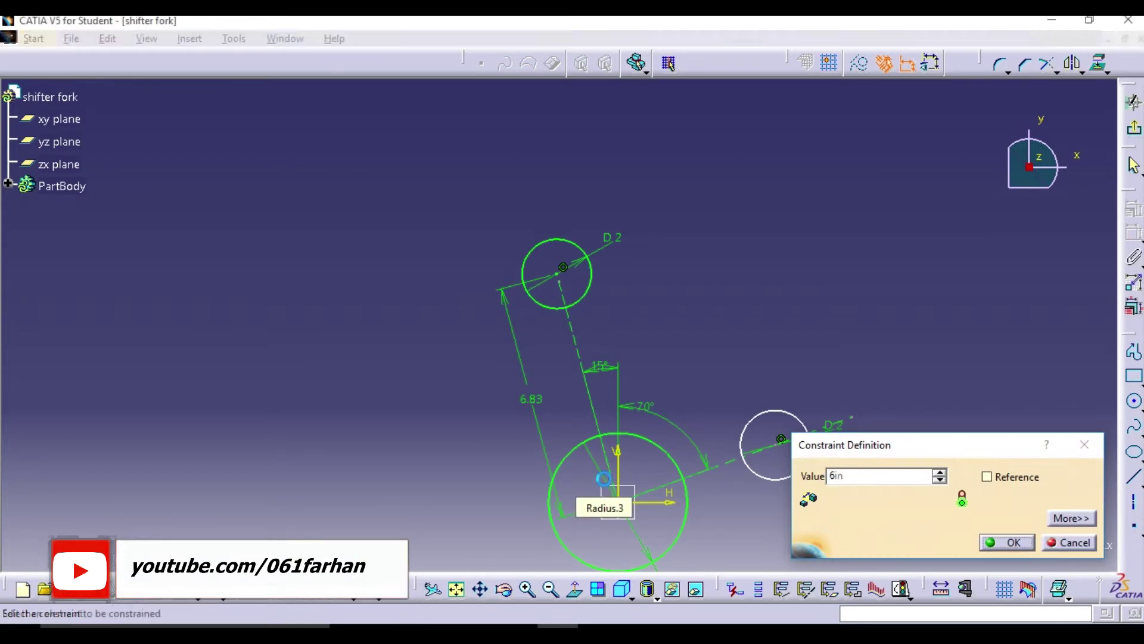
key("Return")
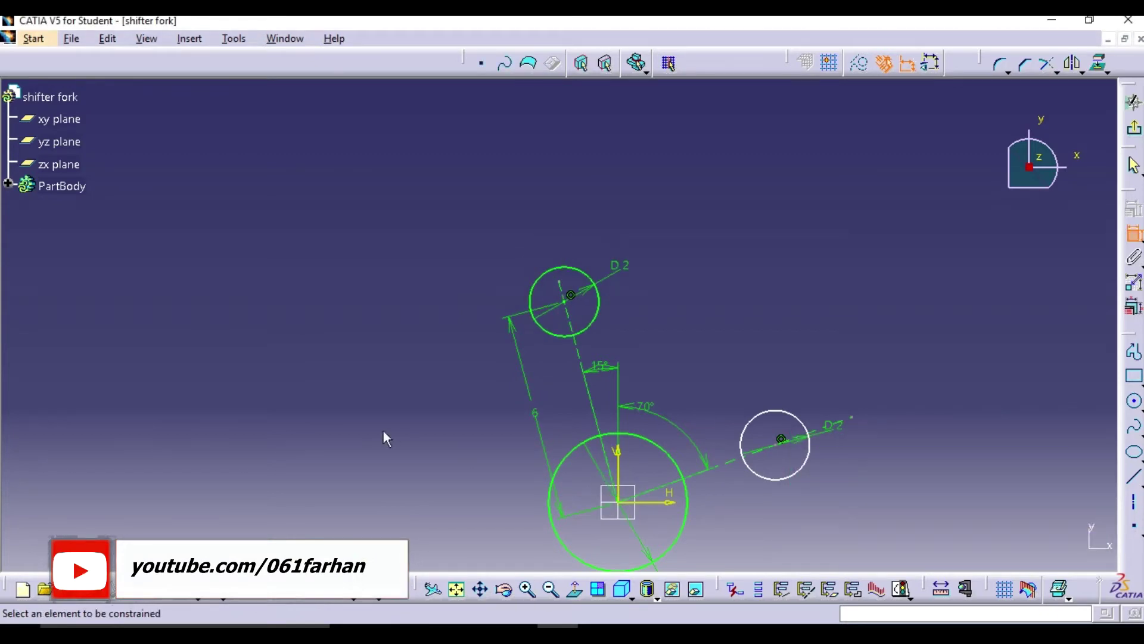
Set the right circle's centre 5 from the origin
left_click(775, 444)
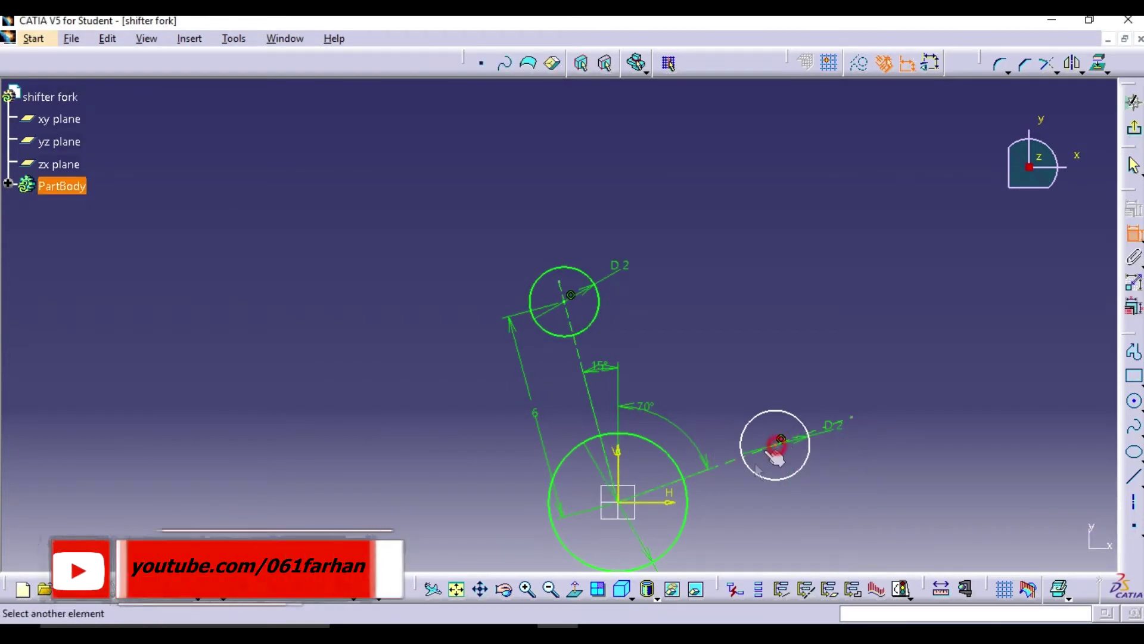
left_click(626, 506)
left_click(727, 525)
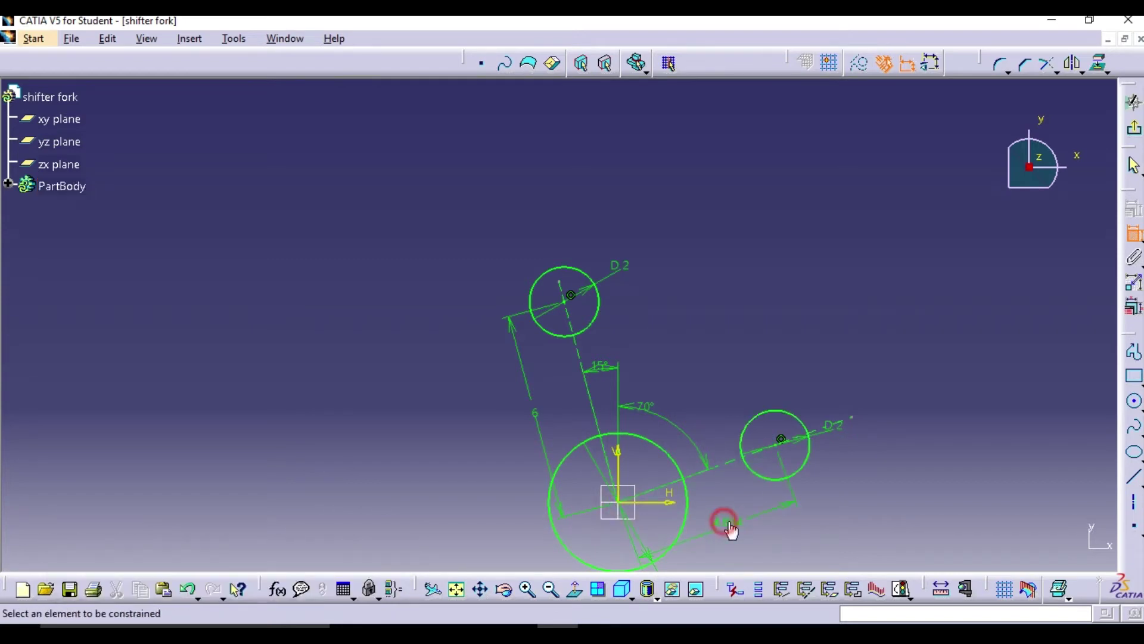
double_click(728, 524)
type("5")
key("Return")
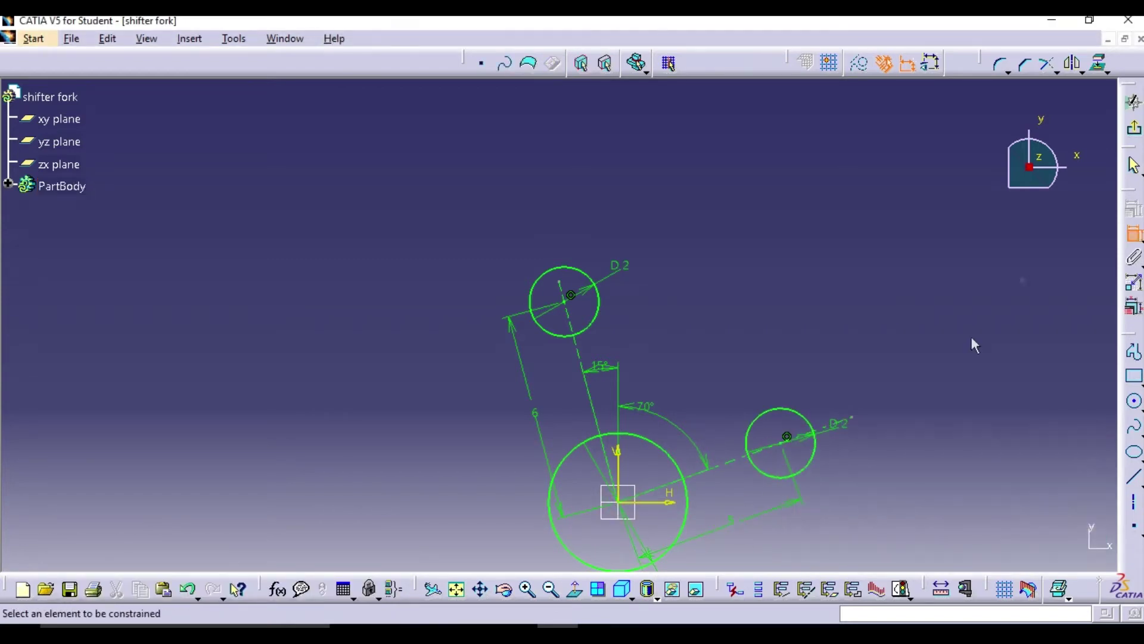
mouse_move(959, 388)
middle_mouse_down()
mouse_move(953, 379)
mouse_move(827, 450)
mouse_move(823, 405)
middle_mouse_up()
left_click(641, 458)
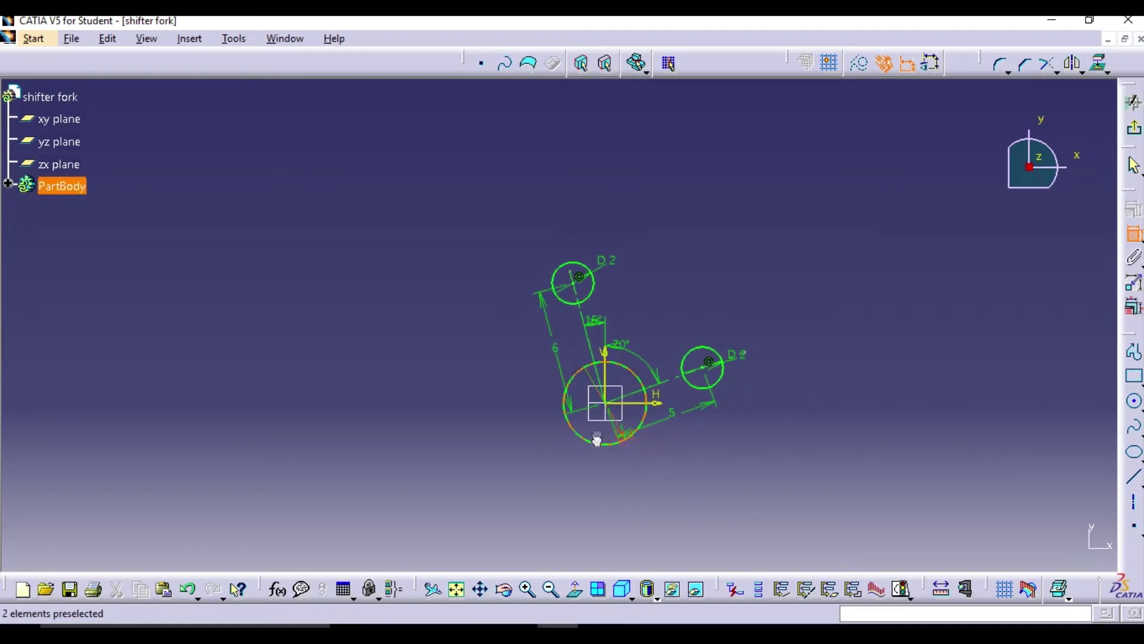
Draw three unconstrained circles: left, upper right, and a large one overlapping the origin
scroll(592, 417, "up", 2)
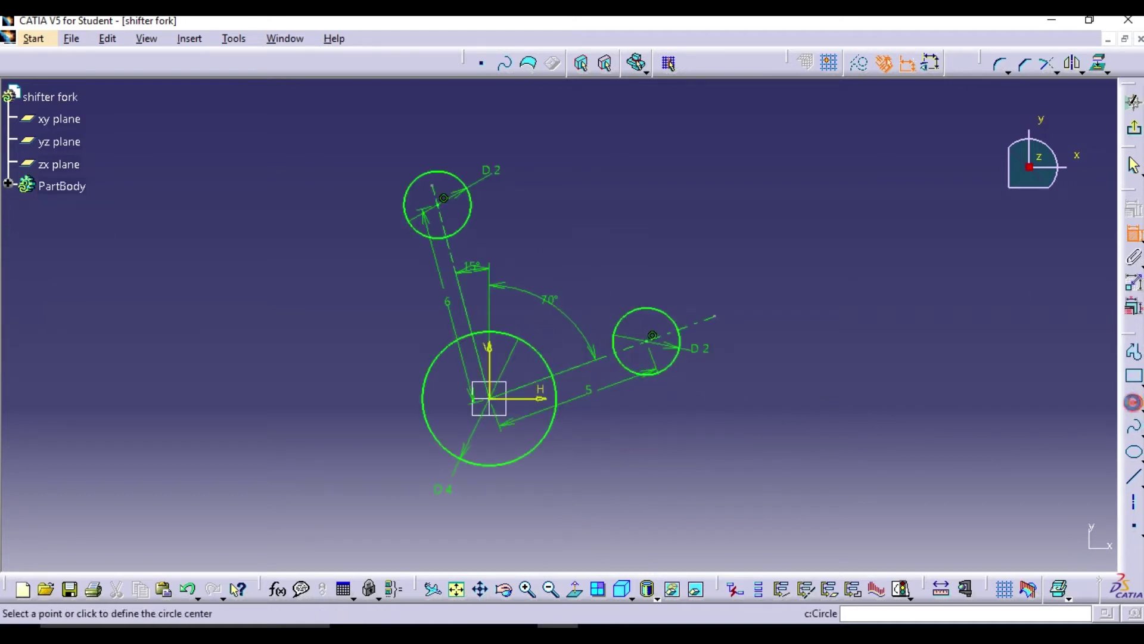
left_click(1134, 401)
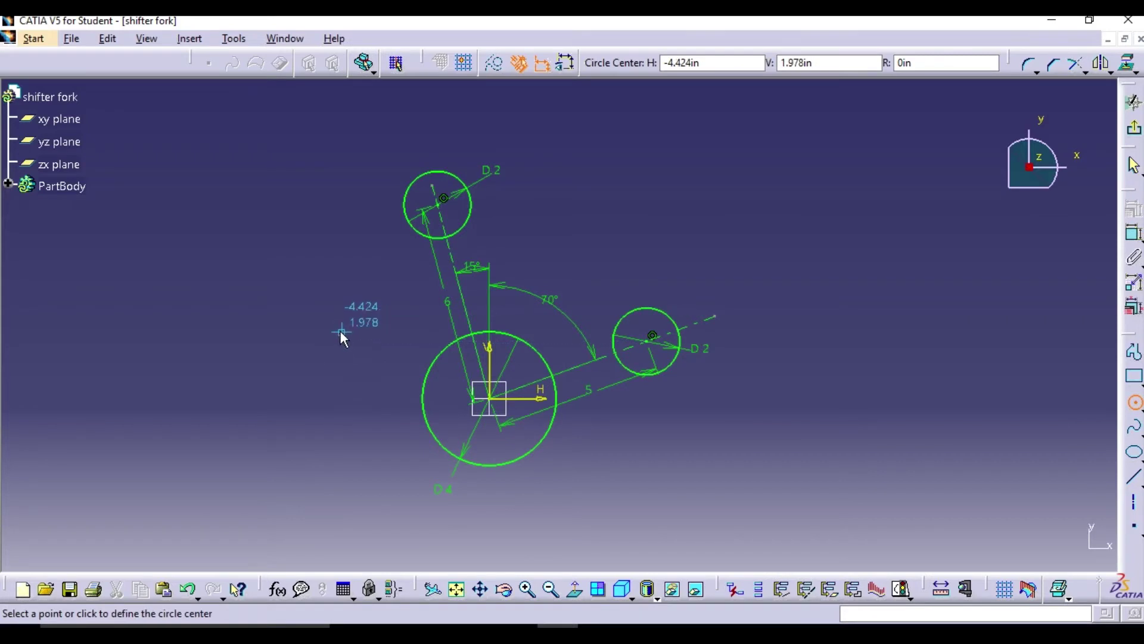
left_click(257, 300)
left_click(327, 391)
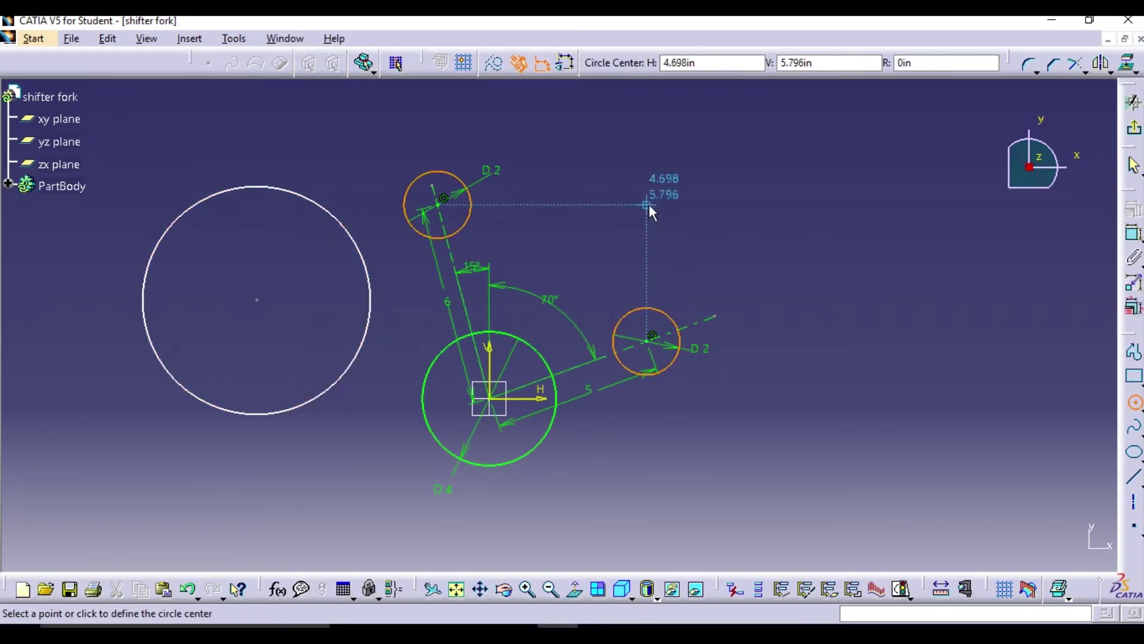
left_click(700, 175)
left_click(758, 261)
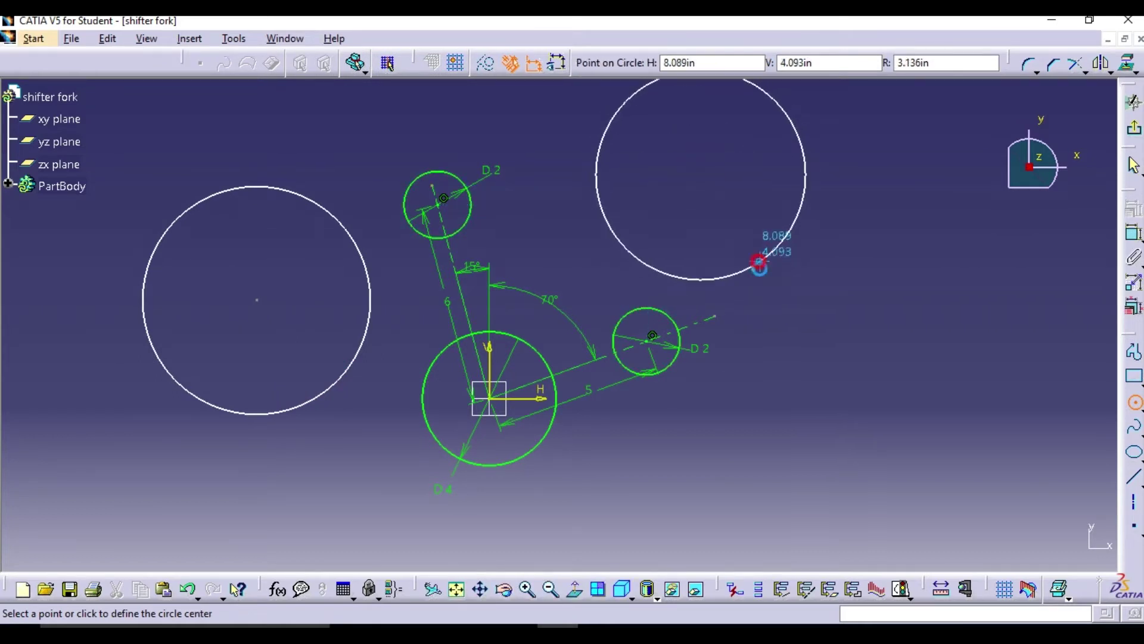
left_click(561, 348)
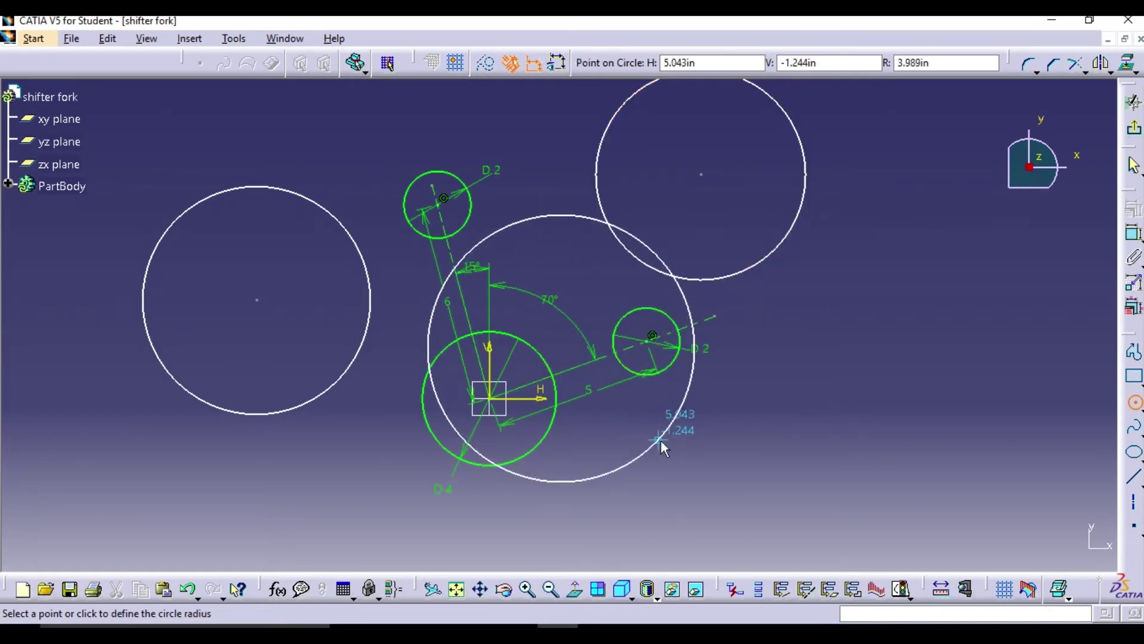
left_click(660, 441)
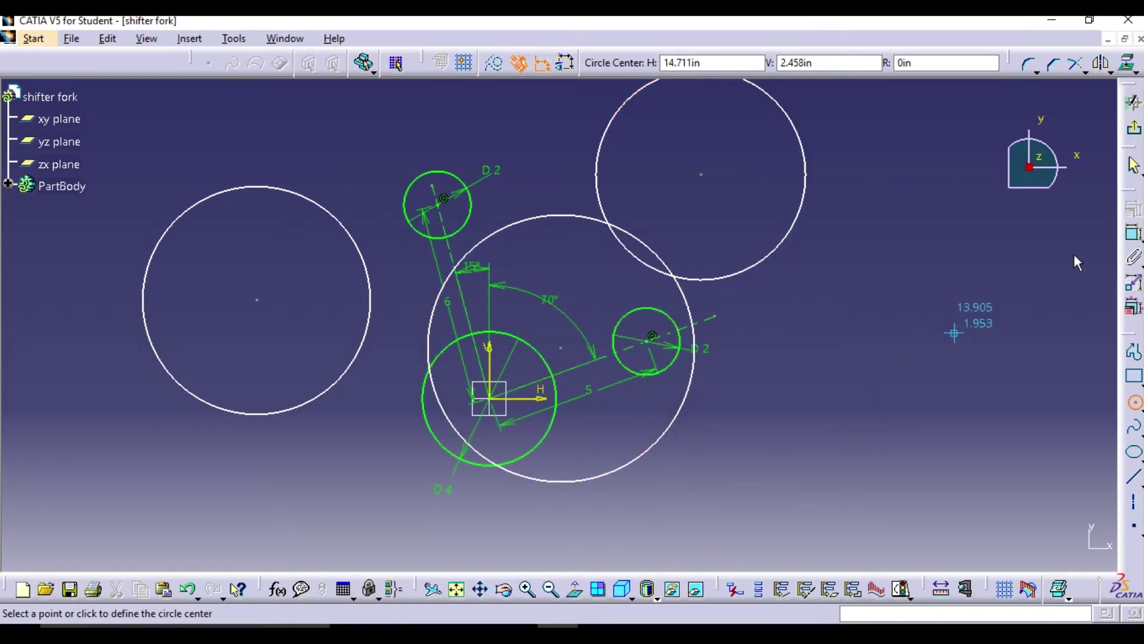
Switch the left circle's dimension to radius and set it to 5
left_click(1128, 237)
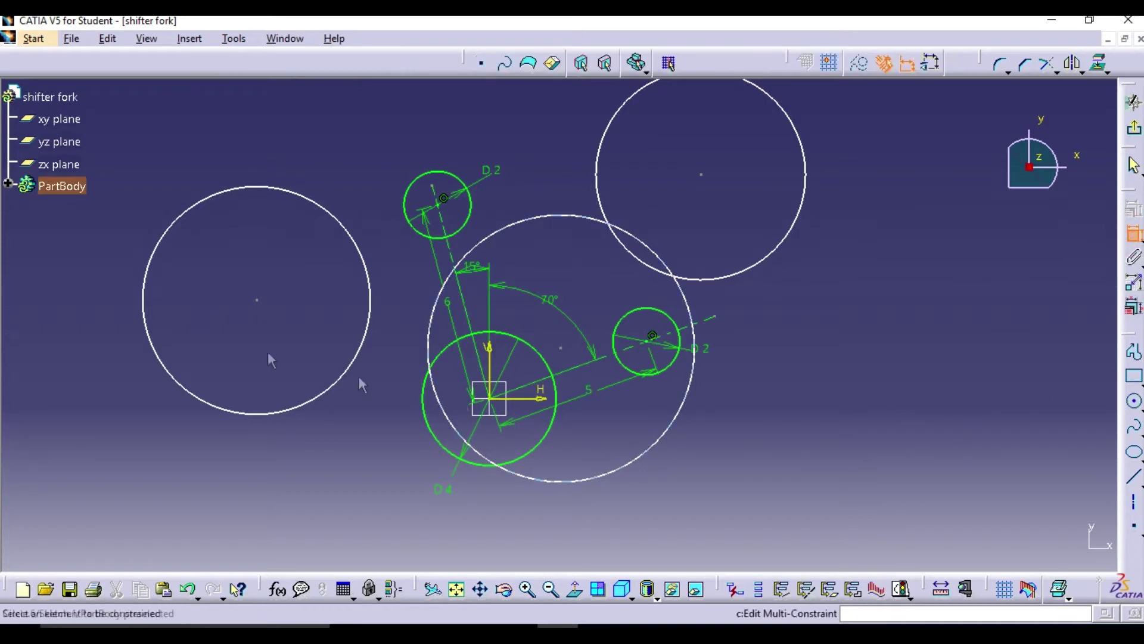
left_click(1089, 255)
left_click(275, 419)
left_click(225, 462)
double_click(221, 453)
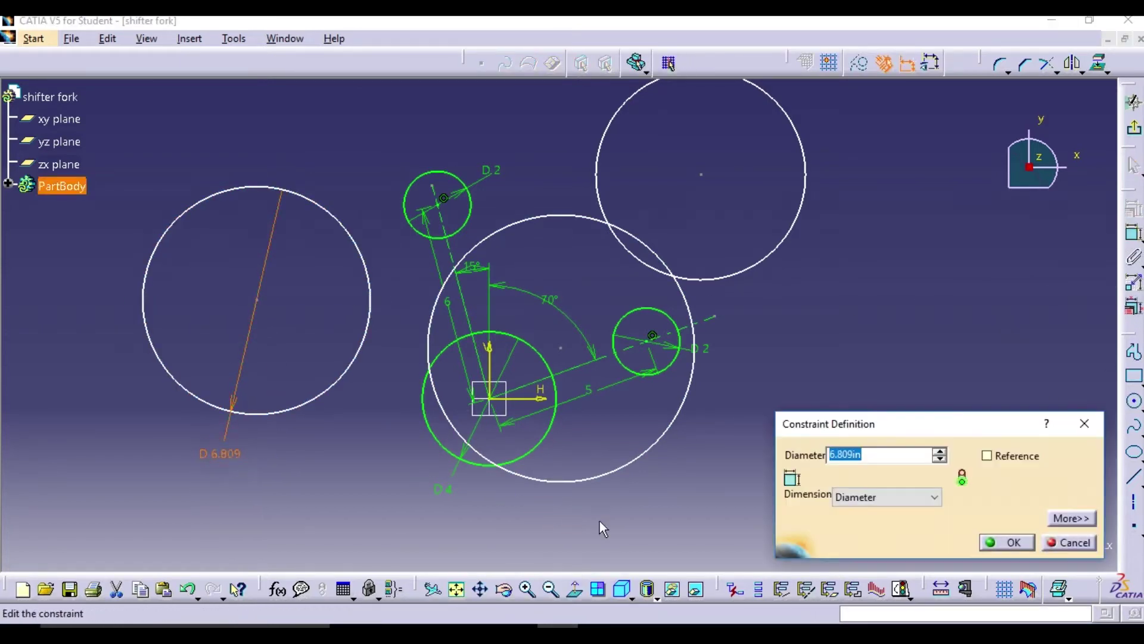
left_click(881, 497)
left_click(870, 511)
type("5")
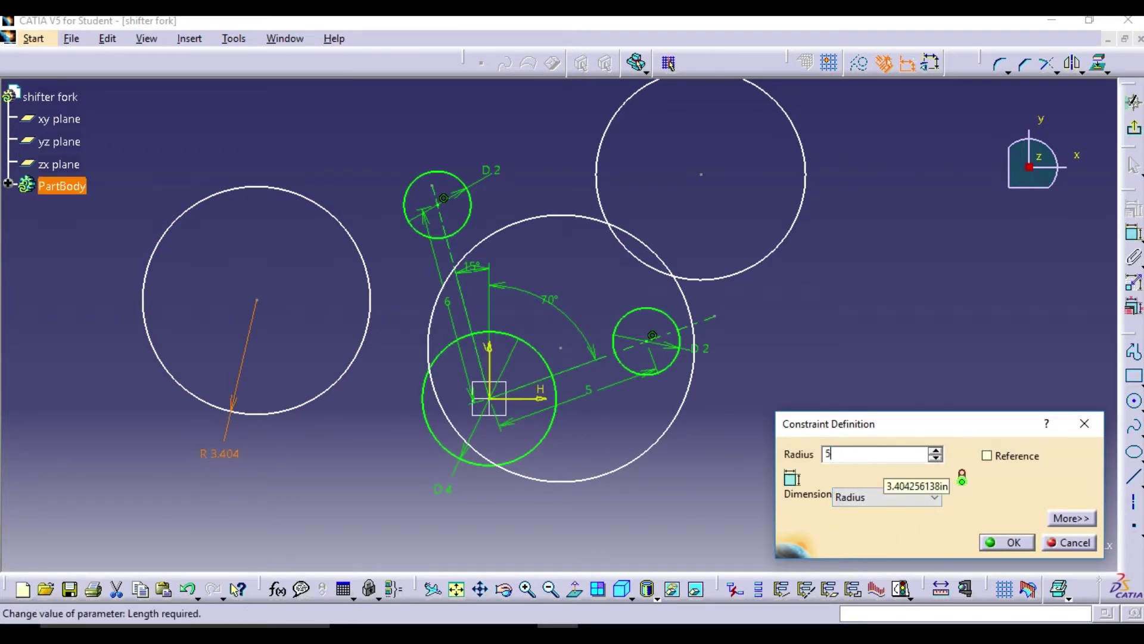
key("Return")
Give the upper-right circle radius 3.75
left_click(1134, 233)
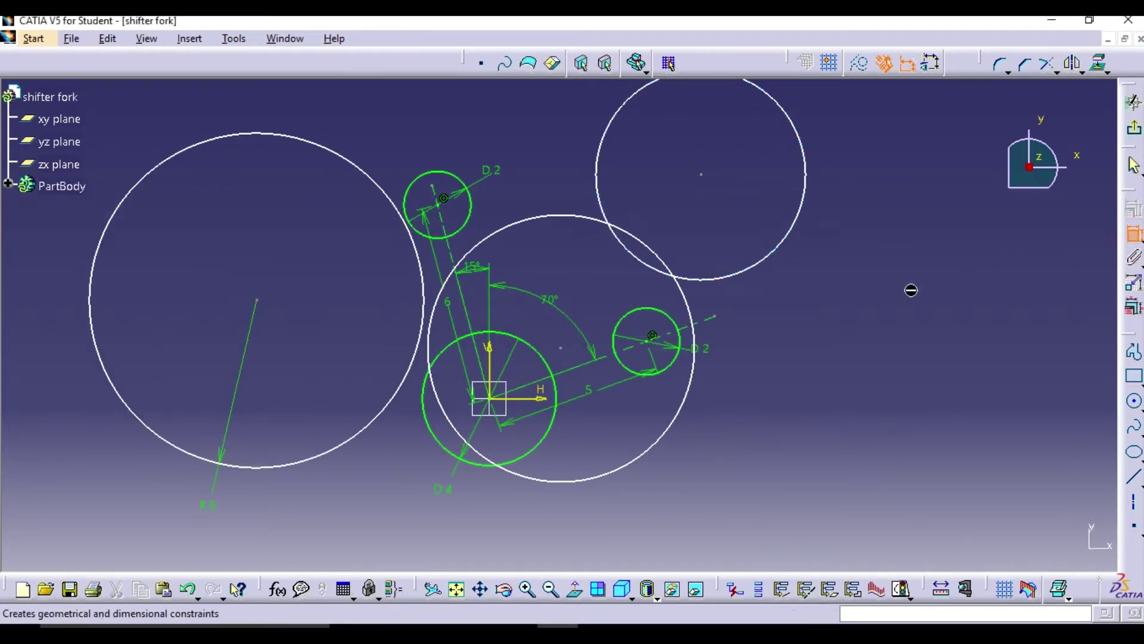
scroll(910, 290, "down", 2)
left_click(716, 222)
left_click(761, 186)
double_click(757, 186)
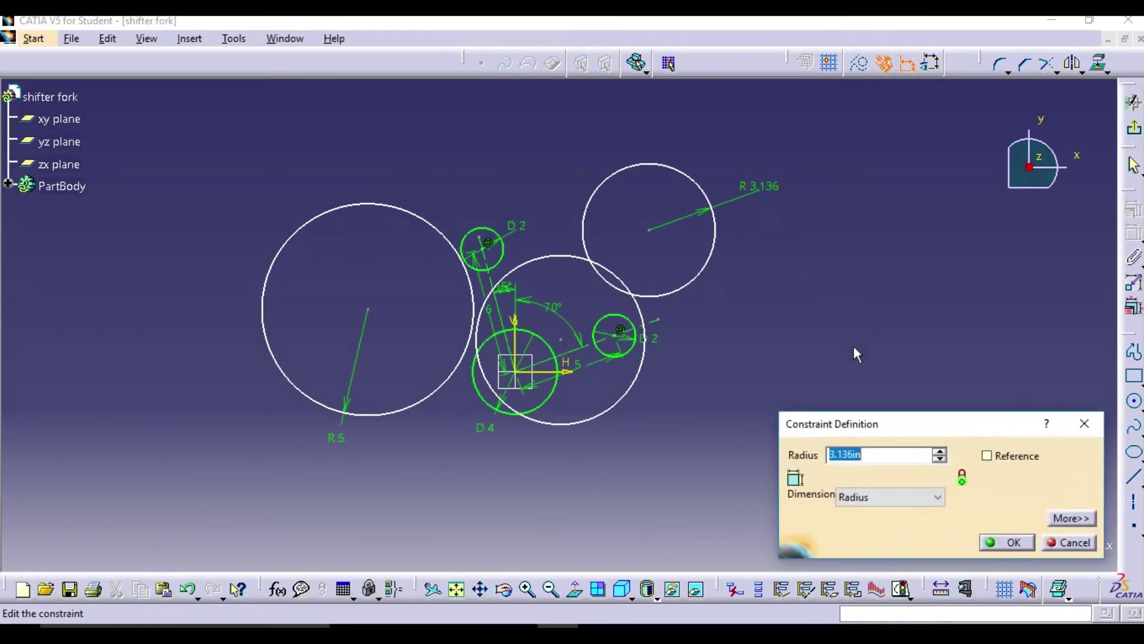
type("3.75")
key("Return")
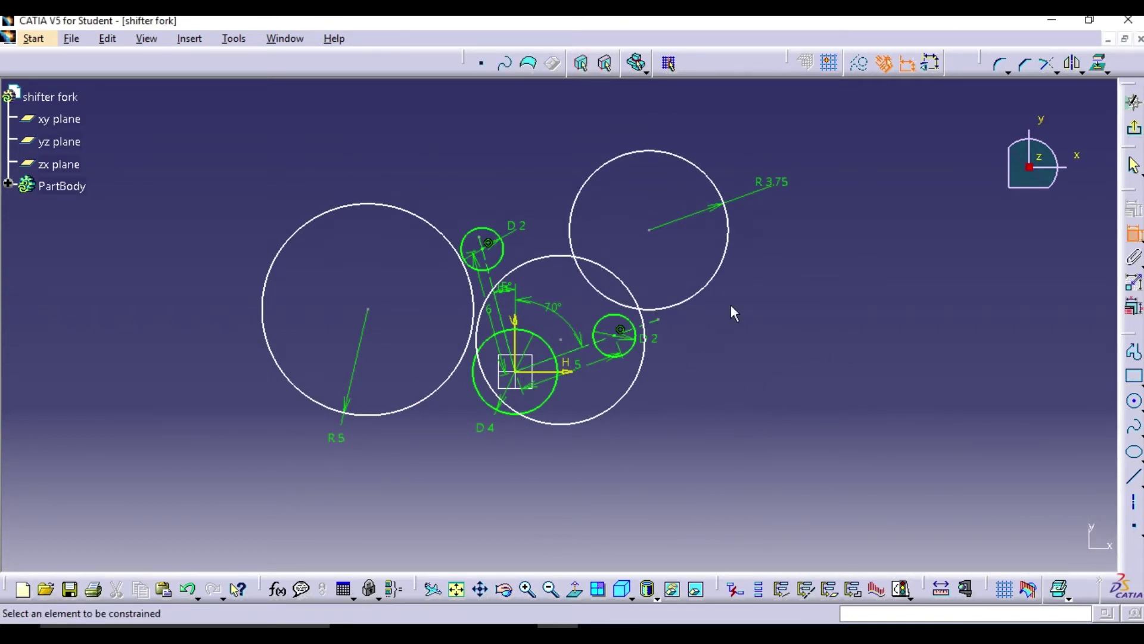
Give the large overlapping circle radius 6.75
left_click(637, 398)
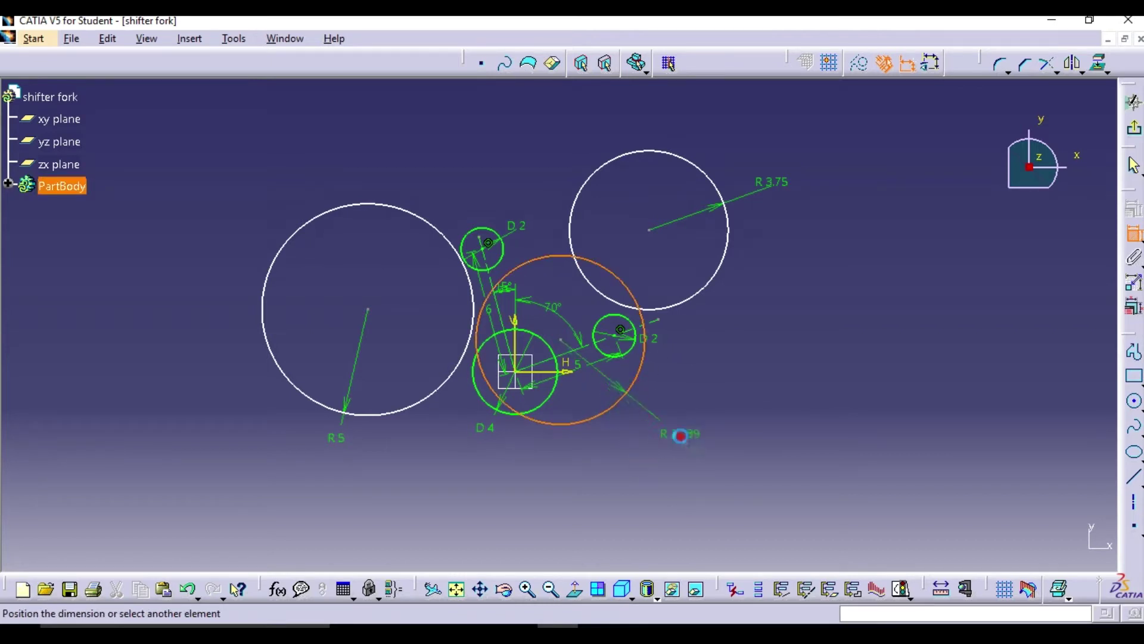
double_click(682, 435)
type("6.75")
key("Return")
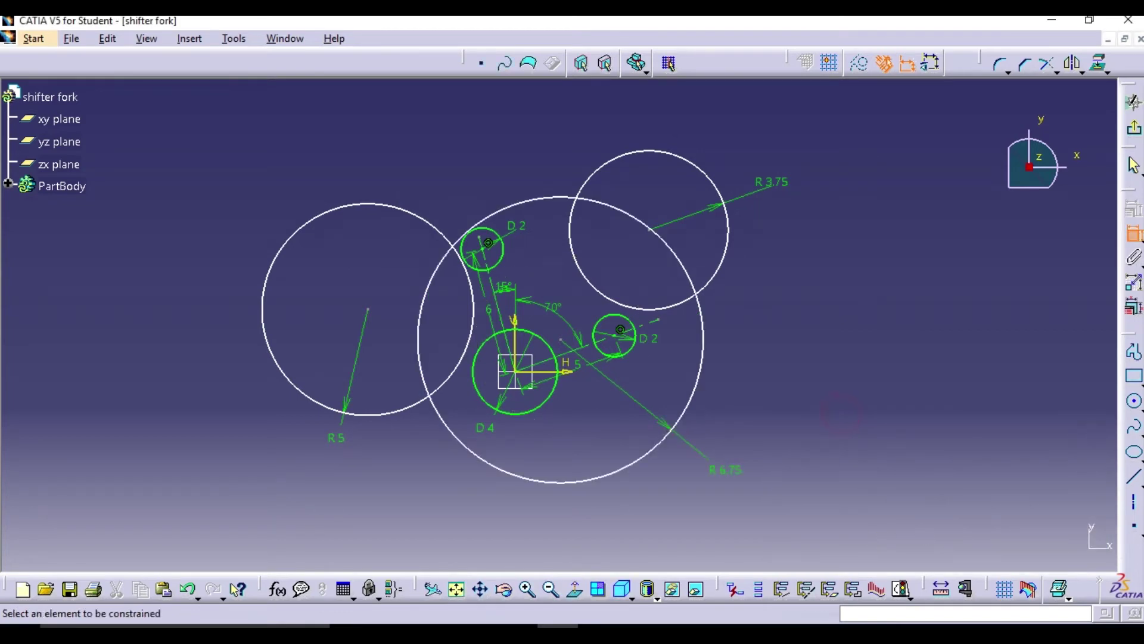
left_click(696, 393)
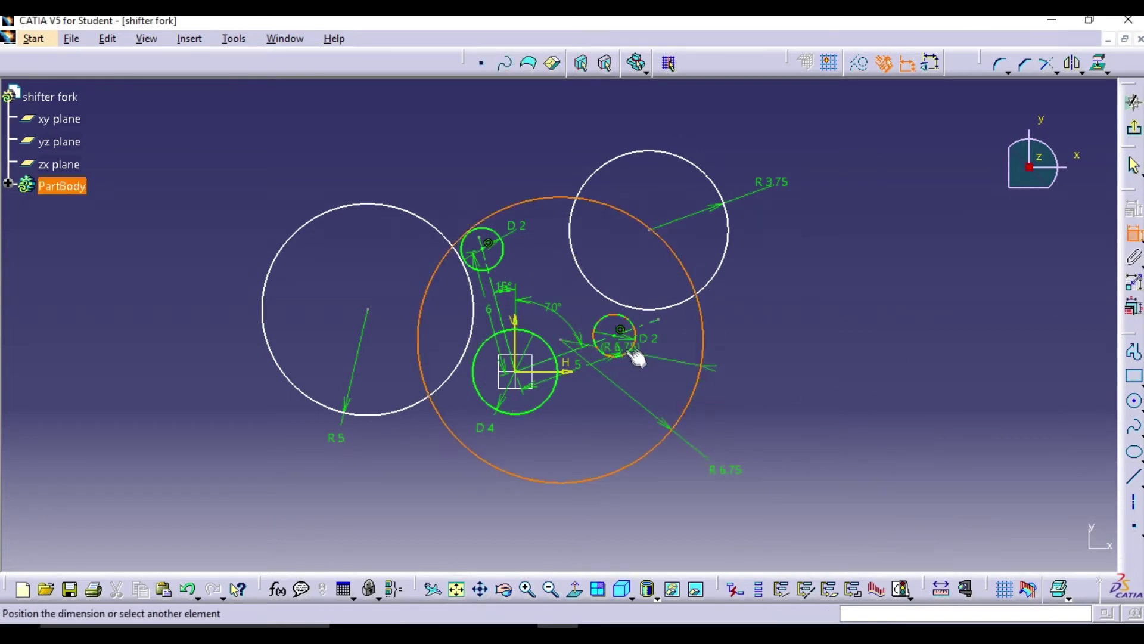
Make the R 6.75 circle tangent to the right D 2 circle and the D 4 circle
right_click(645, 378)
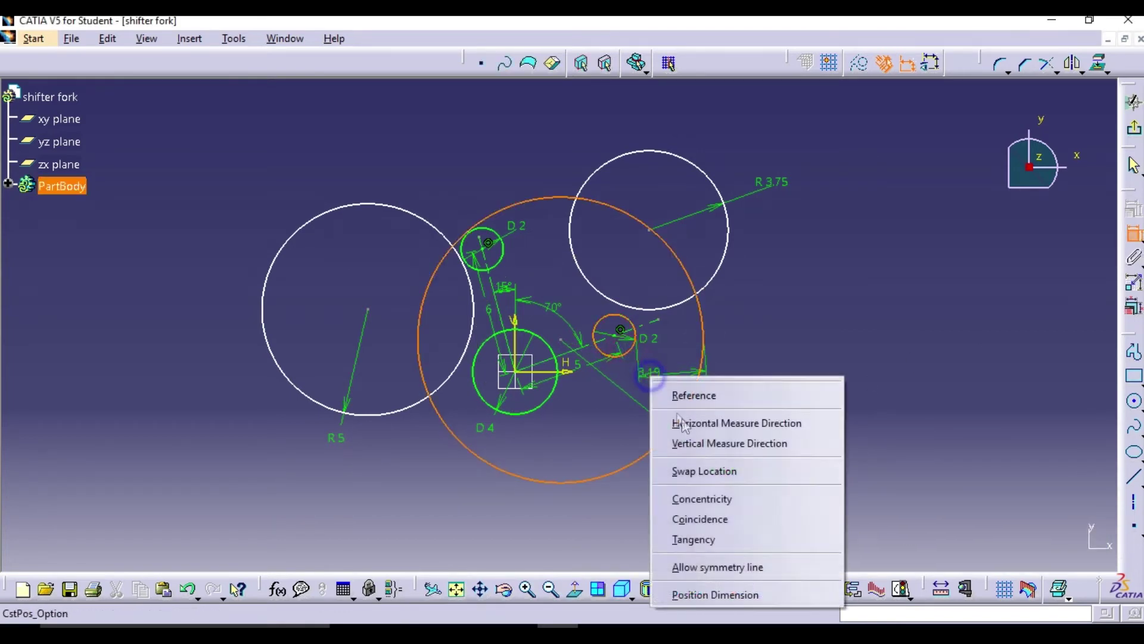
left_click(696, 538)
left_click(575, 460)
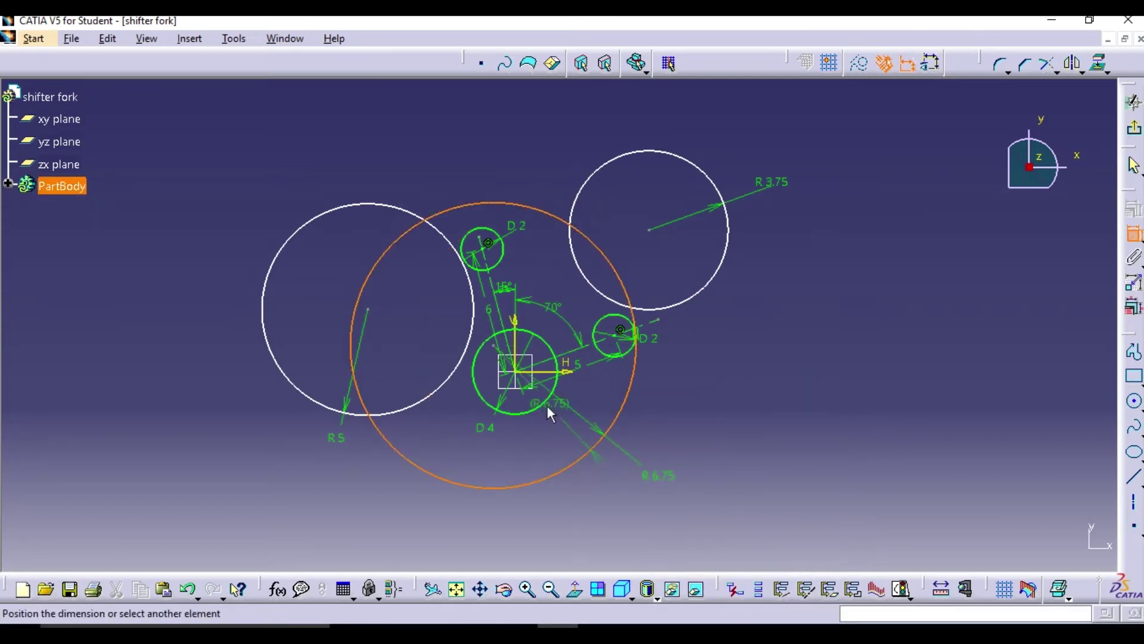
right_click(547, 429)
left_click(605, 374)
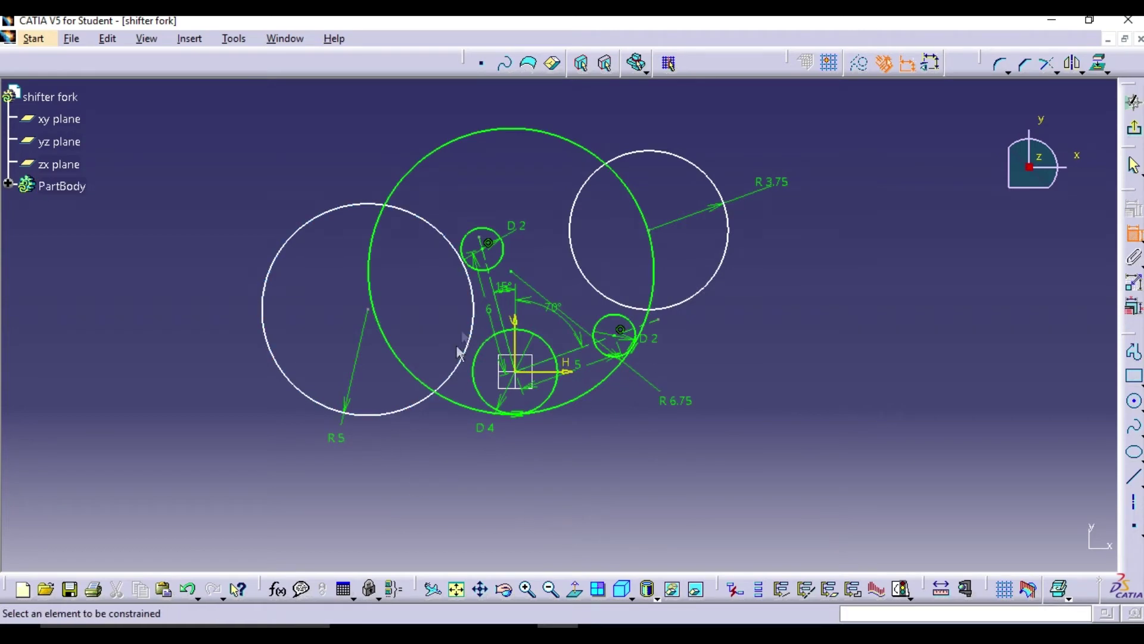
Make the R 5 circle tangent to the top D 2 circle and the D 4 circle
left_click(480, 292)
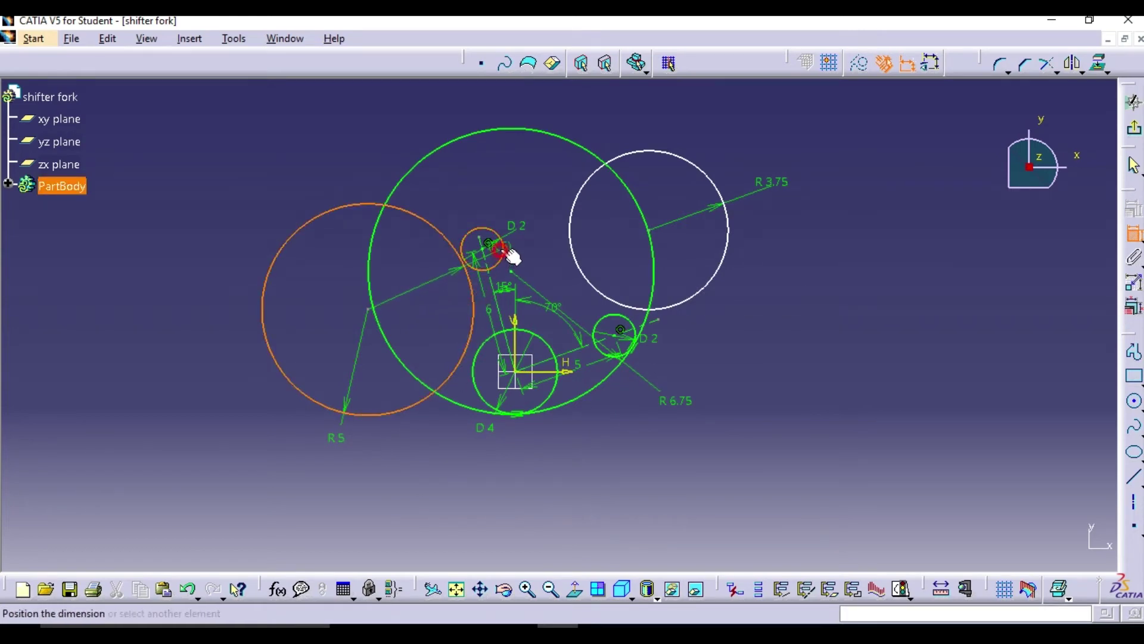
right_click(450, 200)
left_click(506, 360)
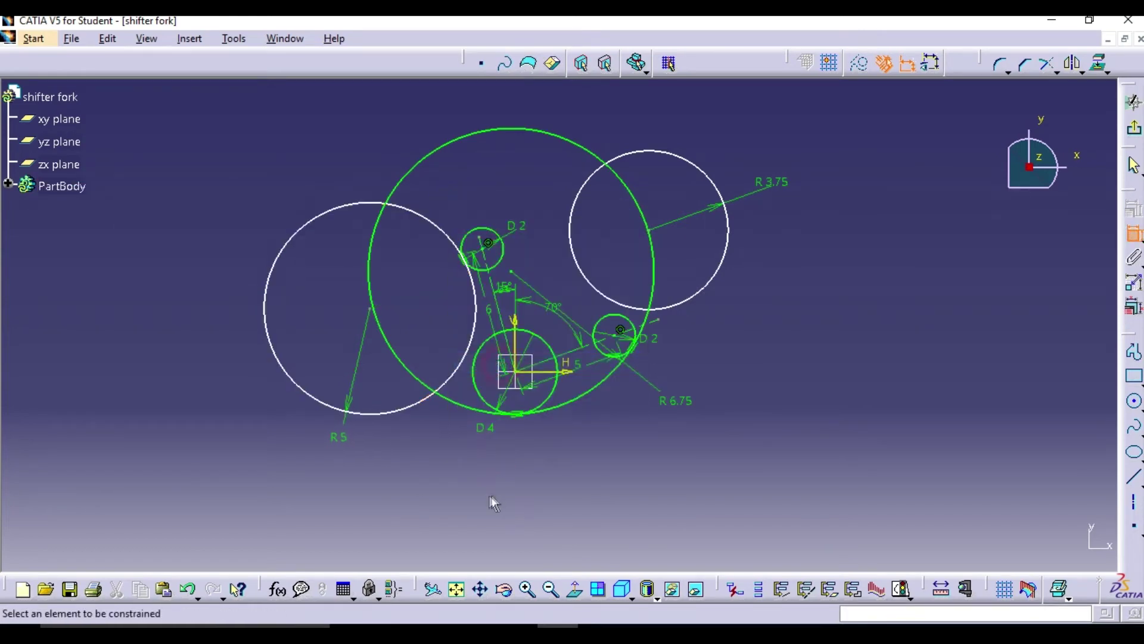
left_click(458, 372)
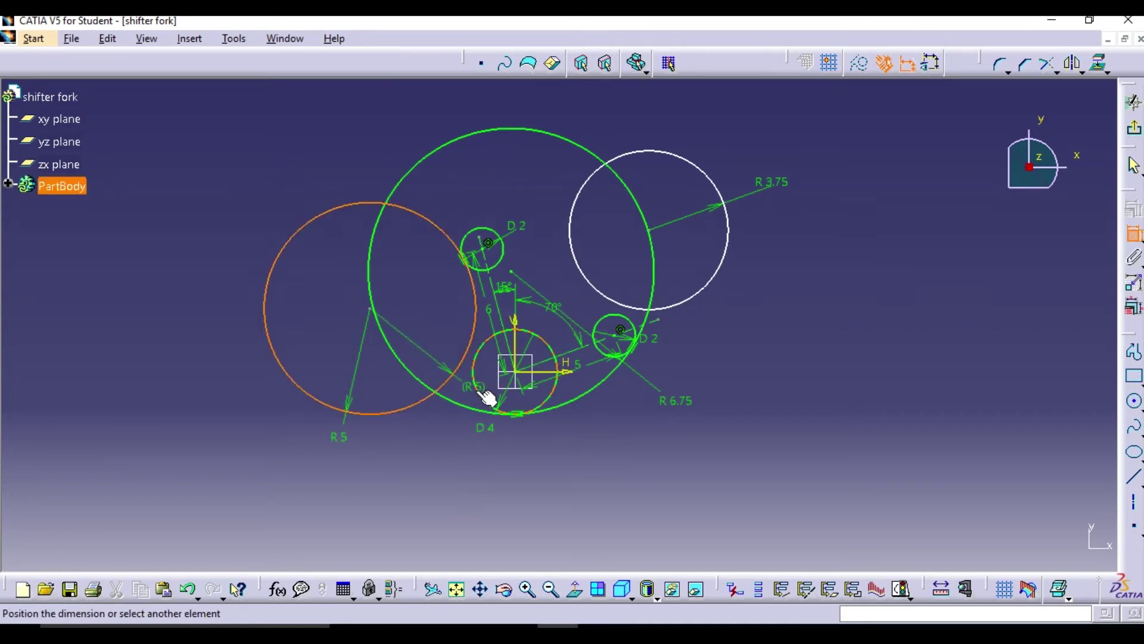
right_click(413, 460)
left_click(463, 393)
Make the R 3.75 circle tangent to the small D 2 circle and its neighbour
left_click(678, 278)
right_click(518, 179)
left_click(596, 342)
left_click(648, 304)
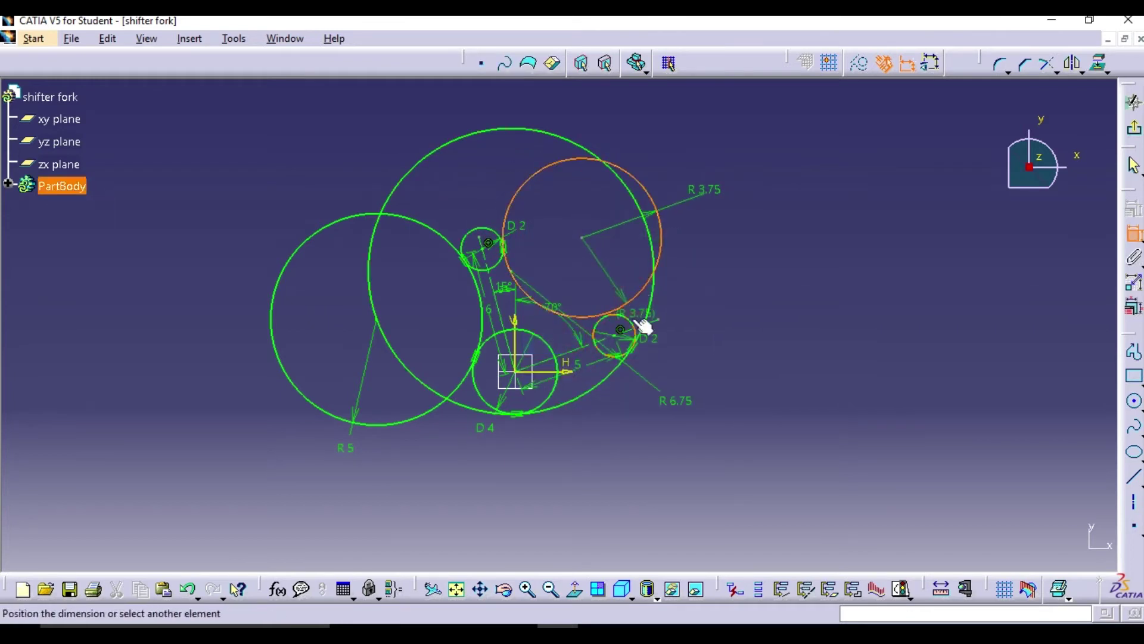
right_click(723, 242)
left_click(774, 408)
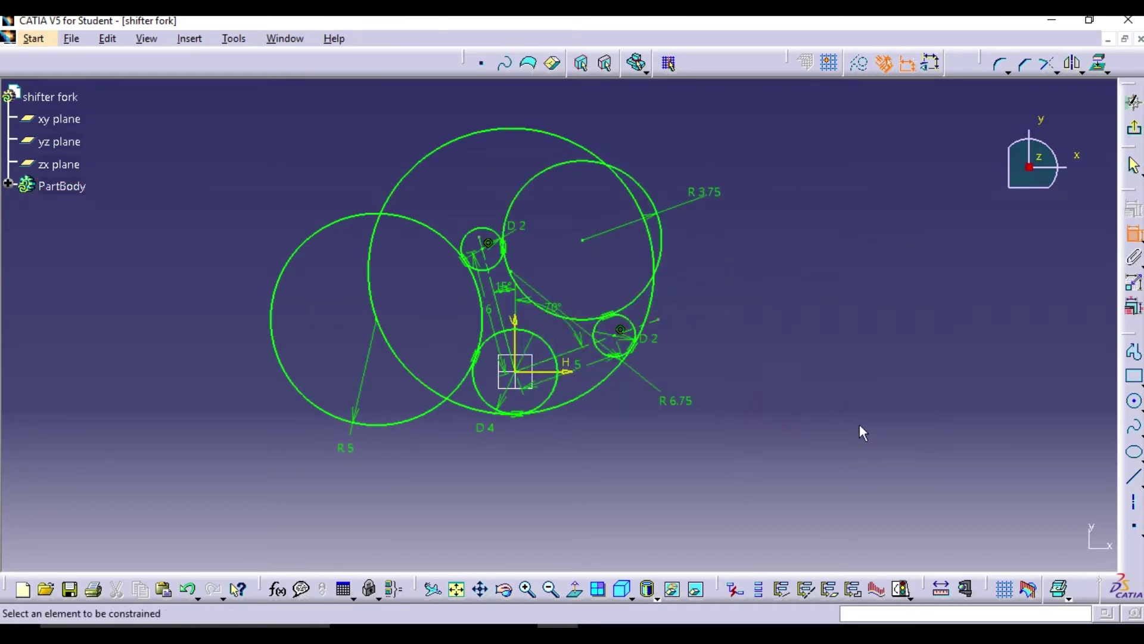
Quick-trim the unwanted outer arcs of the R 6.75, R 3.75 and R 5 circles
left_click(1056, 71)
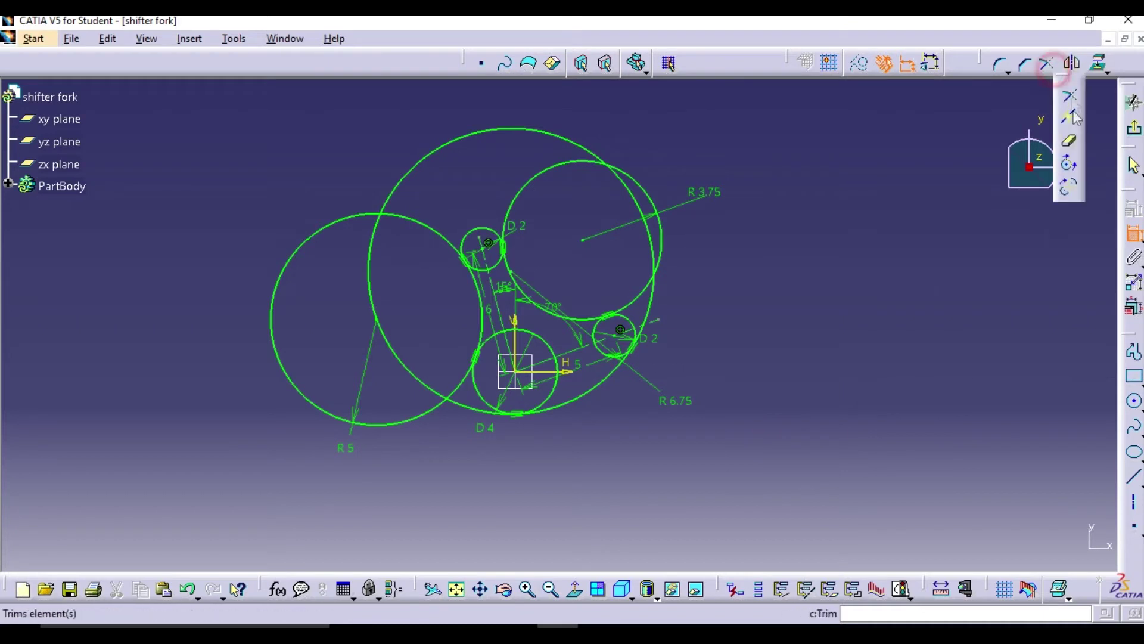
left_click(1072, 143)
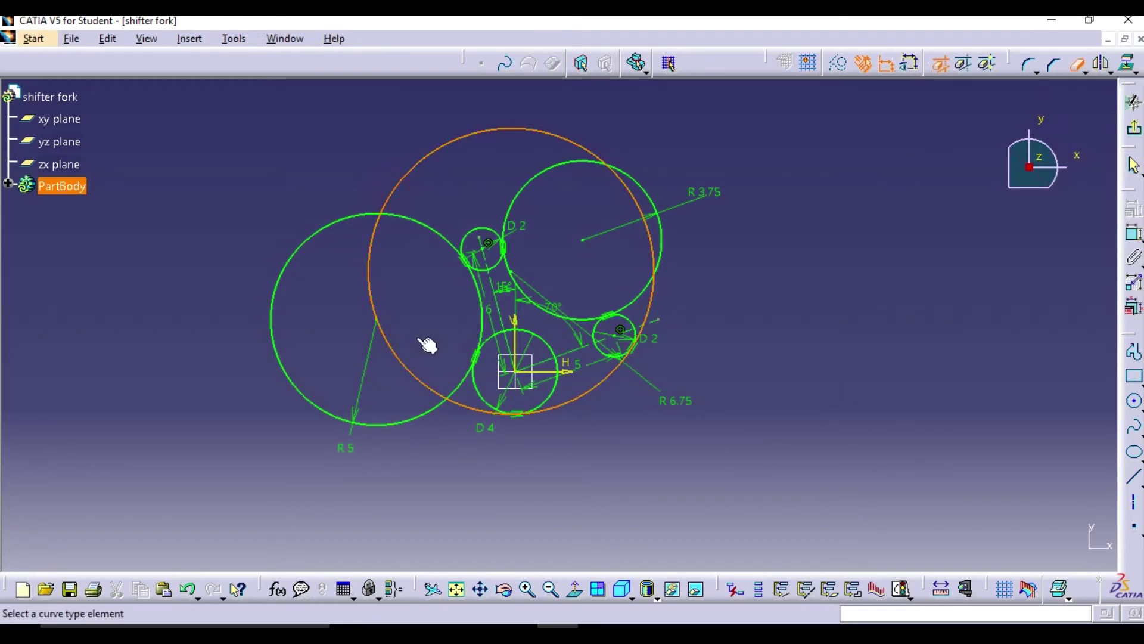
left_click(382, 262)
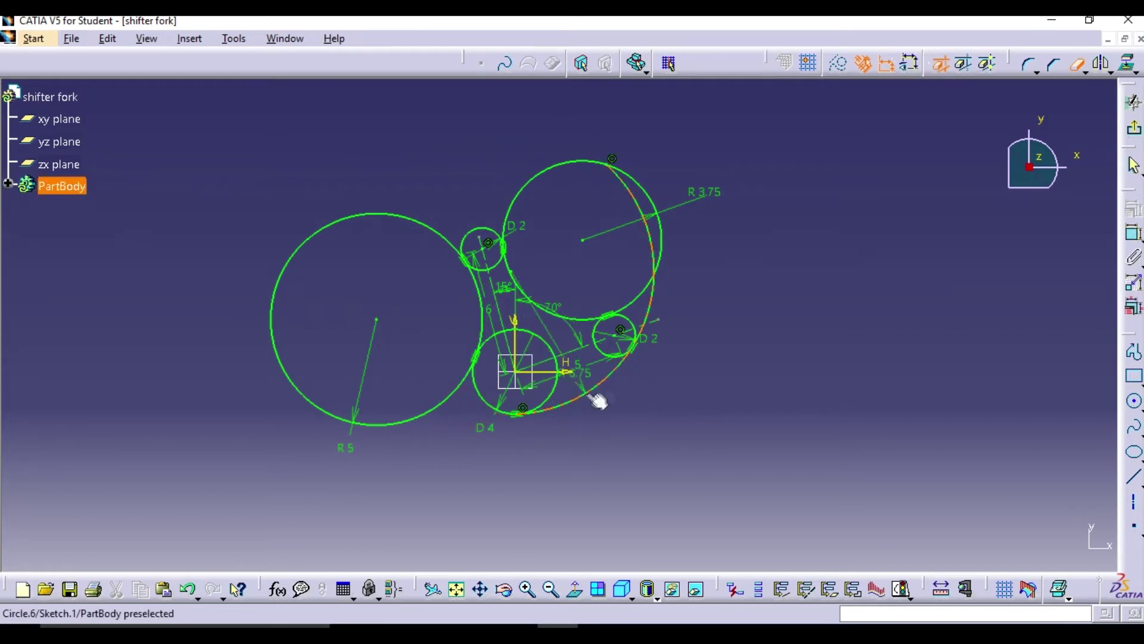
left_click(653, 321)
left_click(659, 237)
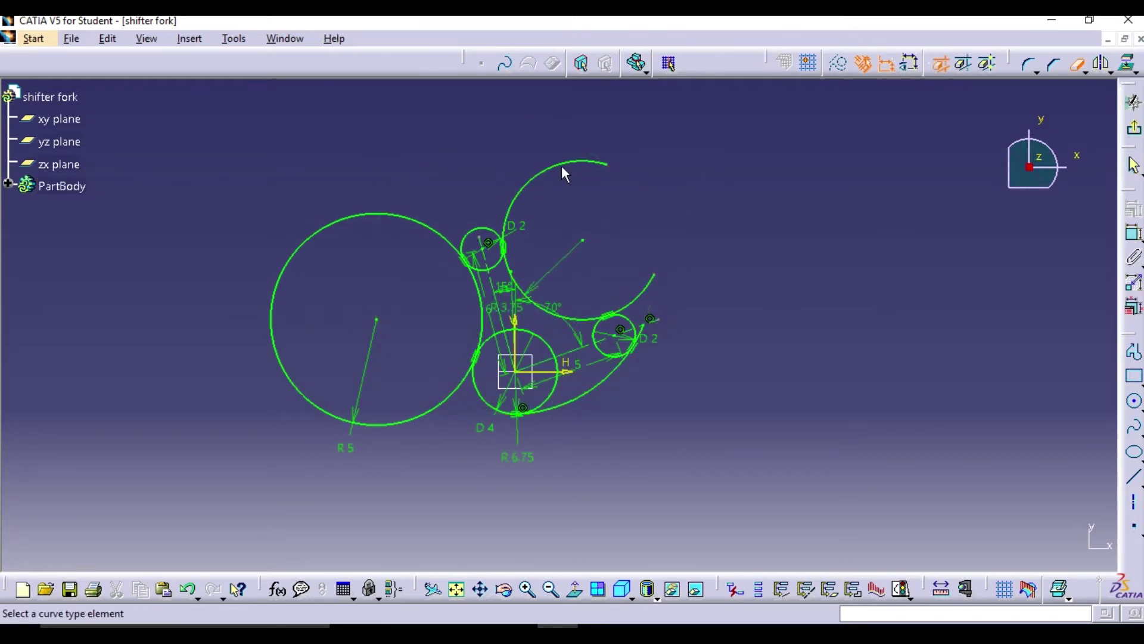
left_click(566, 167)
left_click(651, 294)
left_click(311, 245)
Trim the inner arcs of both D 2 circles and exit the sketcher
scroll(460, 449, "up", 3)
middle_click_drag(897, 340, 469, 247)
left_click(447, 239)
left_click(626, 366)
left_click(615, 350)
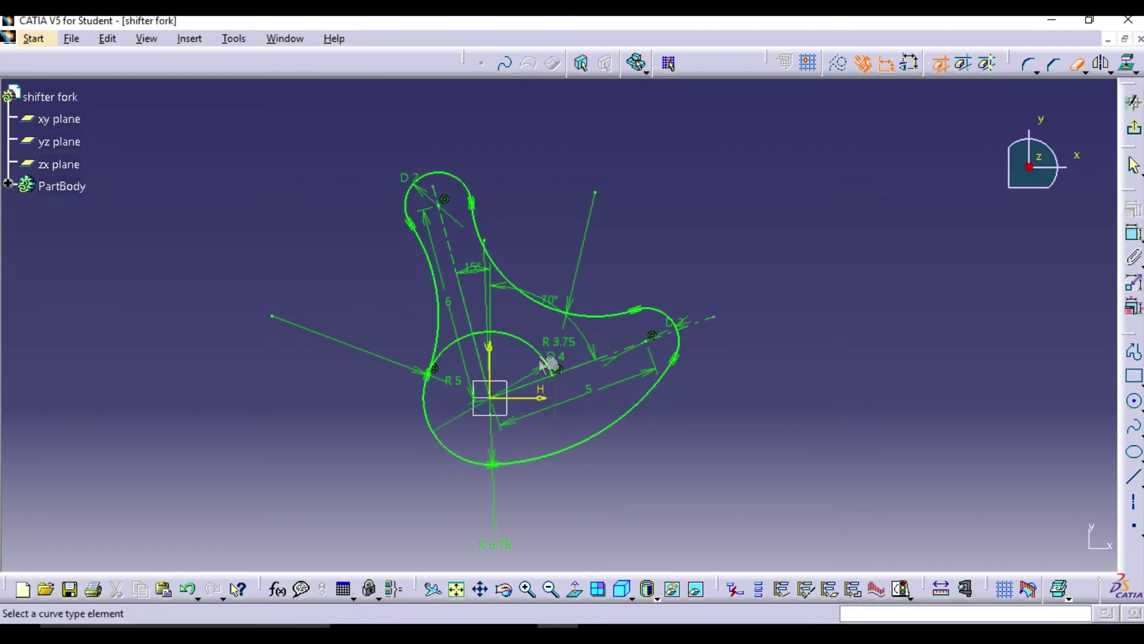
mouse_move(668, 429)
middle_mouse_down()
mouse_move(789, 419)
mouse_move(799, 391)
middle_mouse_up()
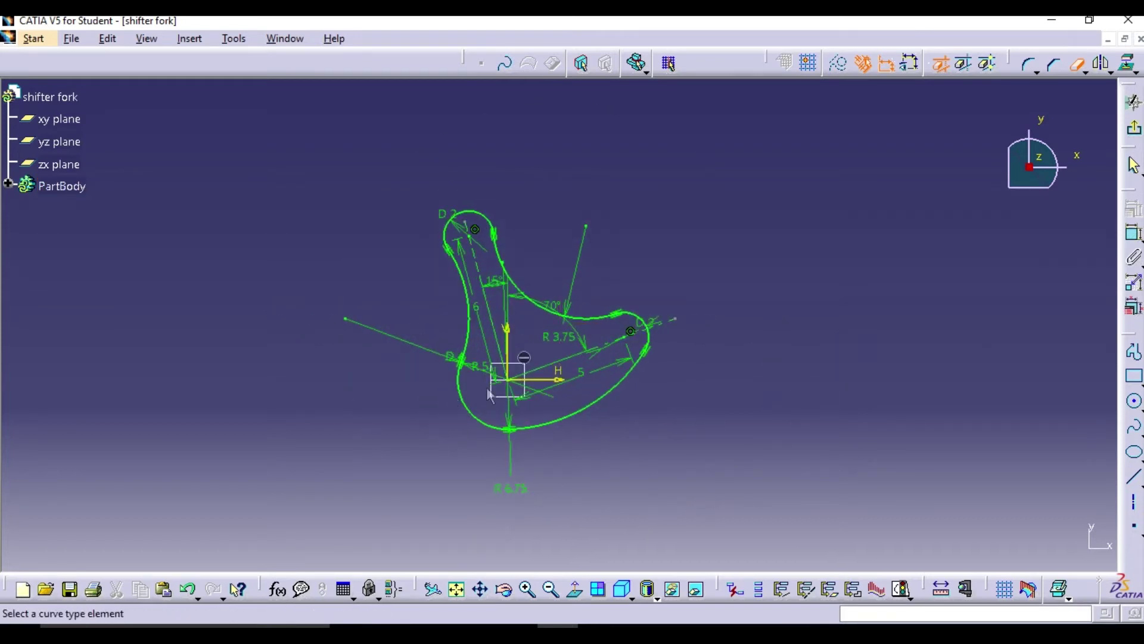
left_click(1136, 136)
Pad Sketch.1 to 0.5 thickness in isometric view, creating Pad.1
left_click(597, 591)
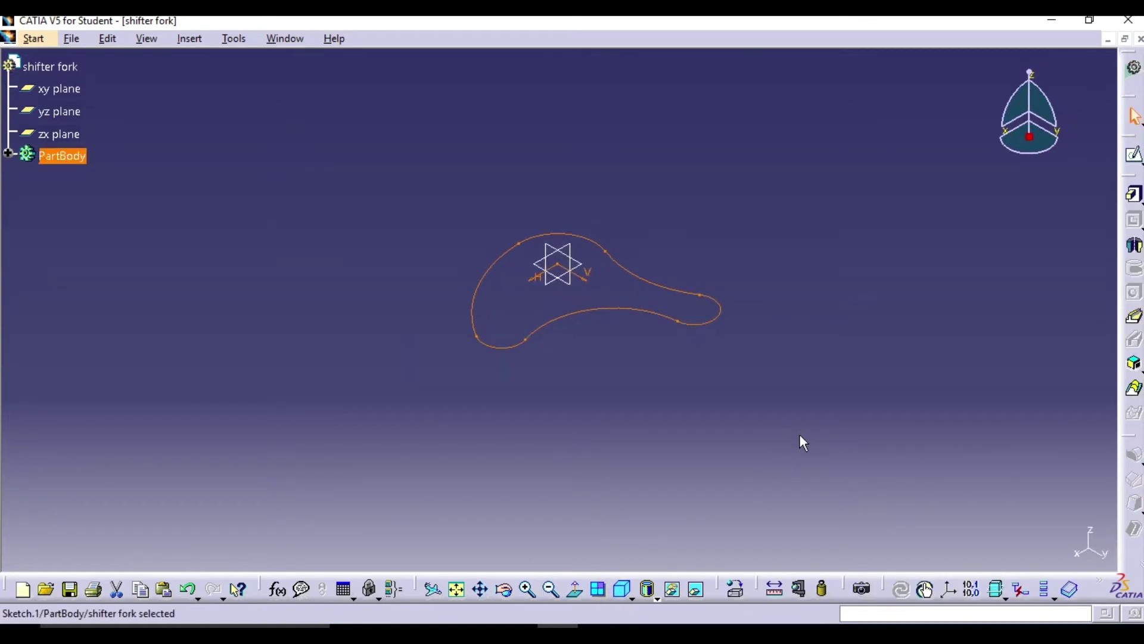
left_click(1132, 192)
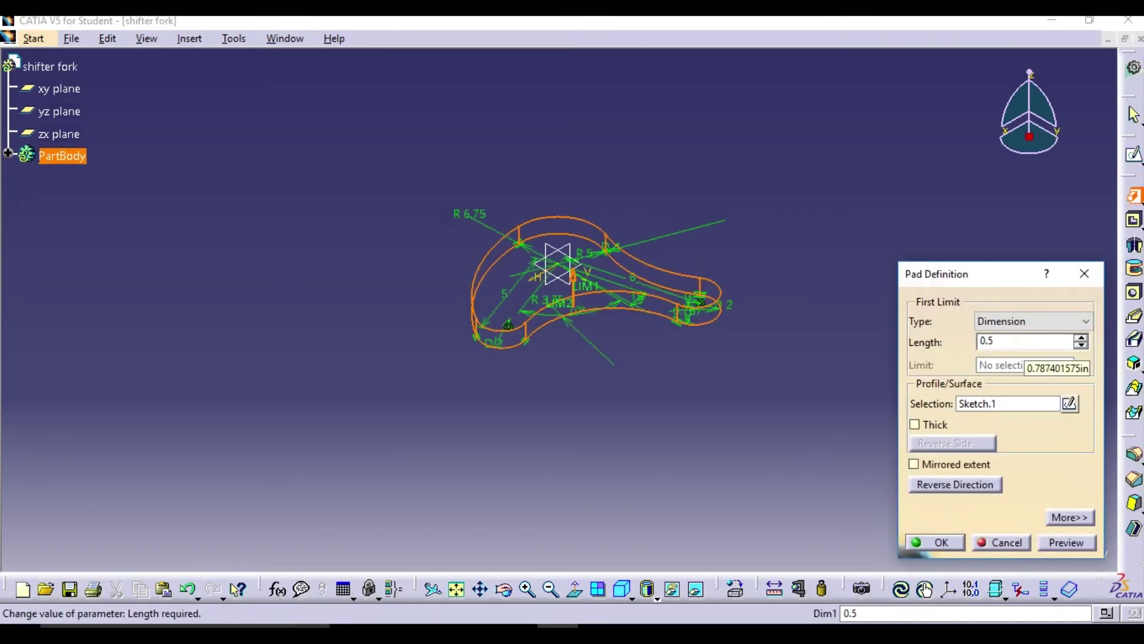
key("Return")
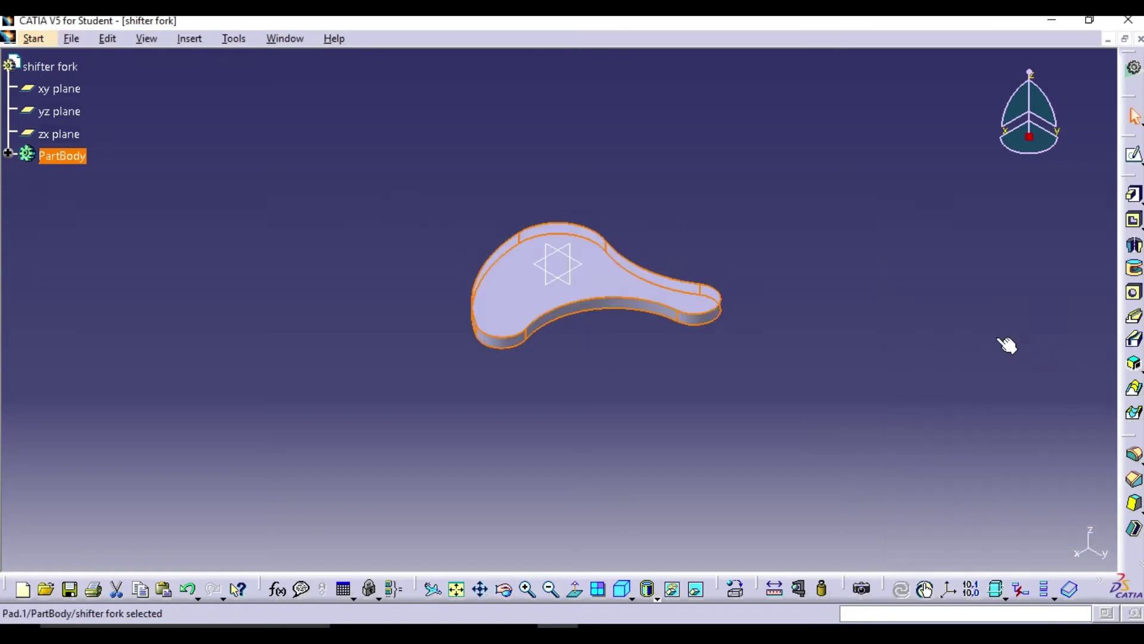
left_click(971, 340)
Start a sketch on the plate's top face and draw circles at the top lobe, right lobe and origin
left_click(505, 286)
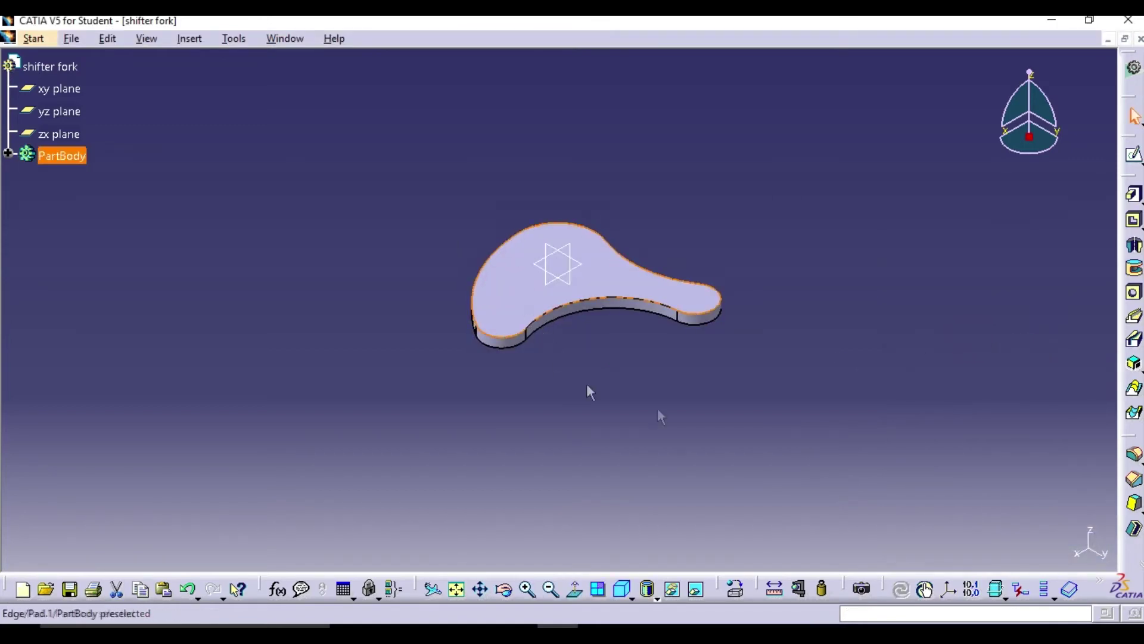
left_click(1134, 155)
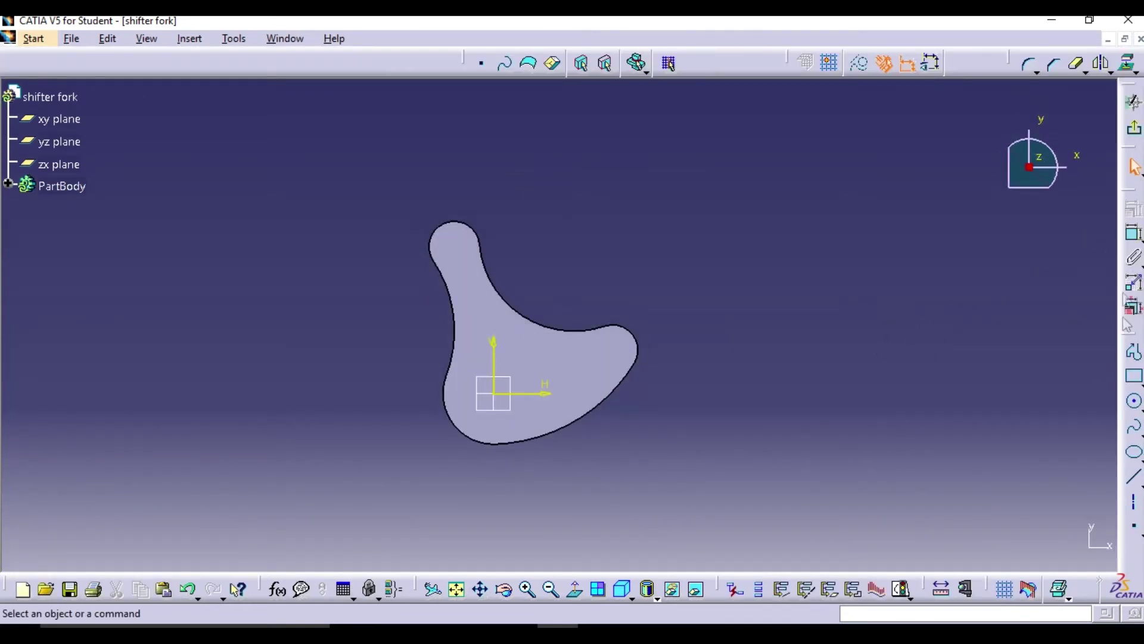
left_click(1132, 402)
left_click(452, 247)
left_click(472, 264)
left_click(601, 357)
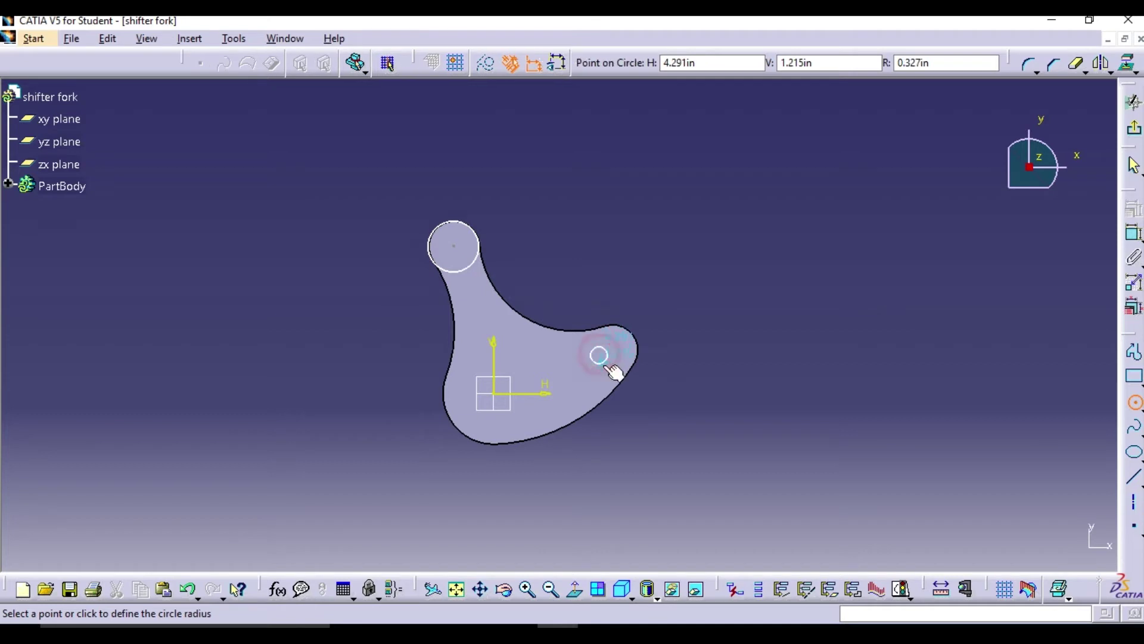
left_click(614, 373)
left_click(507, 404)
left_click(516, 429)
Dimension the top-lobe circle as a 2in diameter
left_click(1134, 234)
left_click(471, 263)
left_click(540, 246)
double_click(539, 241)
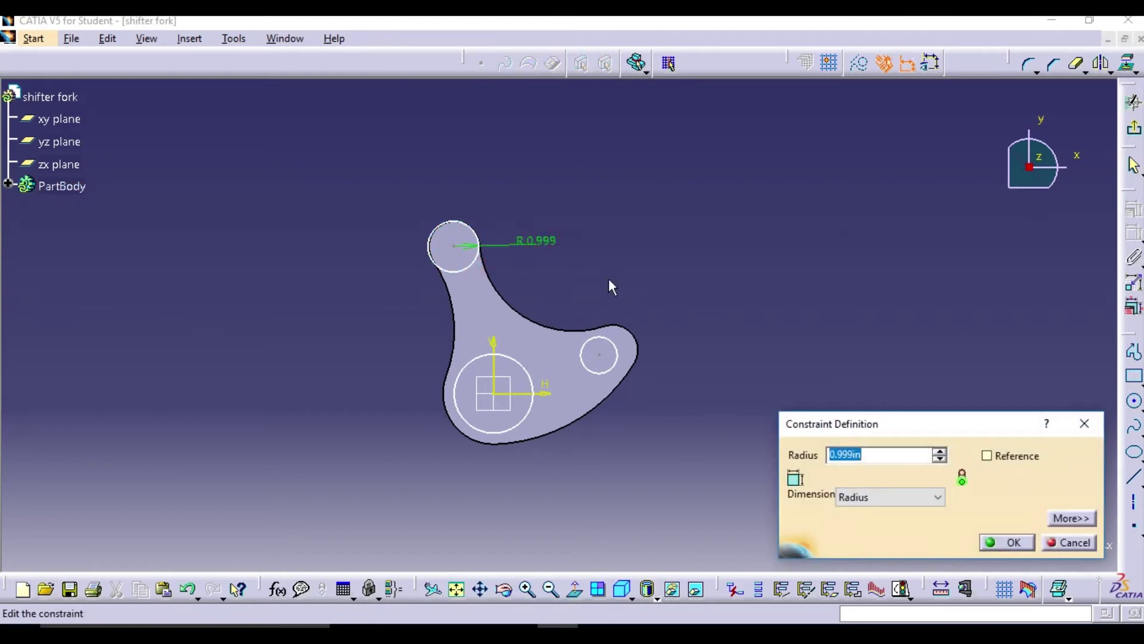
type("2")
key("Return")
double_click(564, 240)
left_click(937, 496)
left_click(865, 524)
double_click(876, 456)
type("2in")
key("Return")
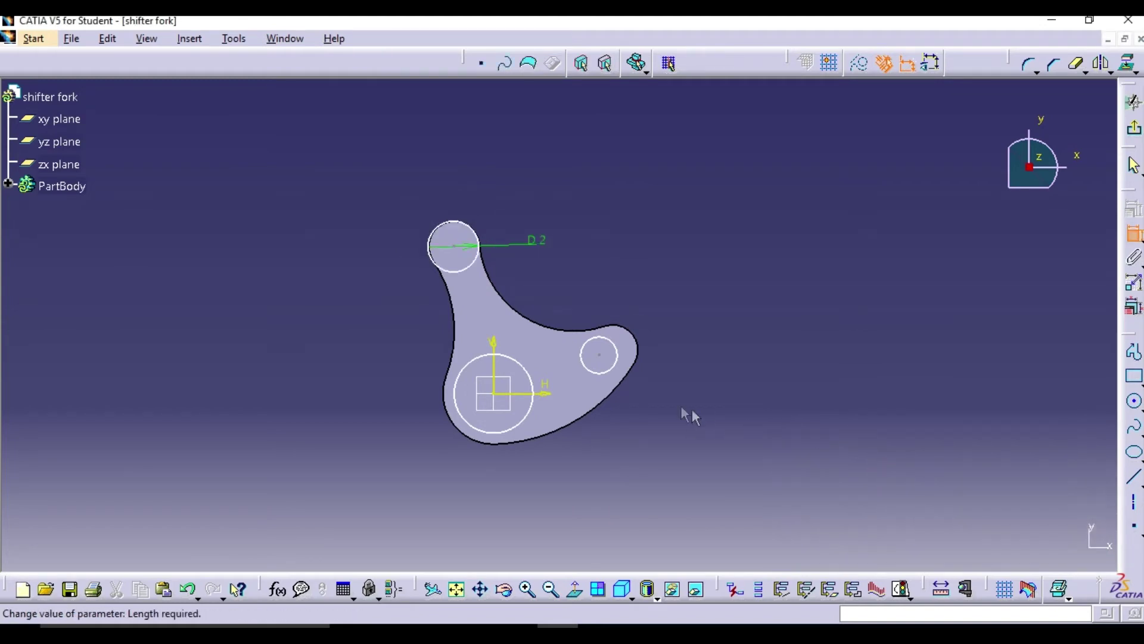
Give the right-lobe circle a 2in diameter and the origin circle D 4
left_click(609, 368)
left_click(682, 400)
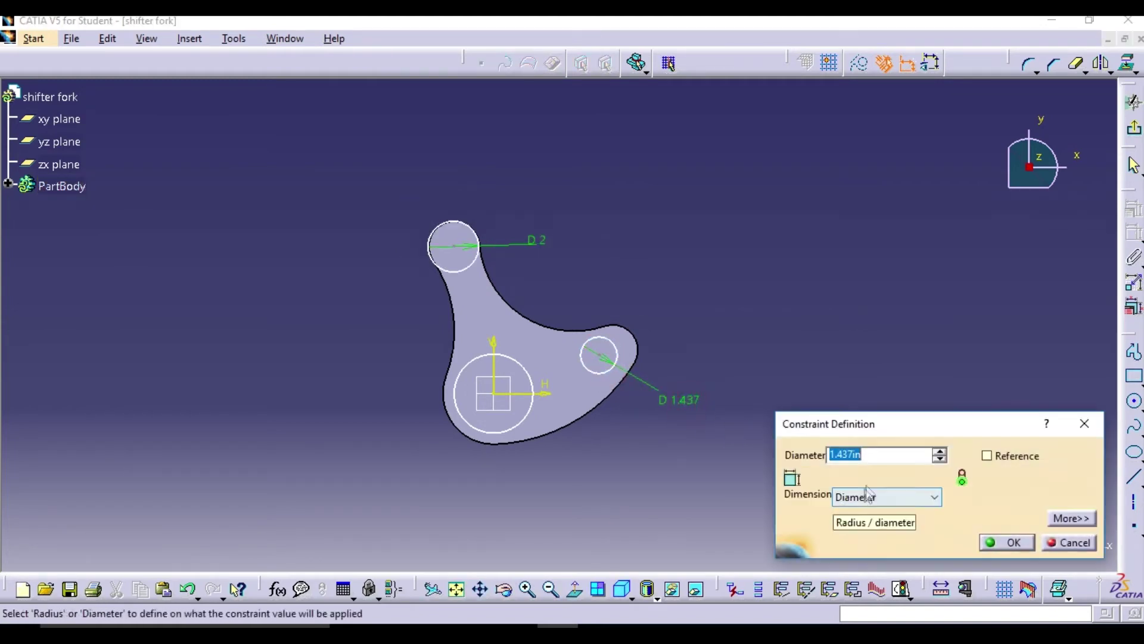
type("2in")
key("Return")
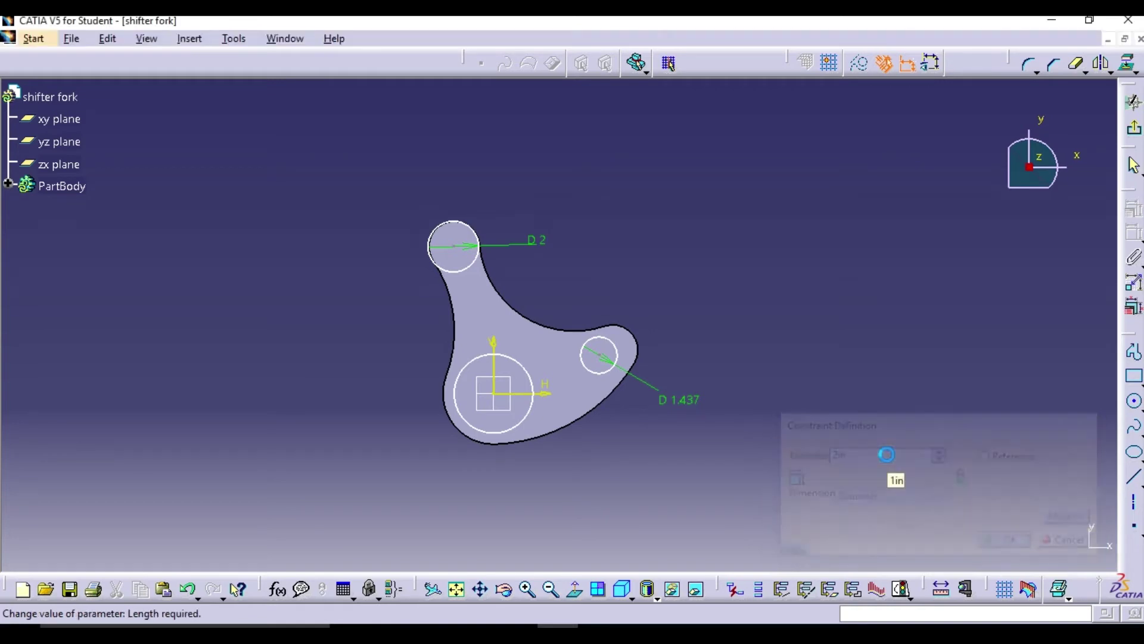
left_click(521, 423)
left_click(529, 495)
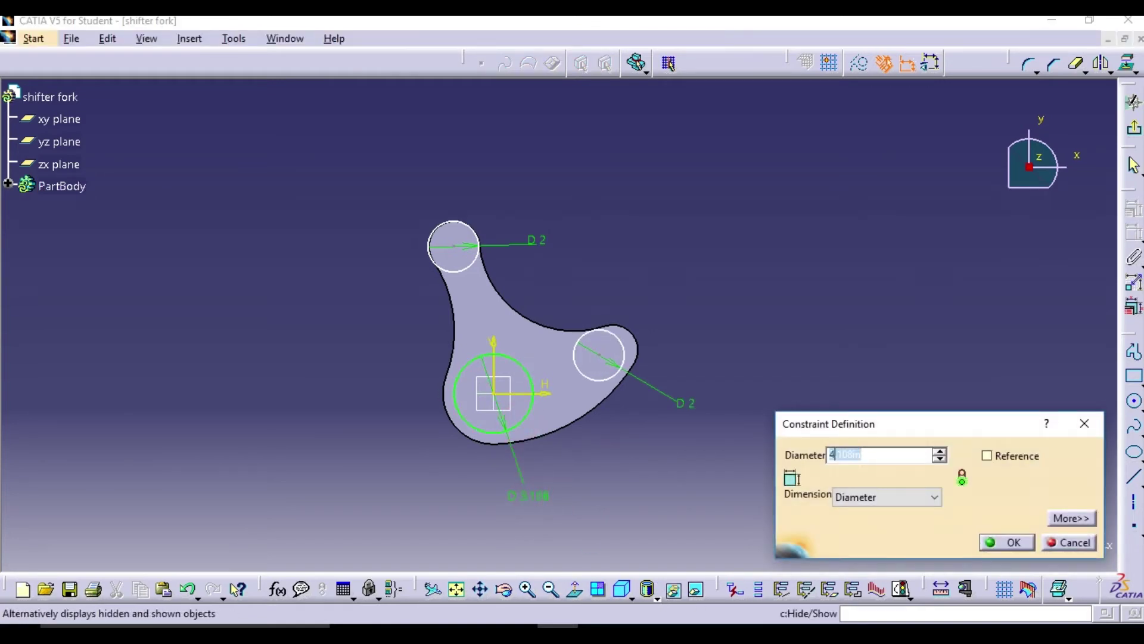
key("Return")
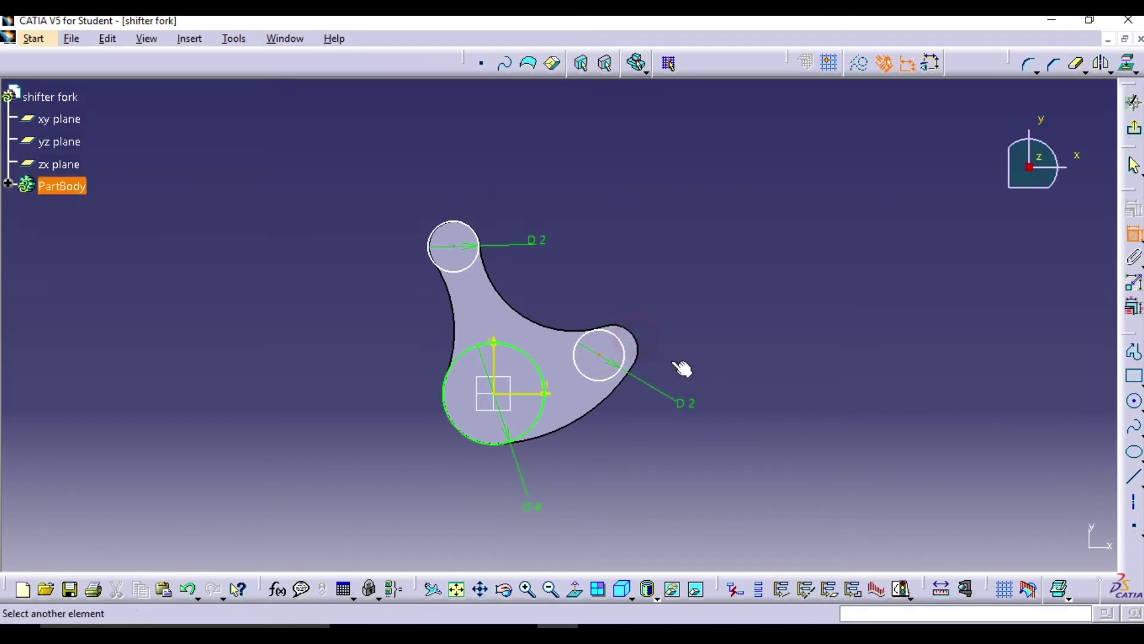
Make the right and top circles concentric with their lobe outline arcs
left_click(634, 340)
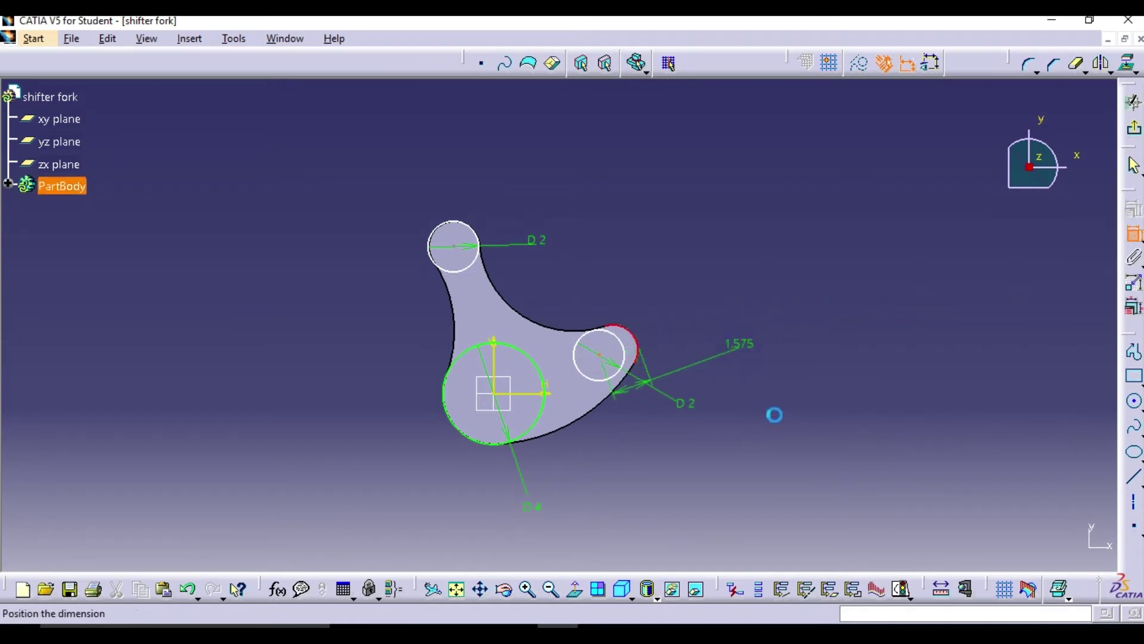
right_click(774, 415)
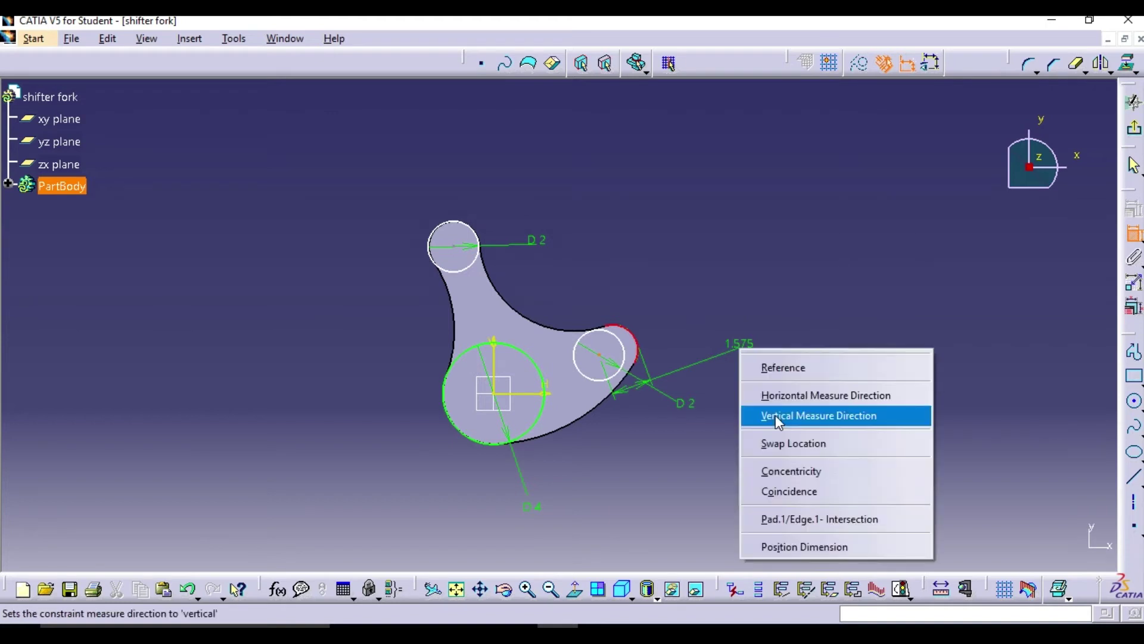
left_click(786, 470)
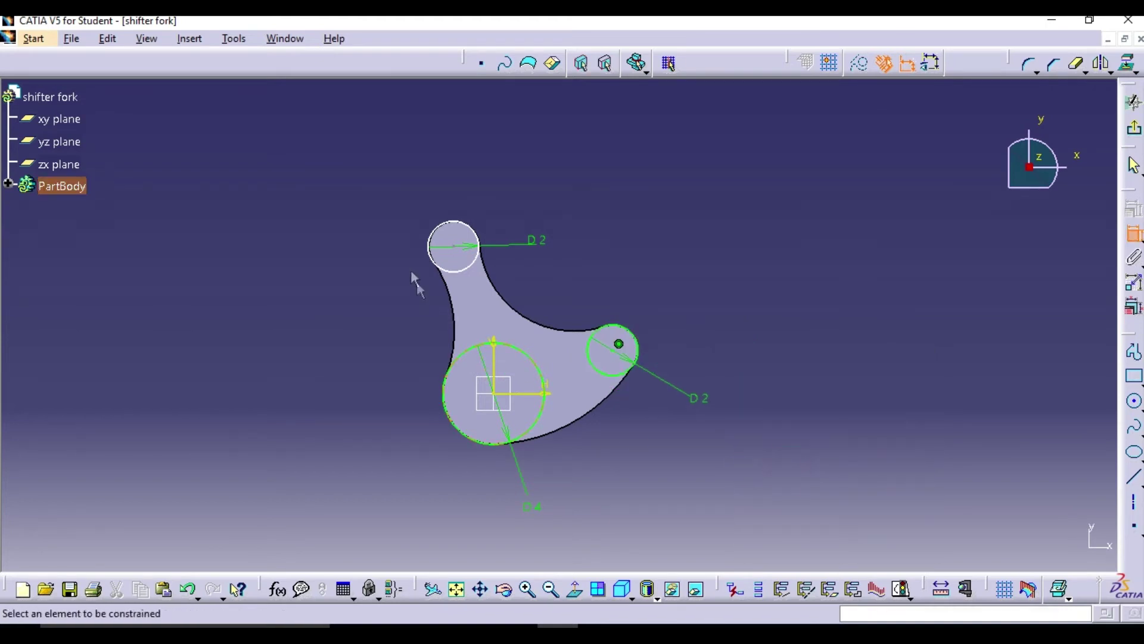
left_click(454, 246)
mouse_move(533, 246)
middle_mouse_down()
mouse_move(583, 132)
mouse_move(430, 182)
mouse_move(387, 345)
middle_mouse_up()
left_click(369, 317)
right_click(548, 190)
left_click(620, 316)
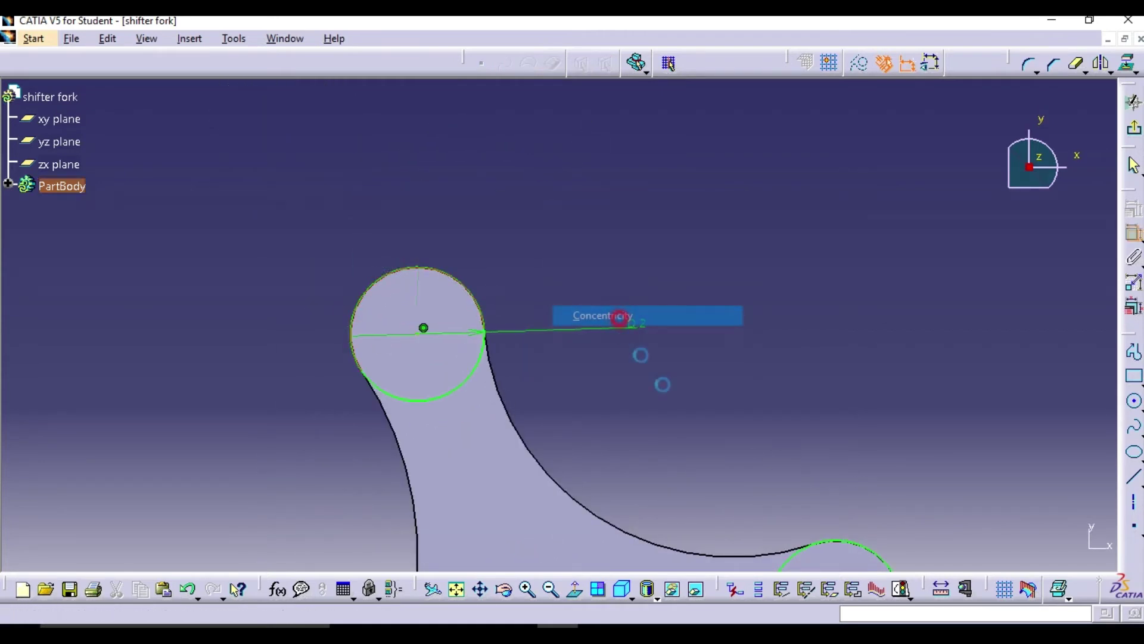
mouse_move(749, 423)
middle_mouse_down()
mouse_move(815, 243)
mouse_move(713, 402)
middle_mouse_up()
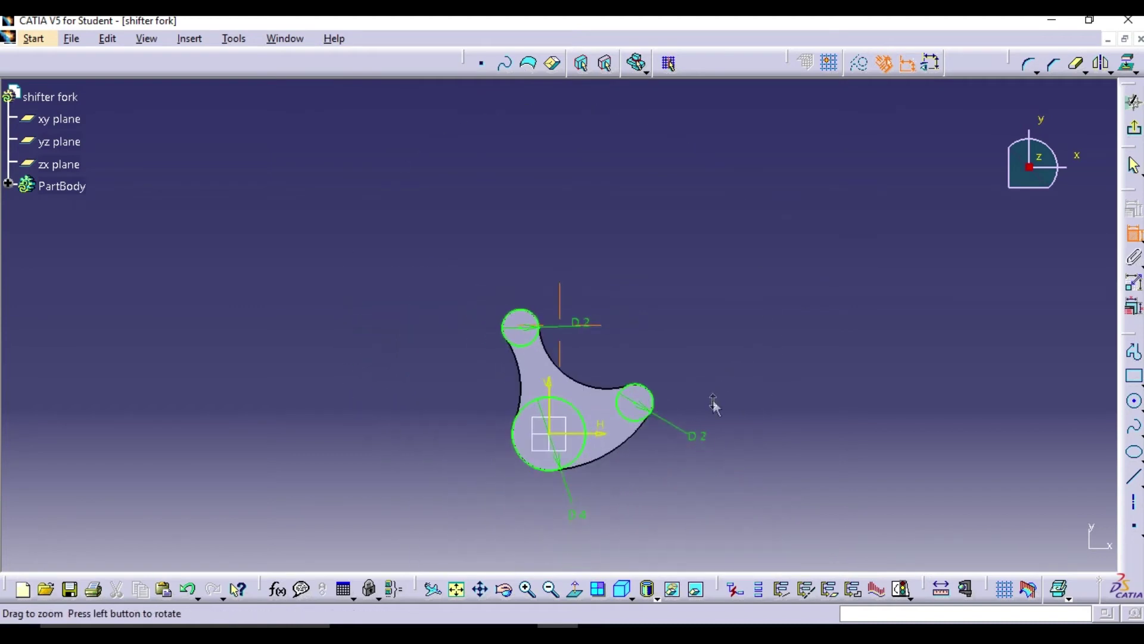
Pad the three circles 0.5in into bosses, then begin a hole on the centre boss's top face
left_click(1134, 128)
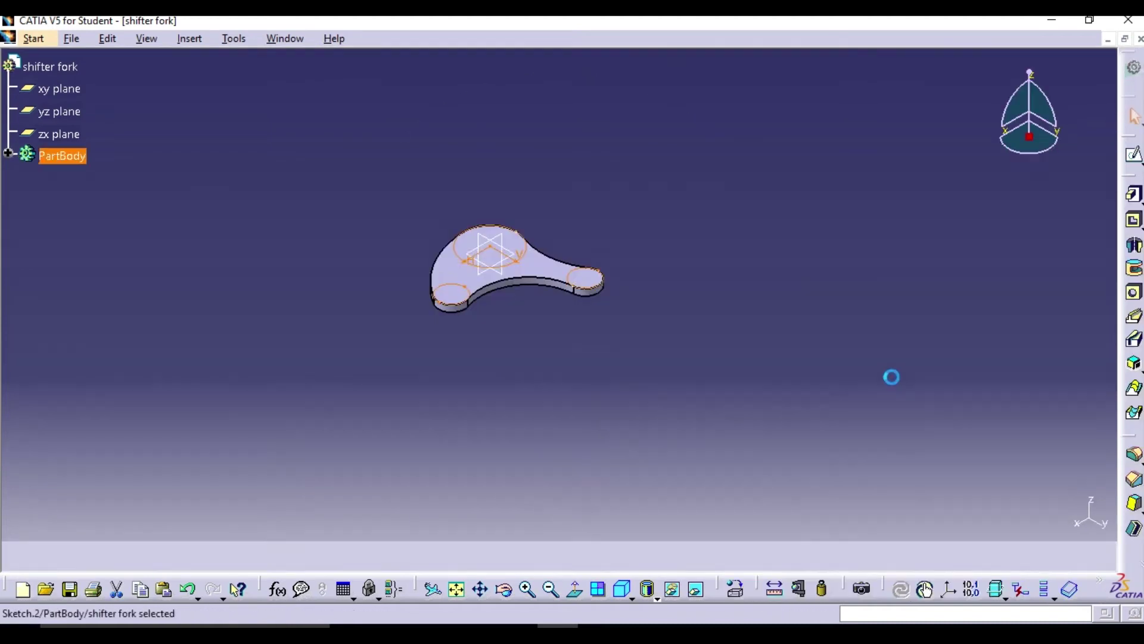
left_click(1134, 194)
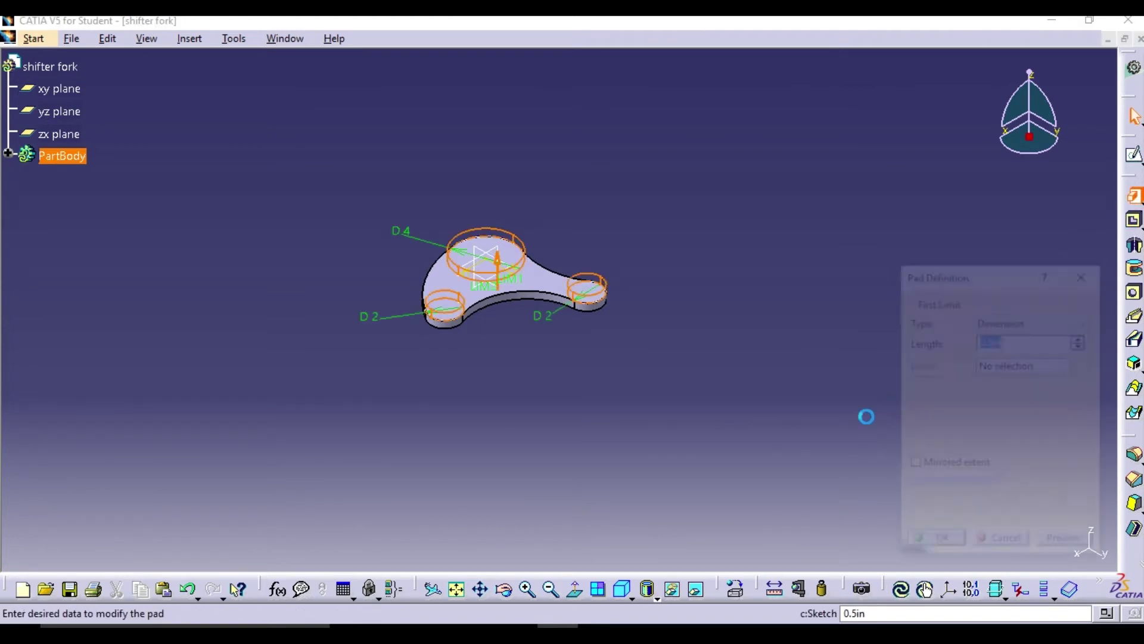
left_click(946, 541)
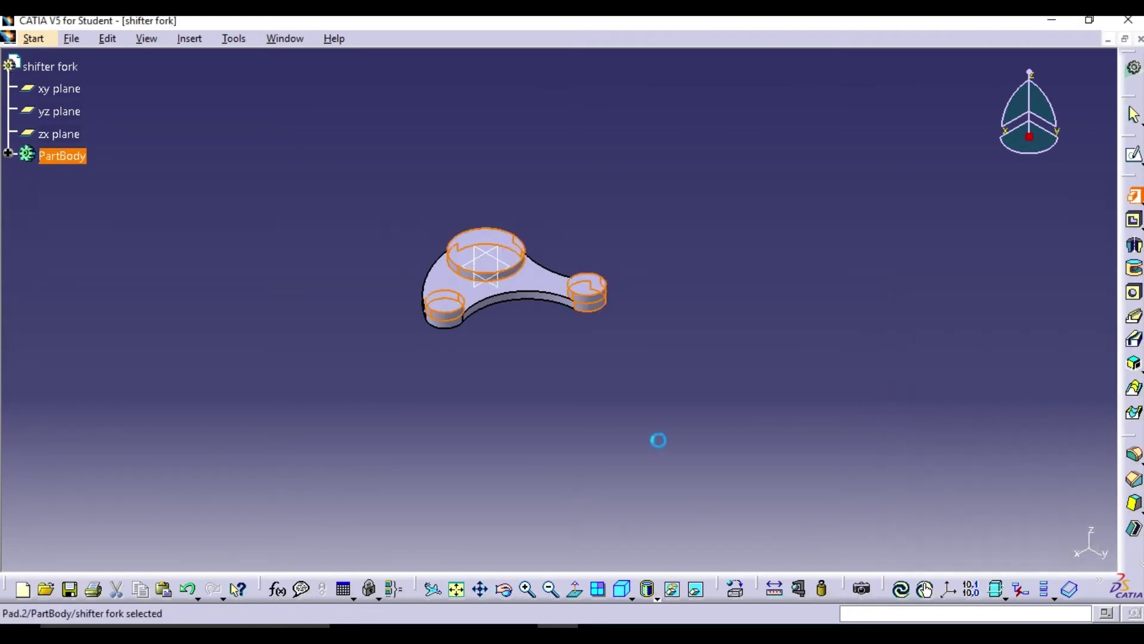
left_click(1135, 293)
left_click(495, 248)
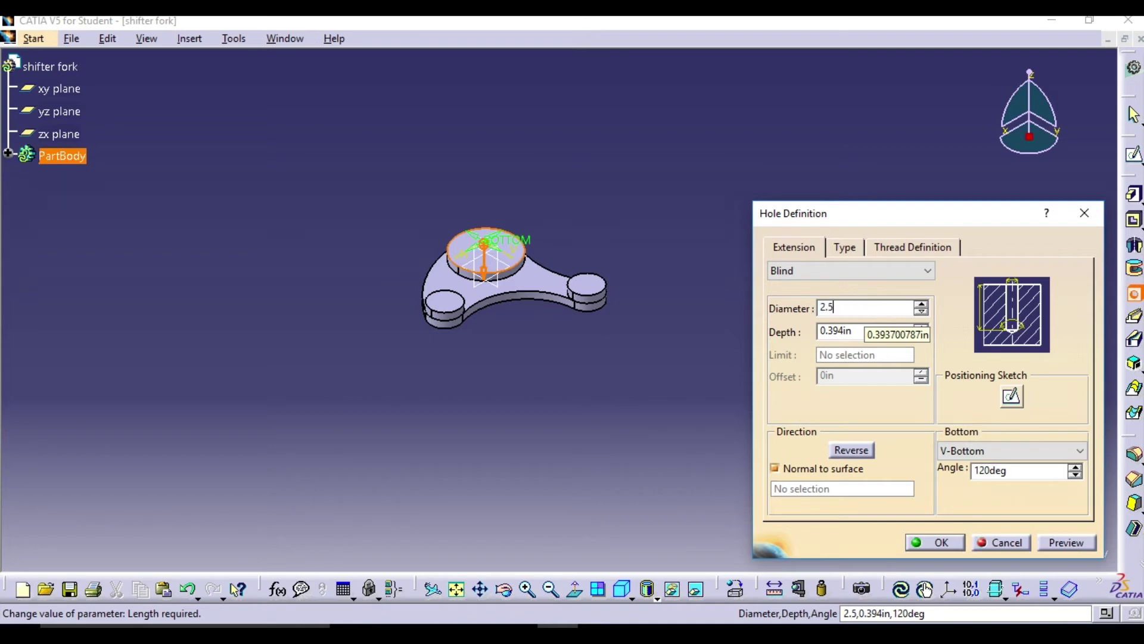
Centre the 2.5in hole on the centre boss circle and set its depth to Up To Next
left_click(1013, 408)
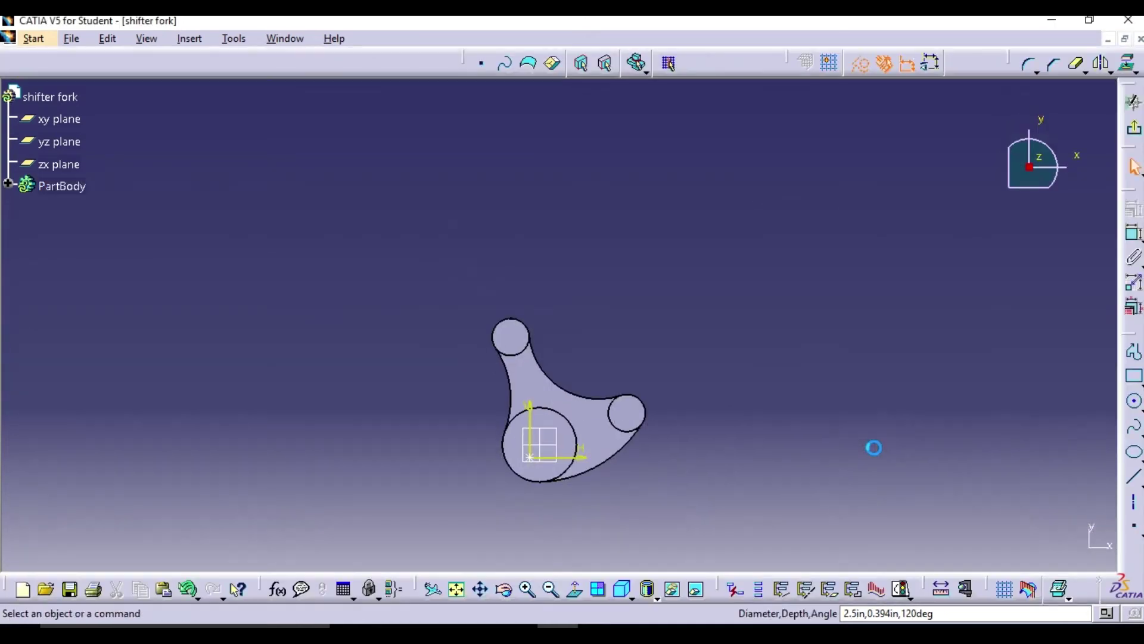
mouse_move(409, 494)
middle_mouse_down()
mouse_move(325, 477)
mouse_move(434, 456)
middle_mouse_up()
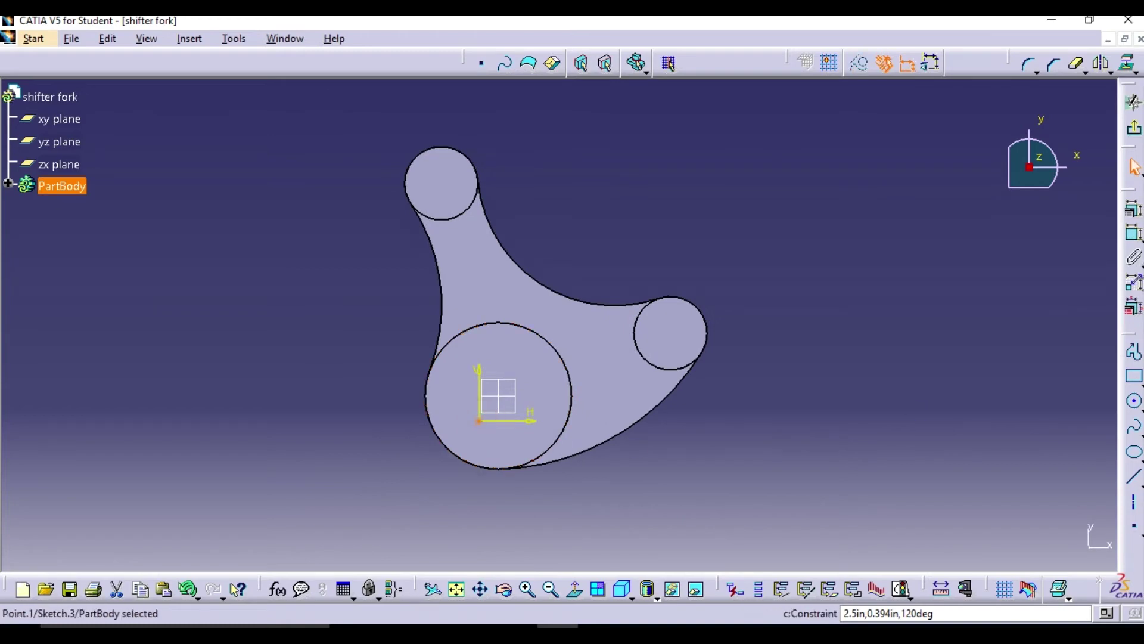
left_click(1134, 232)
left_click(570, 424)
right_click(370, 468)
left_click(427, 377)
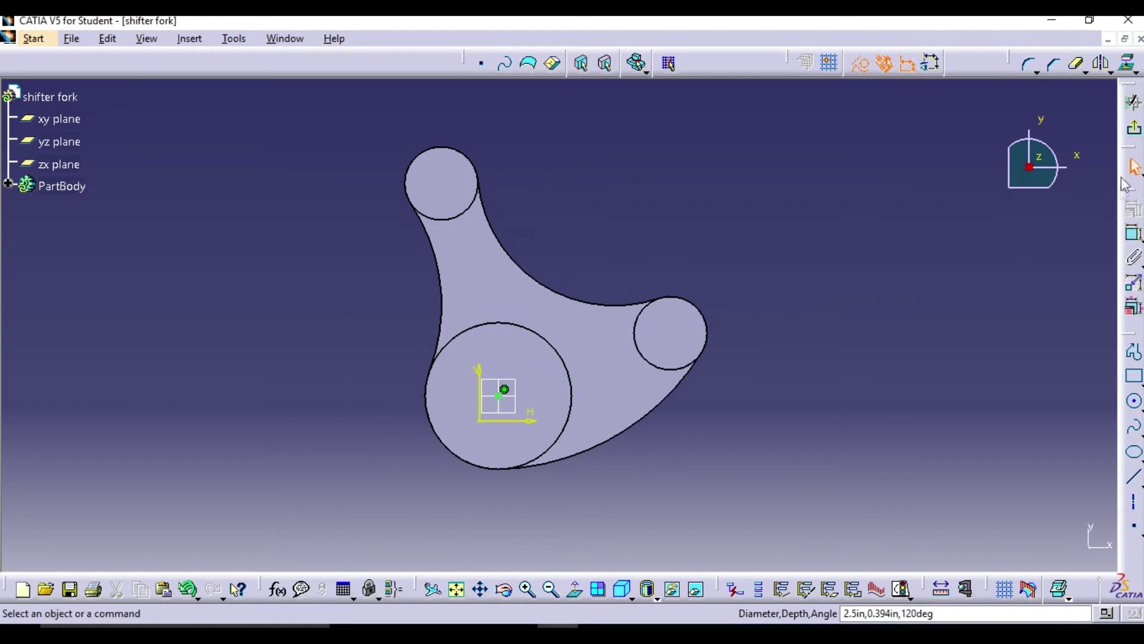
left_click(1134, 103)
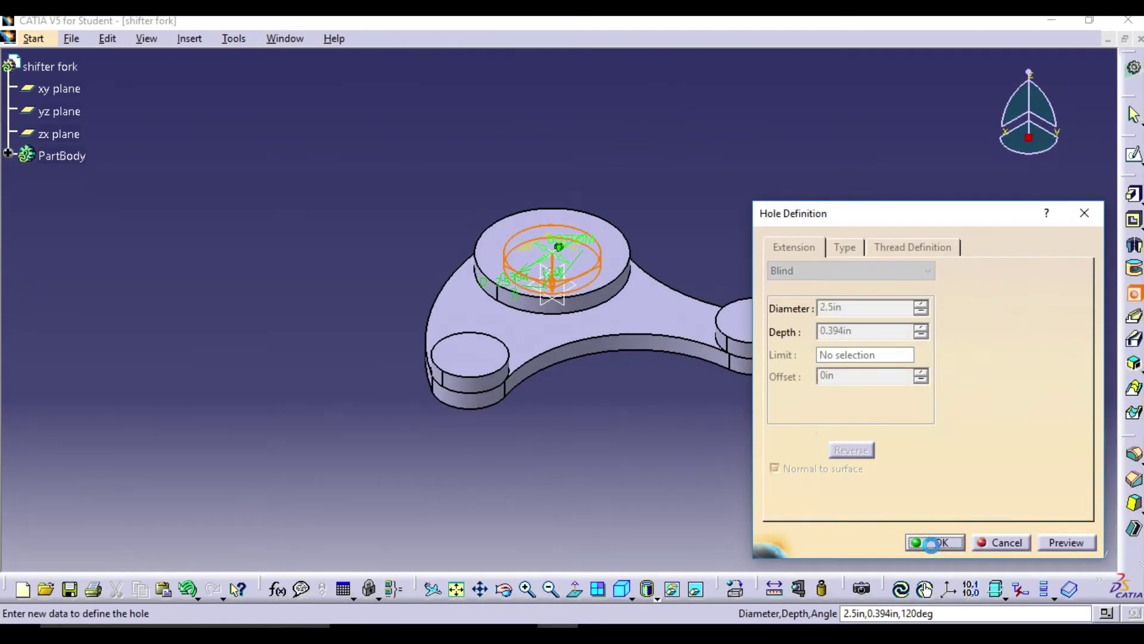
left_click(886, 262)
left_click(835, 299)
left_click(938, 543)
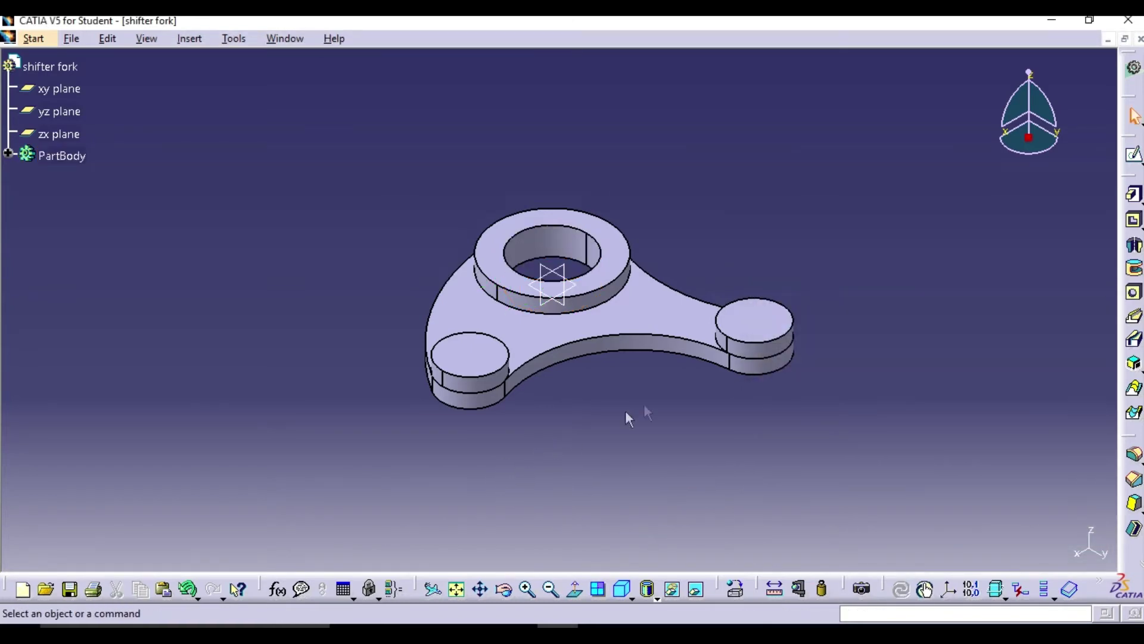
Start a sketch on the boss face and draw an elongated slot from the upper boss
left_click(754, 327)
left_click(1130, 155)
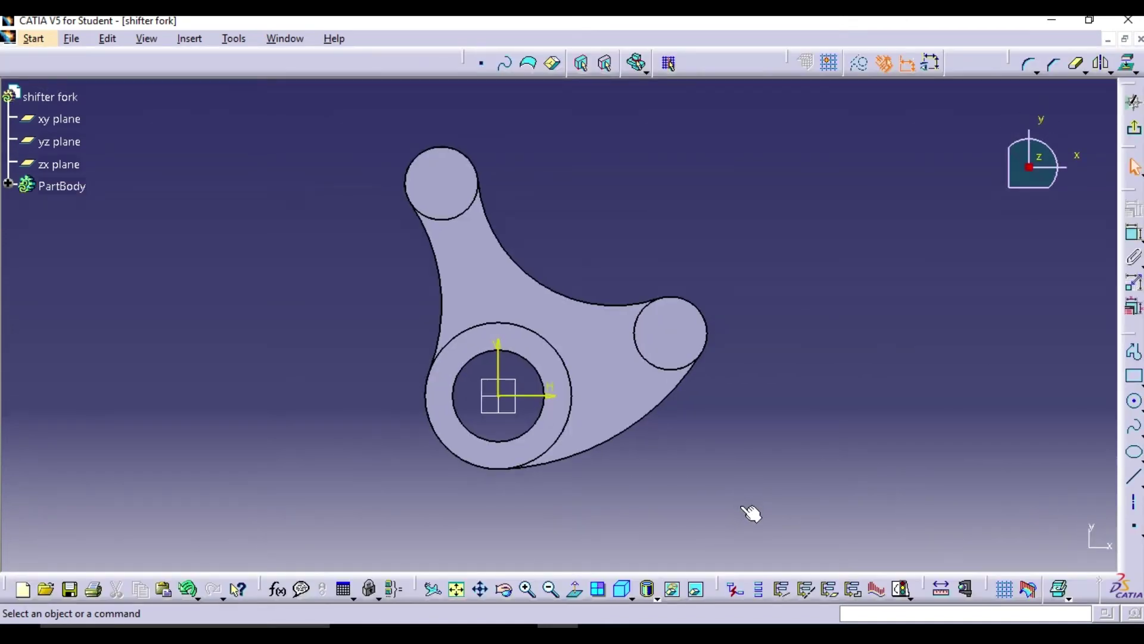
left_click(1135, 377)
left_click(1019, 394)
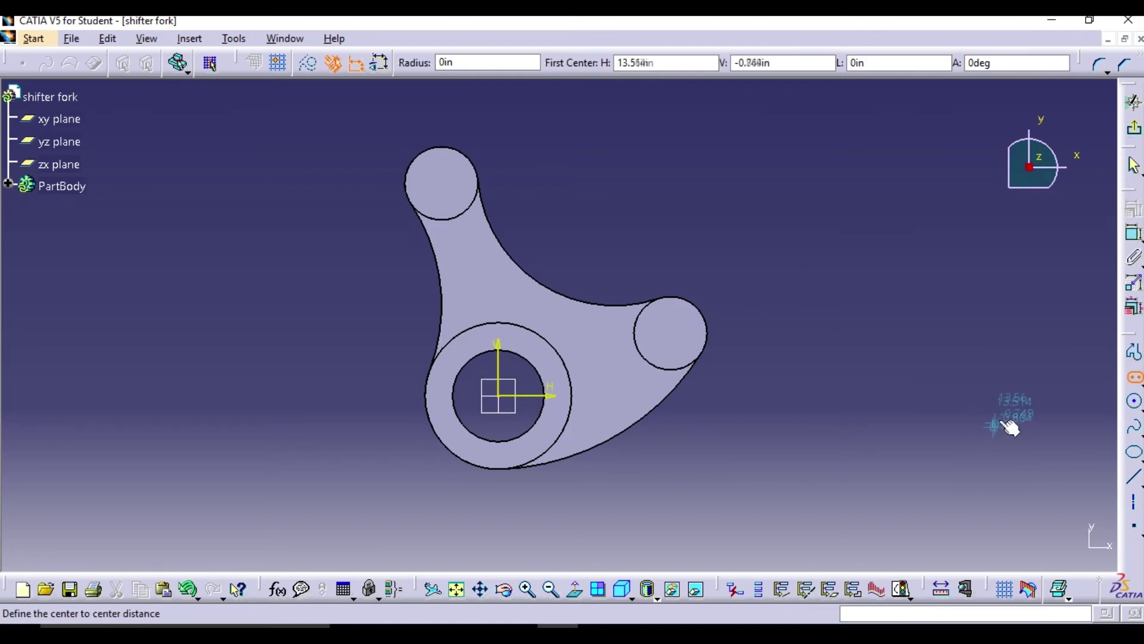
middle_click_drag(774, 304, 851, 370)
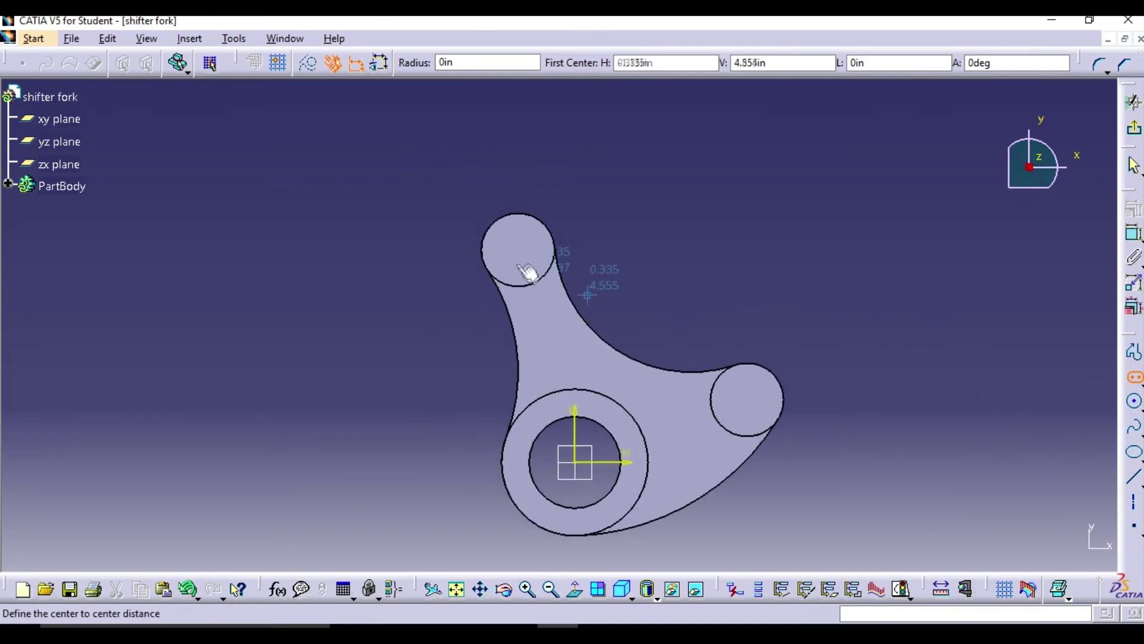
left_click(517, 254)
left_click(417, 191)
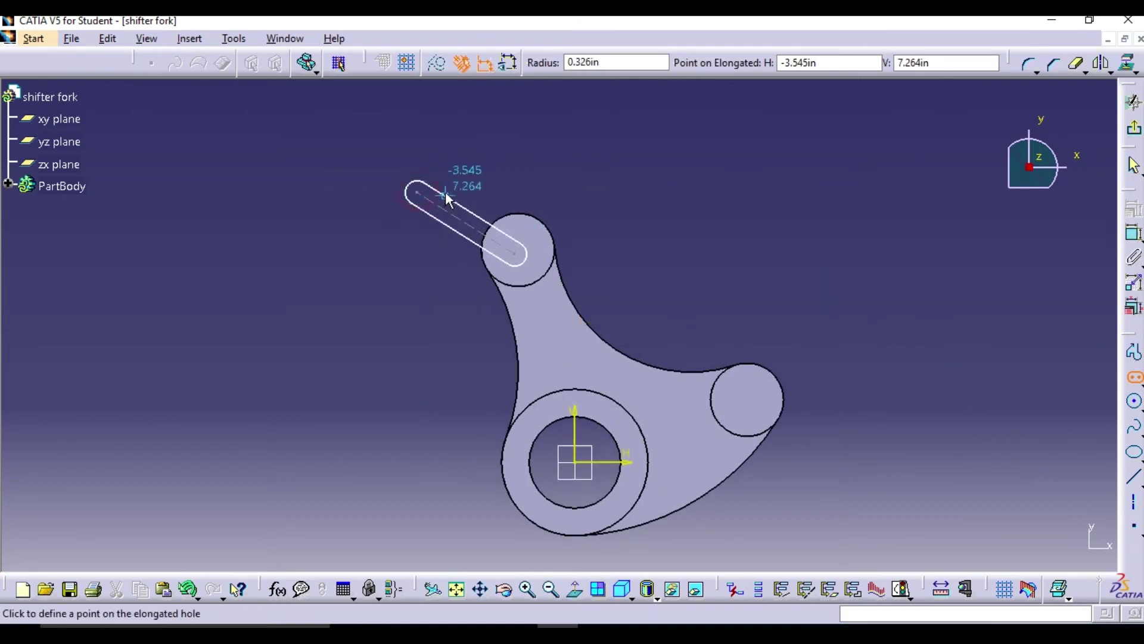
left_click(445, 192)
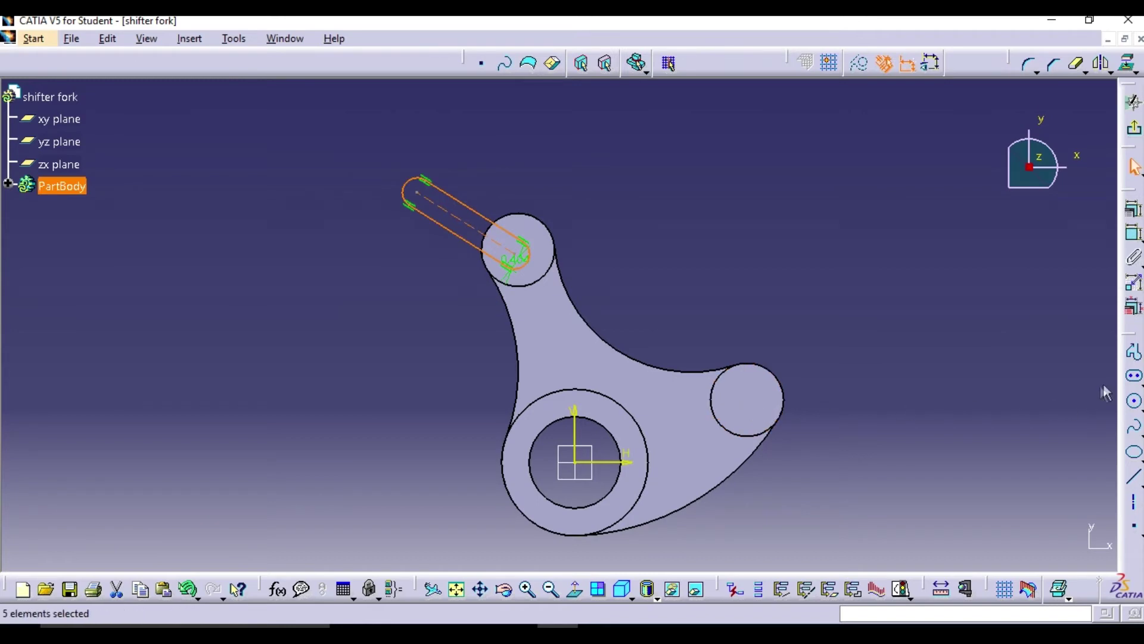
Draw a second elongated slot running up-right from the right boss
left_click(1136, 379)
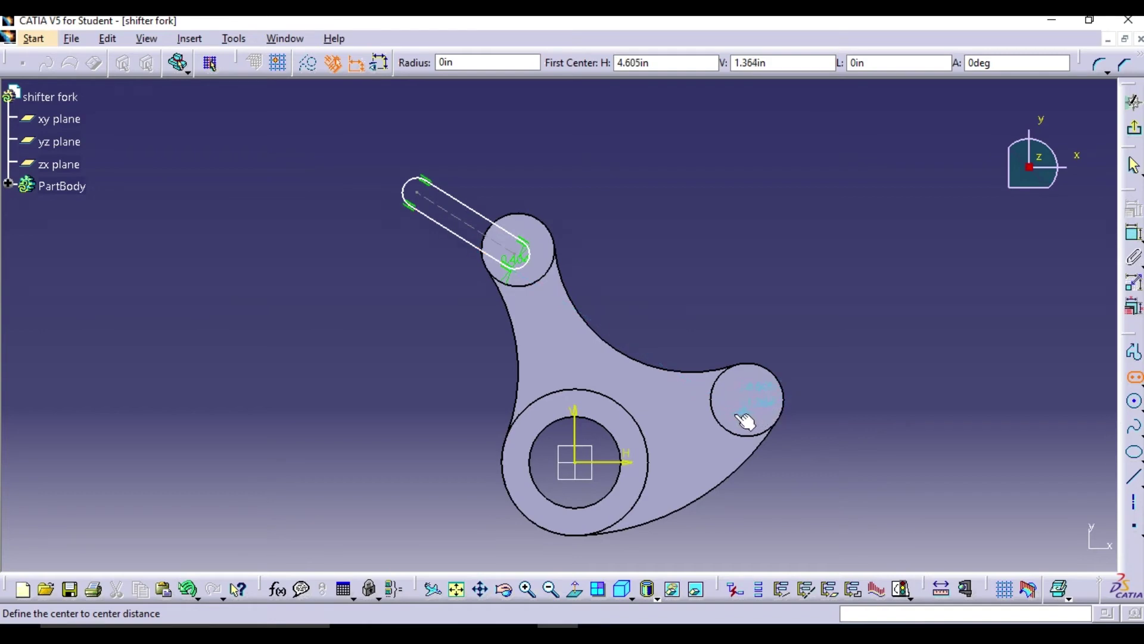
left_click(739, 404)
left_click(849, 327)
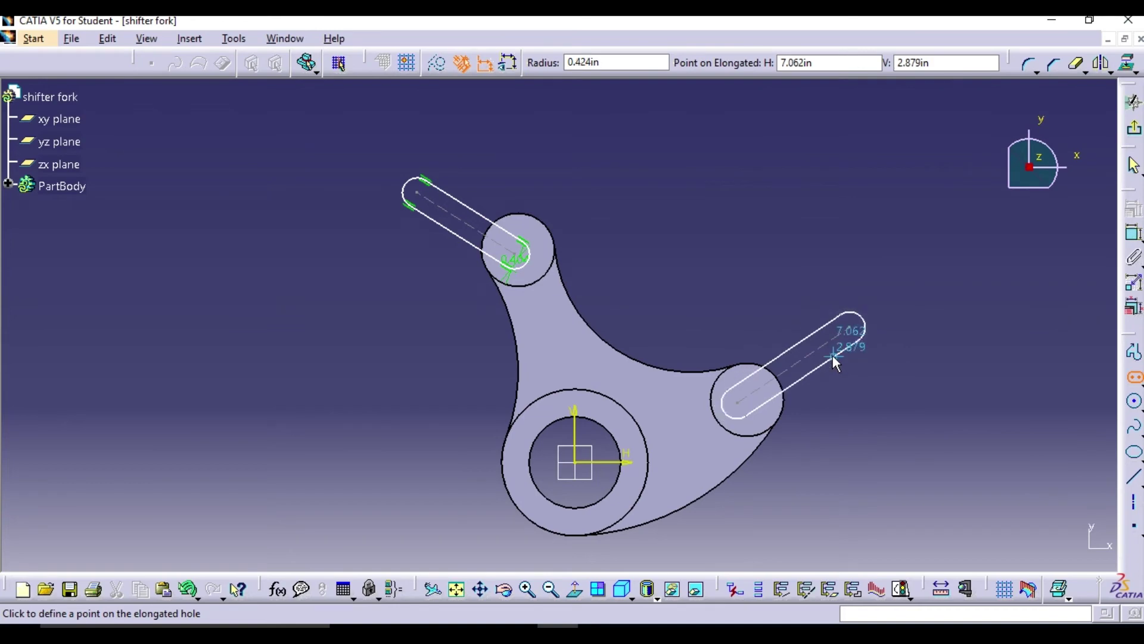
left_click(833, 357)
Make the upper slot's end concentric with the upper boss circle
left_click(1133, 232)
left_click(517, 255)
left_click(554, 245)
right_click(589, 190)
left_click(654, 314)
Make the right slot's end concentric with the right boss circle
left_click(738, 402)
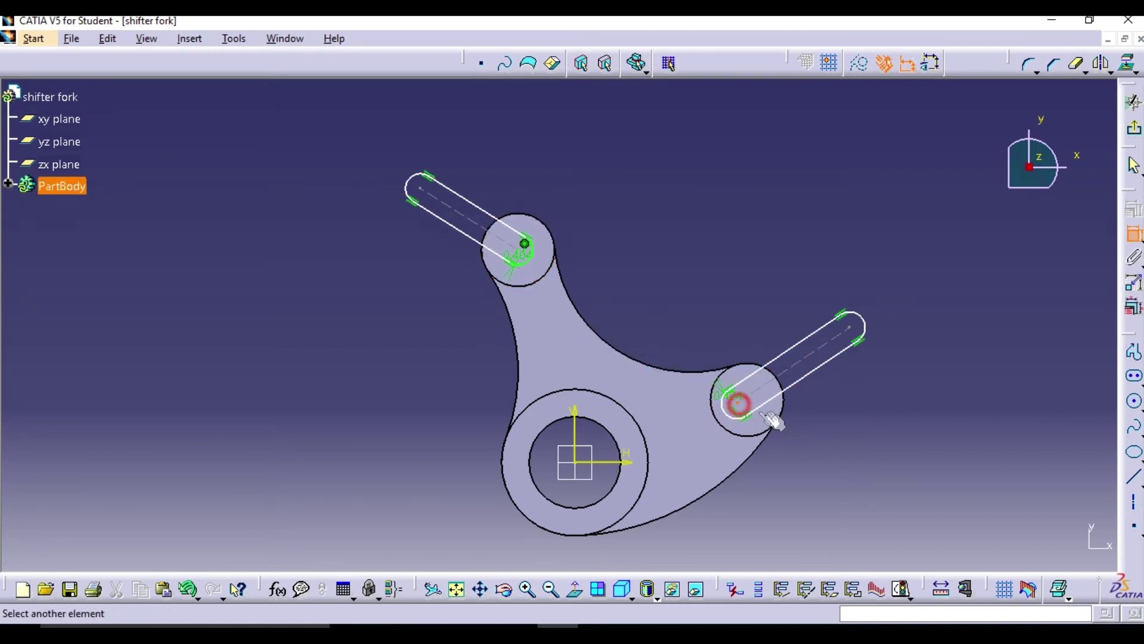
left_click(778, 431)
right_click(831, 441)
left_click(859, 356)
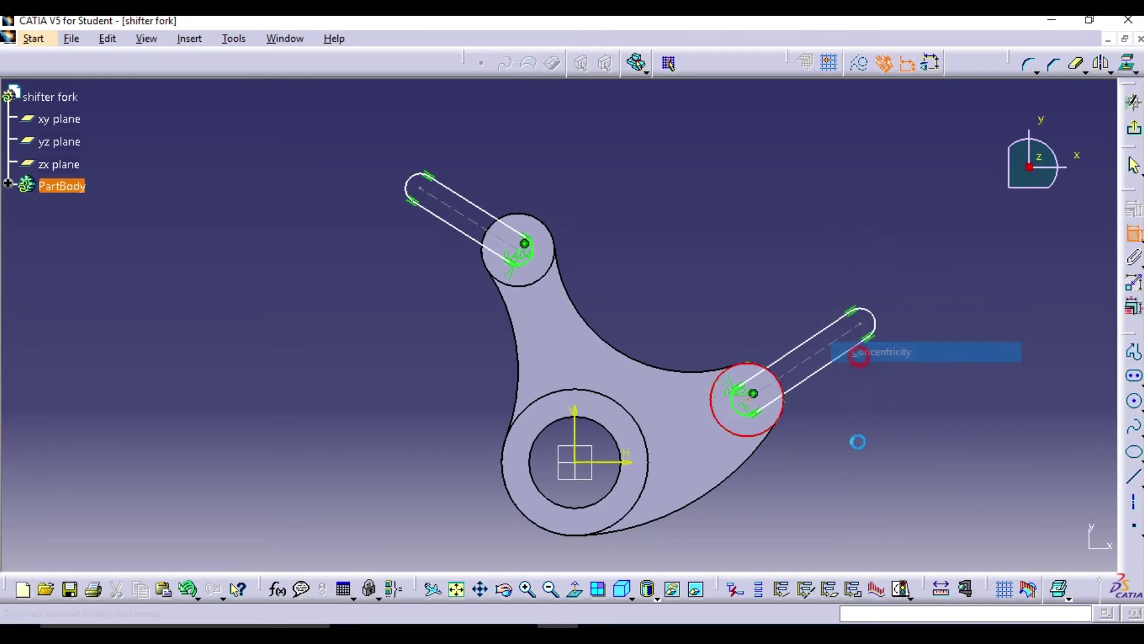
Angle the upper slot 15° and the right slot 70° from the vertical axis
left_click(576, 438)
left_click(472, 216)
left_click(526, 190)
double_click(533, 178)
type("15deg")
key("Return")
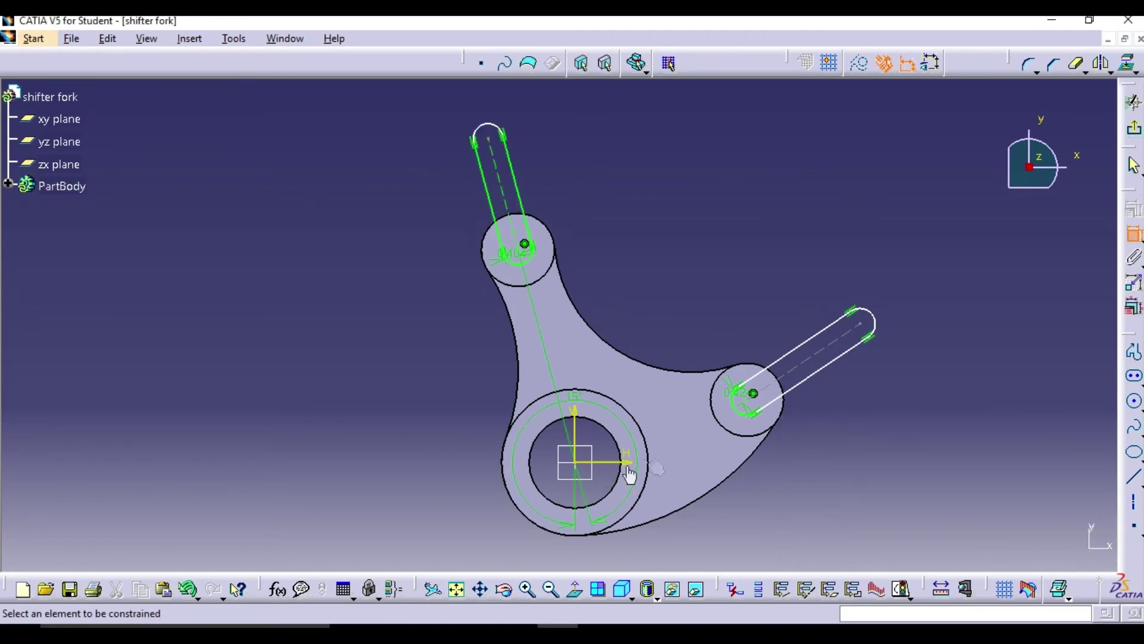
left_click(576, 431)
left_click(829, 358)
left_click(711, 278)
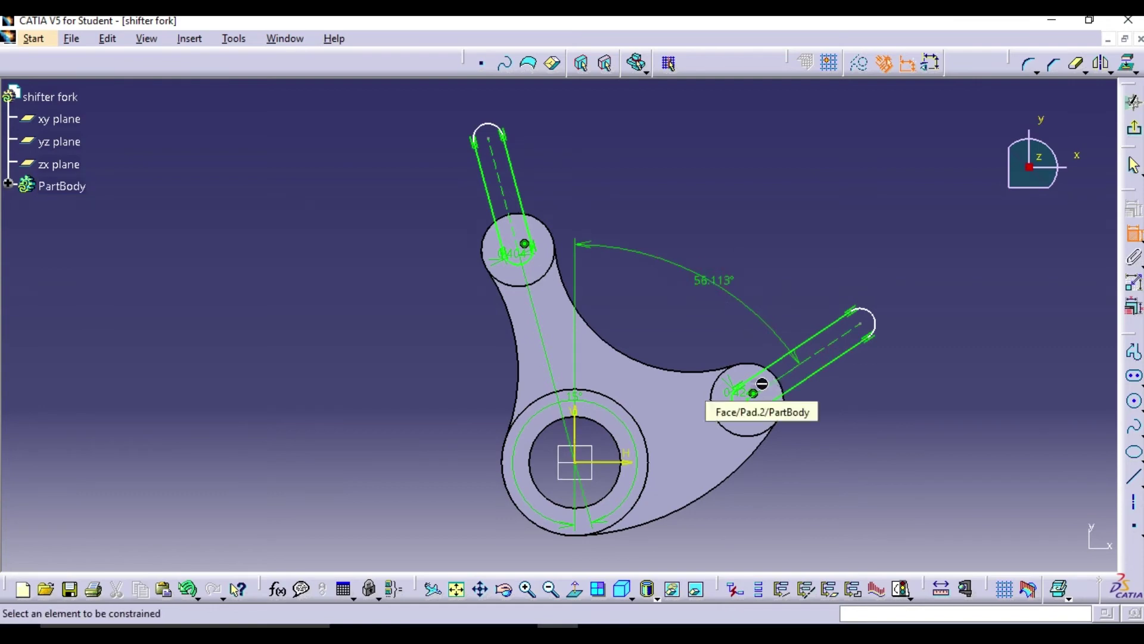
double_click(713, 280)
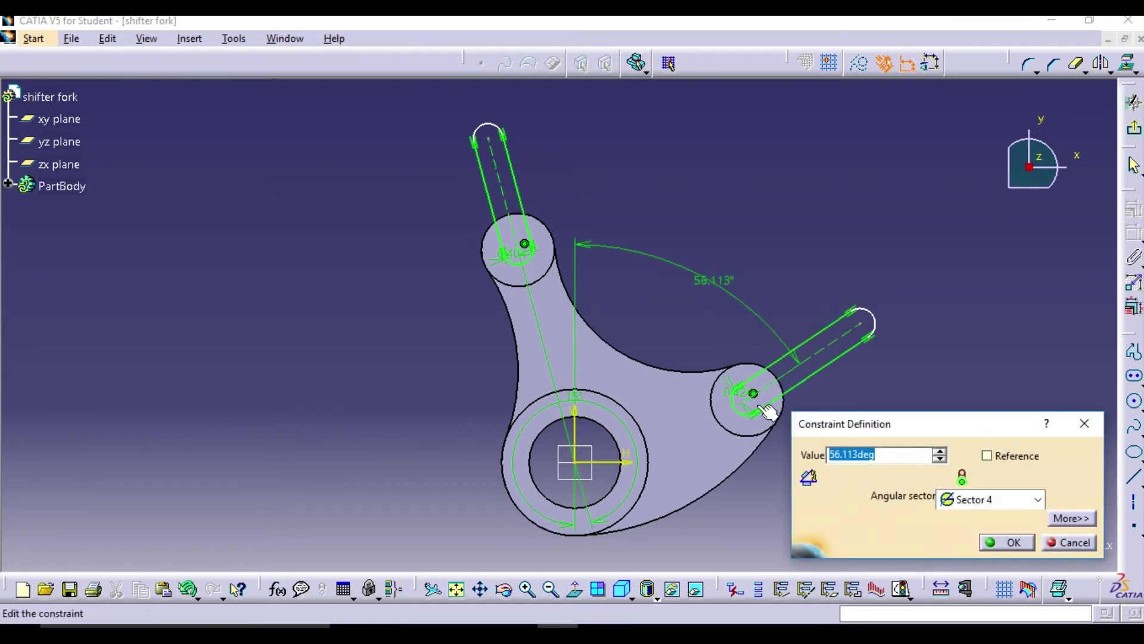
key("Return")
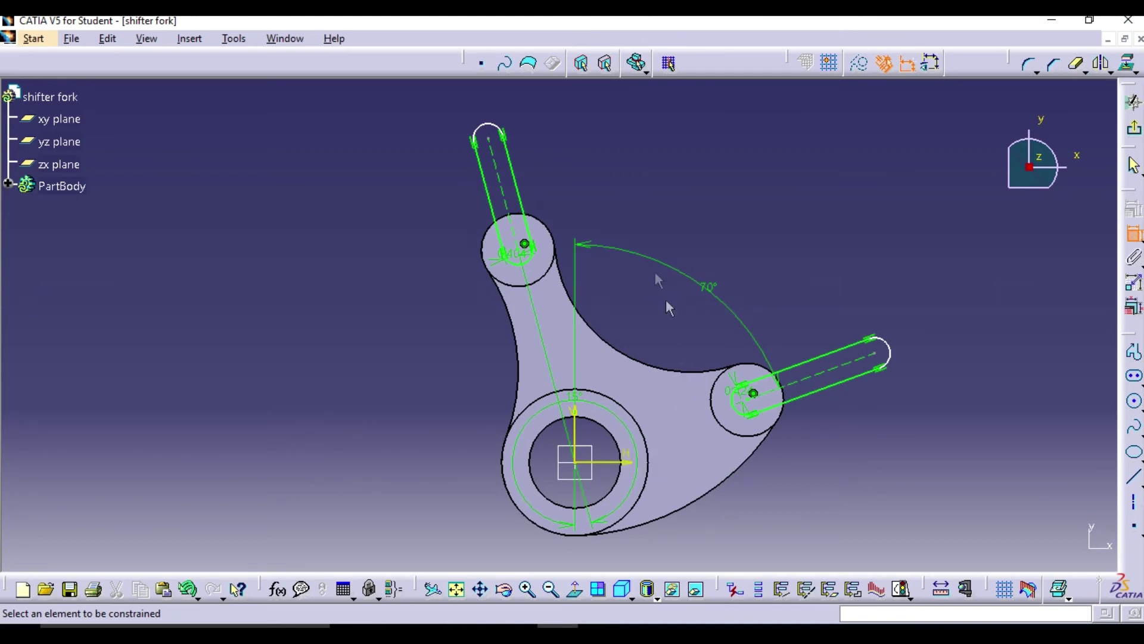
Add 3.147 and 3.706 length dimensions to the slots and exit the sketch
left_click(505, 176)
left_click(547, 169)
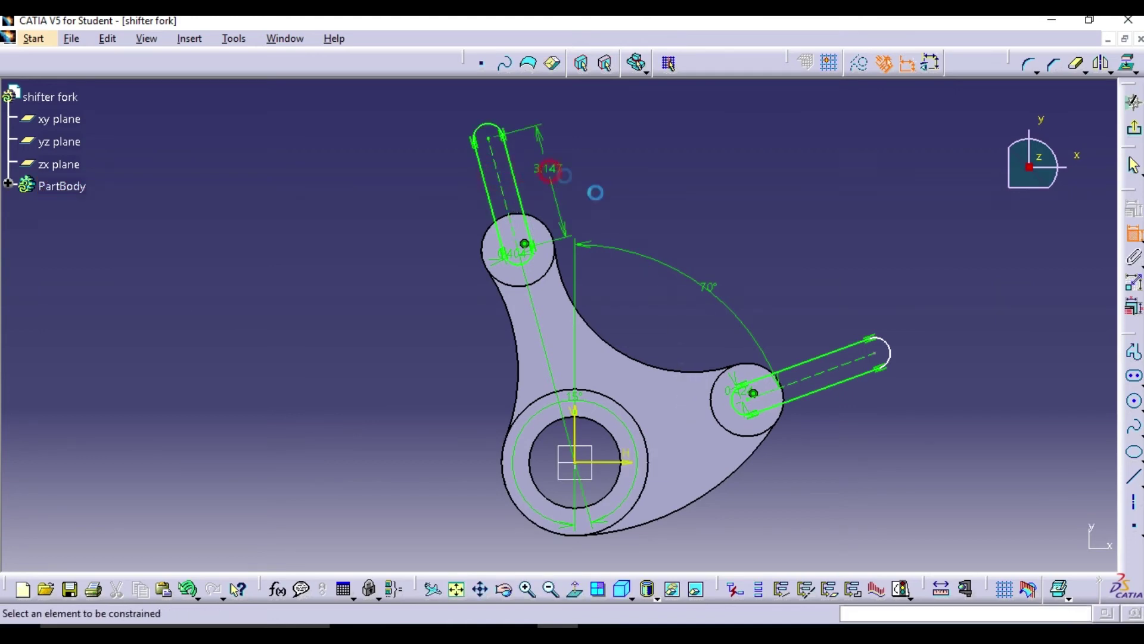
left_click(843, 379)
left_click(838, 414)
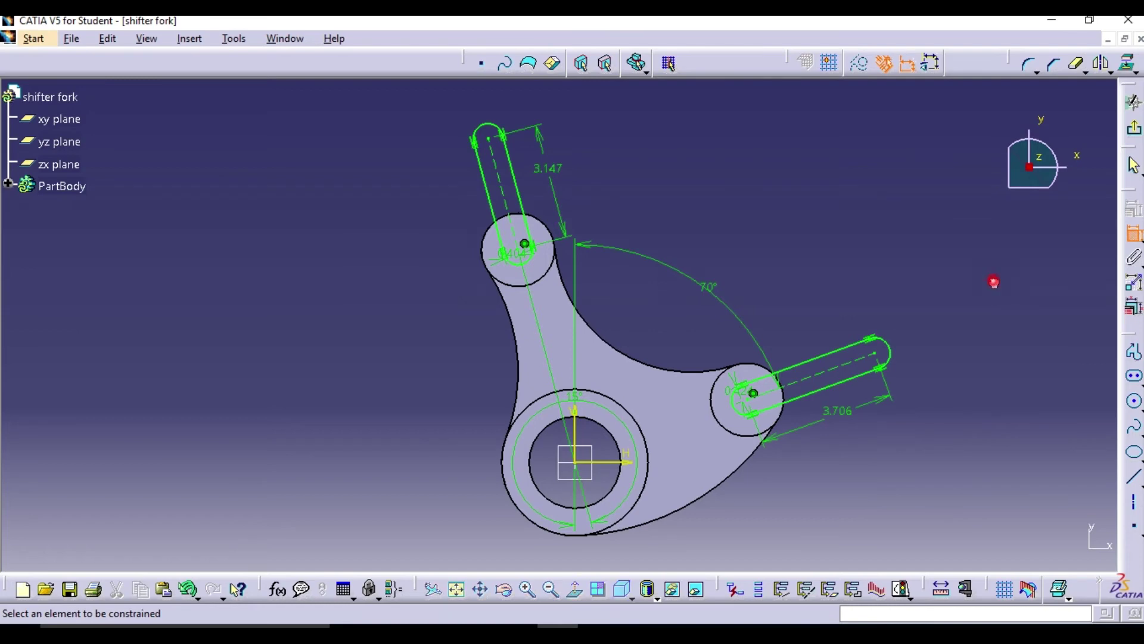
left_click(1135, 128)
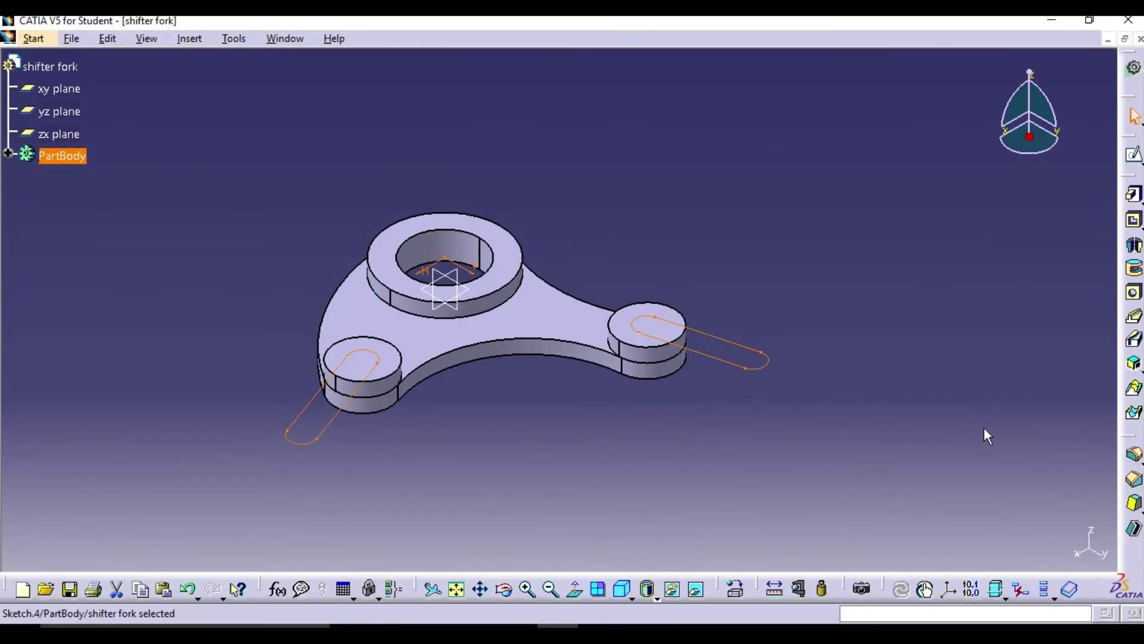
Create Pocket.1 from the slot sketch with depth type Up to next
left_click(1127, 230)
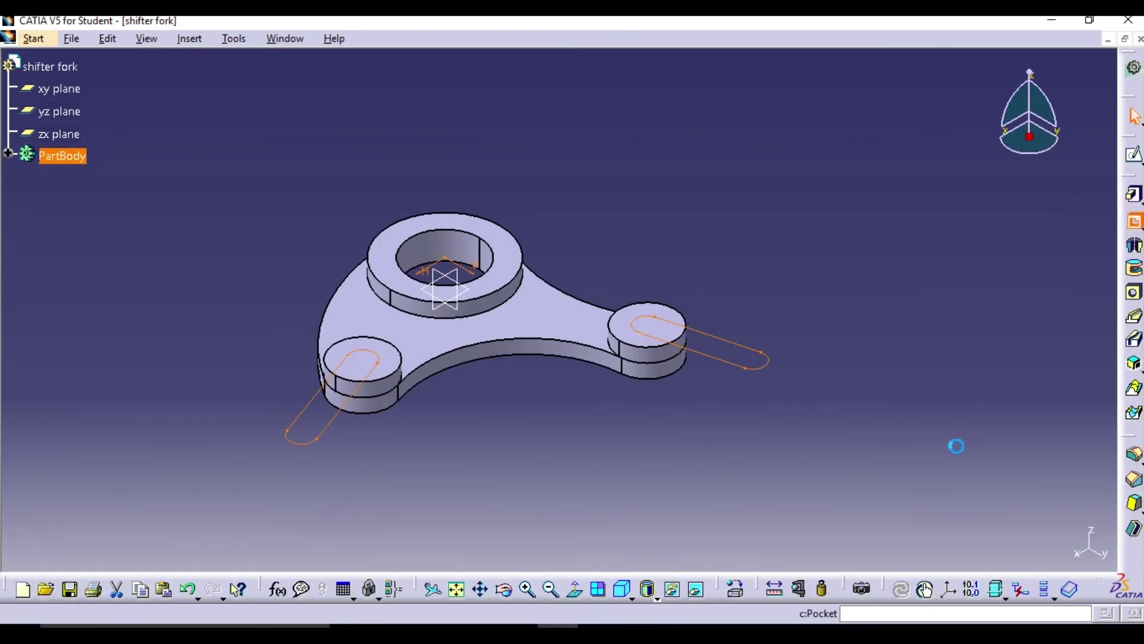
left_click(1028, 323)
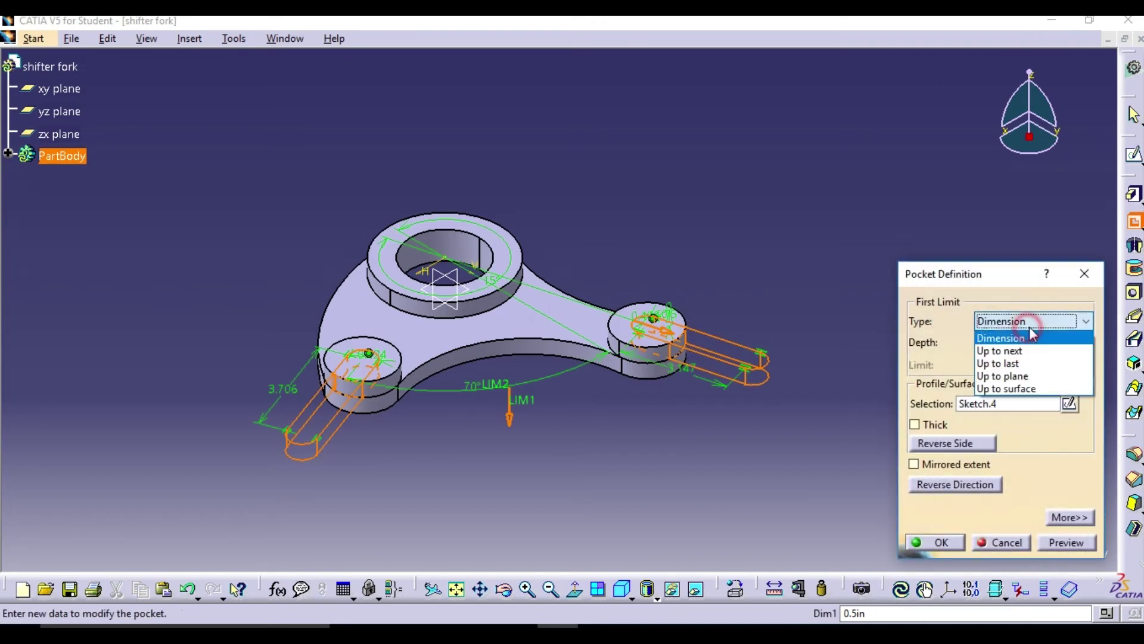
left_click(1021, 351)
left_click(937, 543)
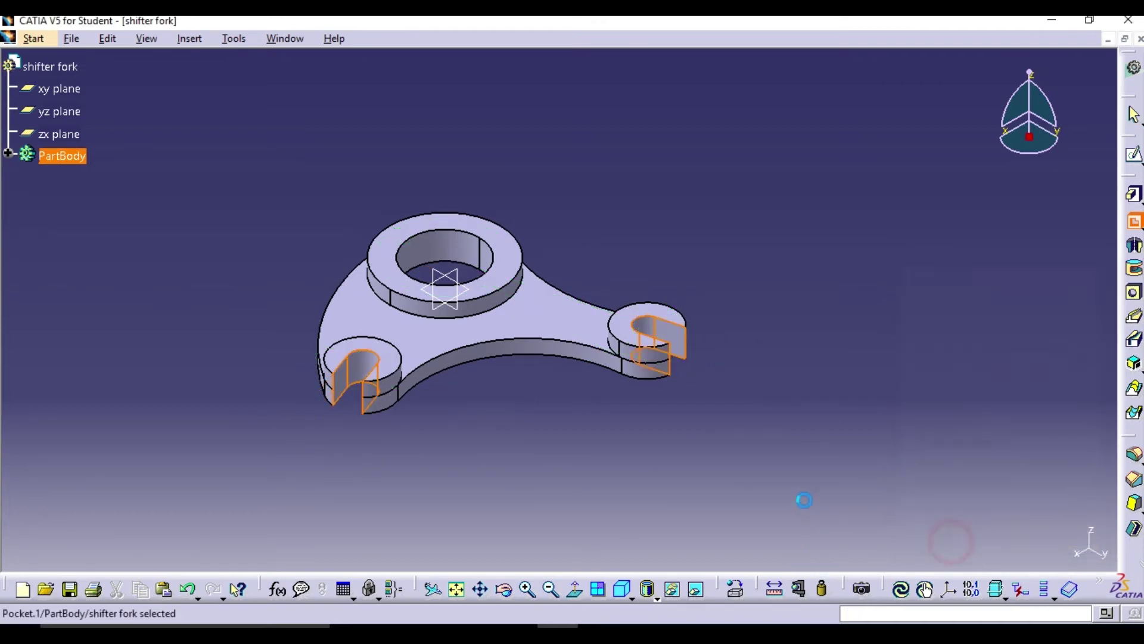
Start a hole on the centre boss face and add a coincidence in its positioning sketch
left_click(383, 252)
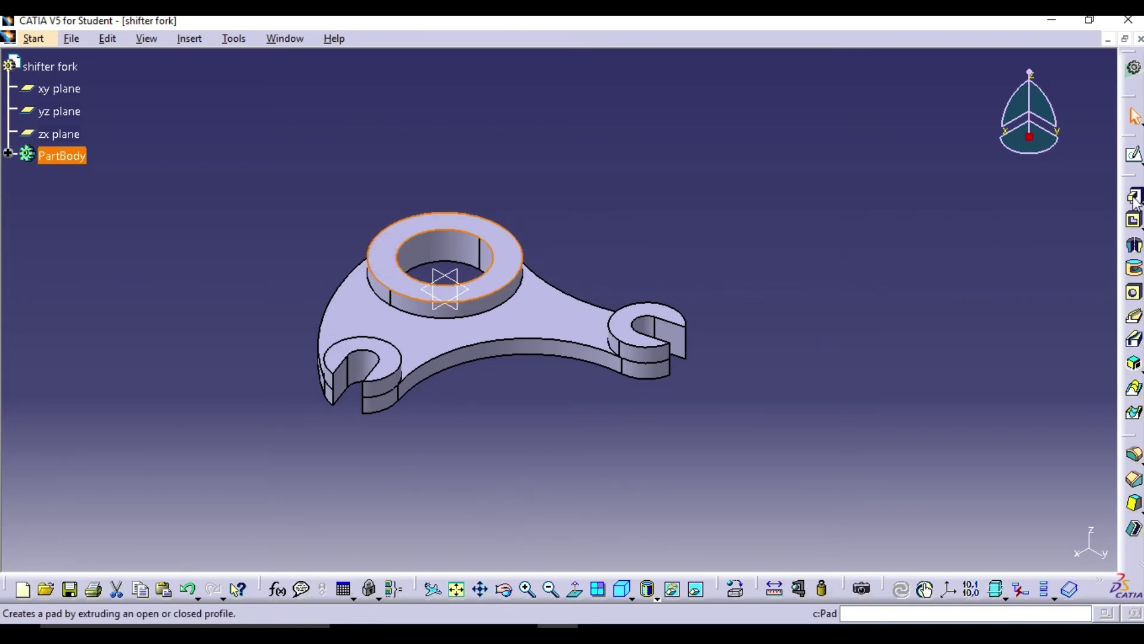
left_click(1134, 292)
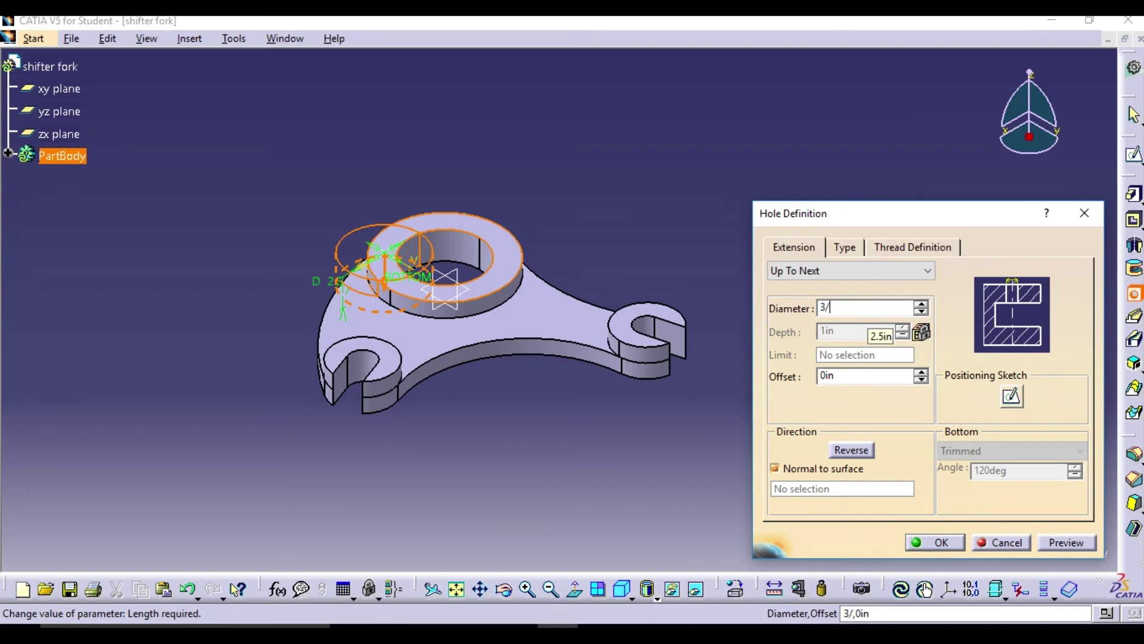
left_click(1012, 396)
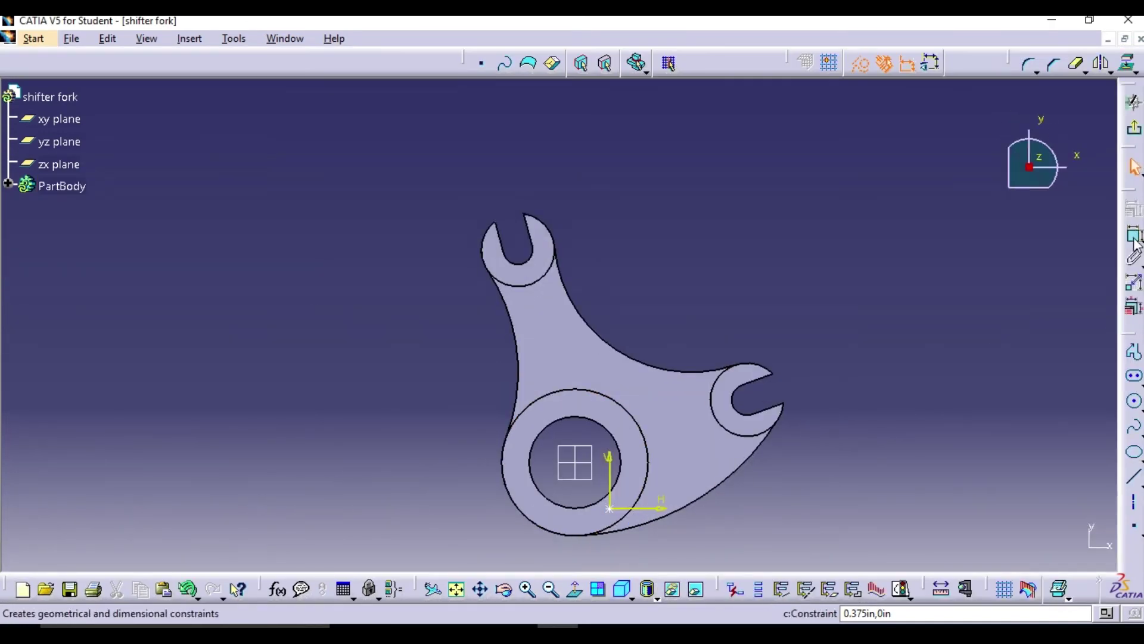
left_click(610, 508)
left_click(585, 466)
right_click(869, 439)
left_click(894, 509)
mouse_move(779, 544)
middle_mouse_down()
mouse_move(682, 306)
mouse_move(644, 427)
middle_mouse_up()
Dimension the hole centre .75 from the boss's outer circle
left_click(633, 365)
left_click(696, 352)
key("Escape")
left_click(695, 361)
key("Escape")
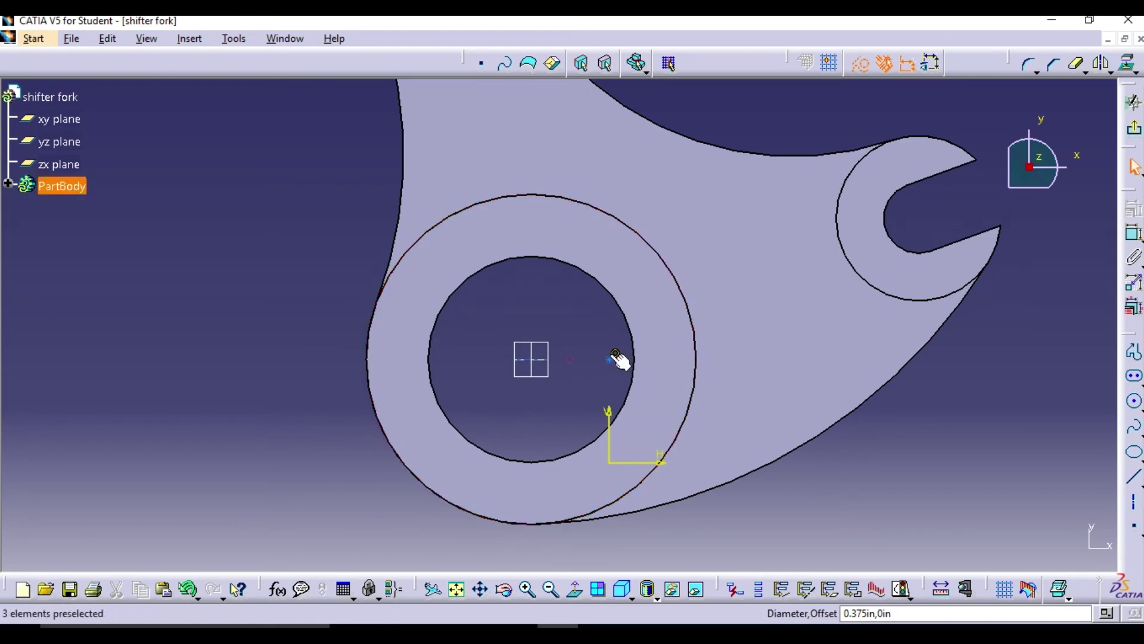
left_click(610, 359)
left_click(695, 356)
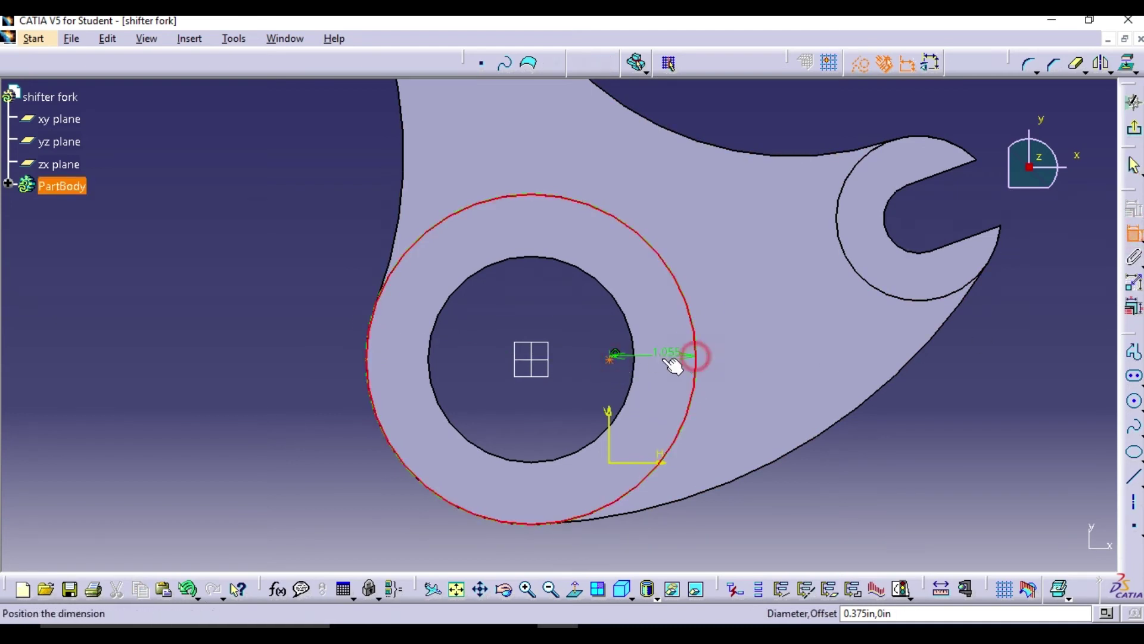
left_click(662, 359)
double_click(669, 353)
type(".75/2")
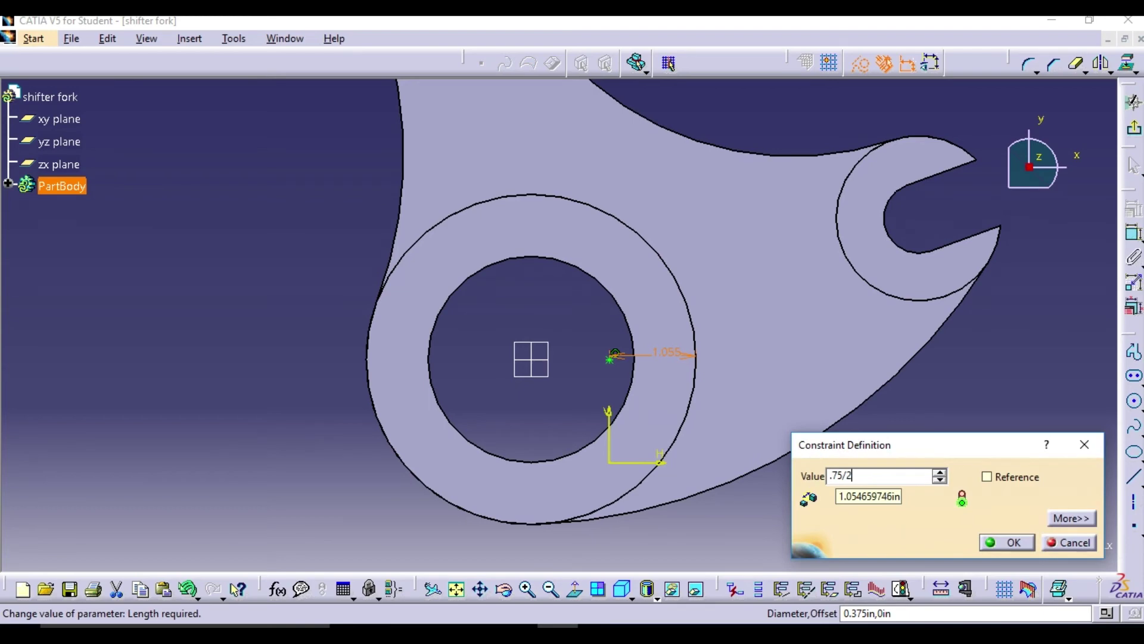
key("Return")
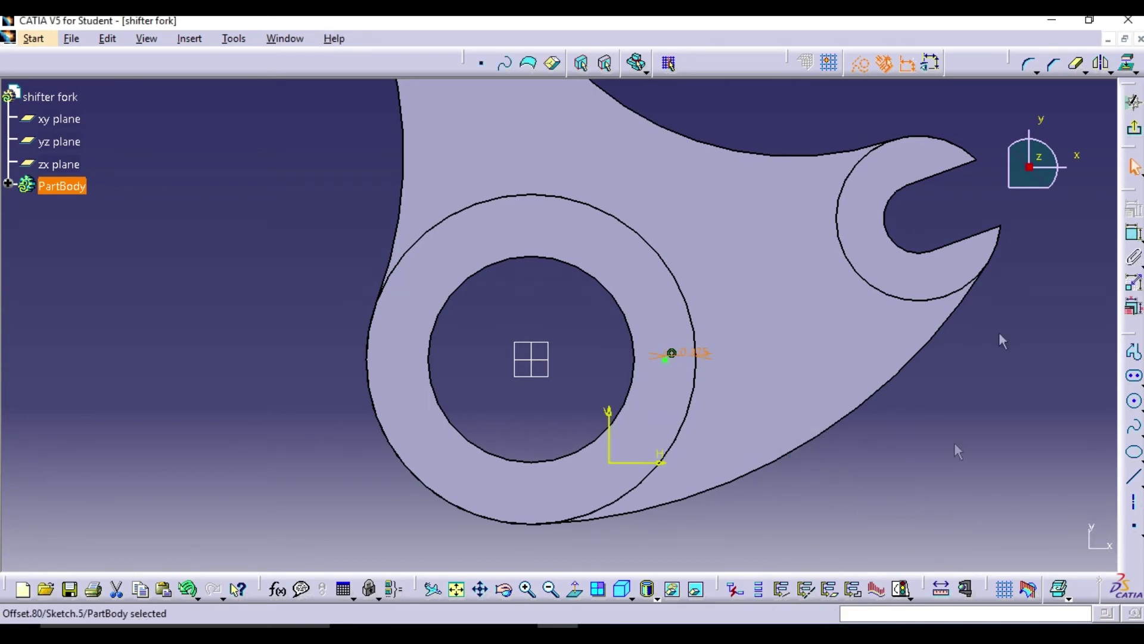
Finish the positioning sketch and create the 0.375in hole in the boss rim
left_click(1134, 102)
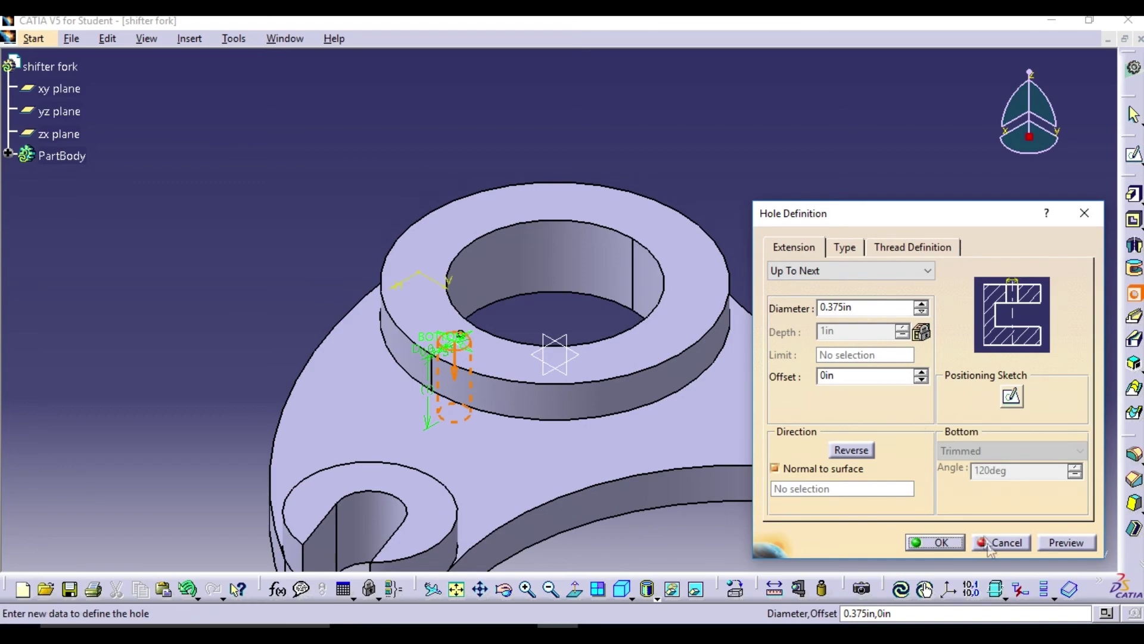
left_click(935, 542)
middle_click_drag(756, 541, 673, 358)
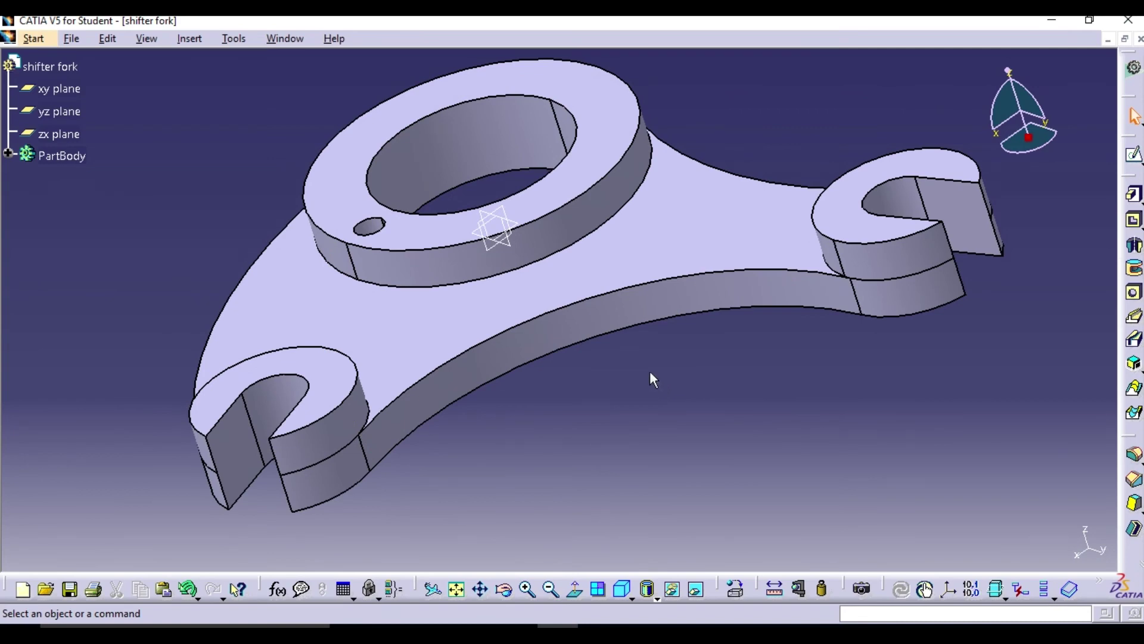
Start a Complete crown circular pattern with Hole.2 as the object to pattern
left_click(188, 39)
mouse_move(216, 348)
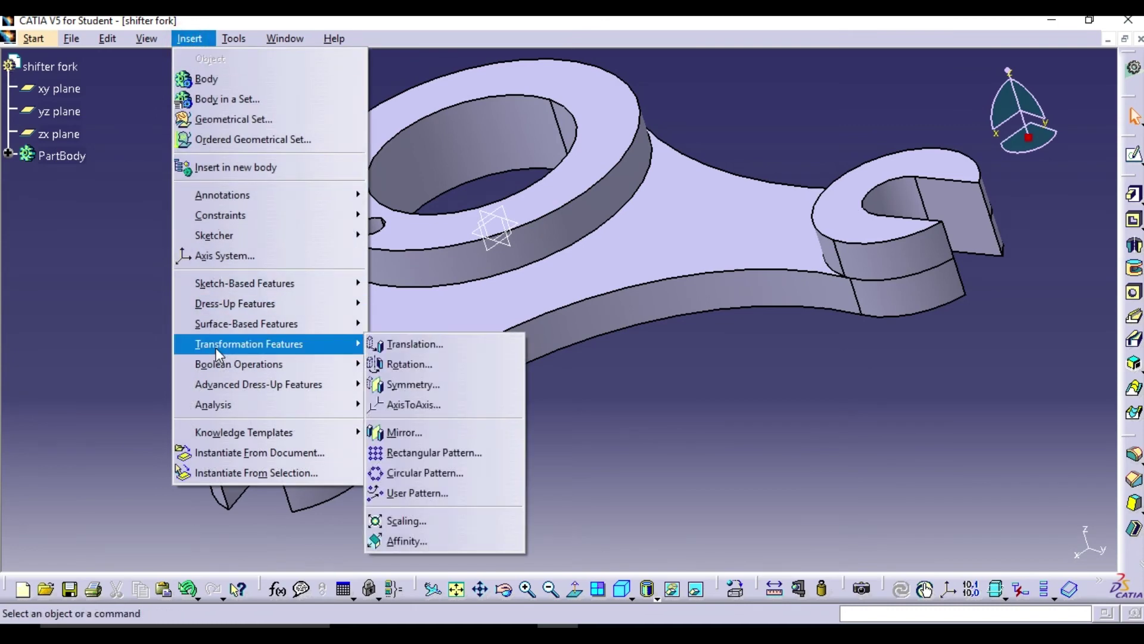
left_click(401, 473)
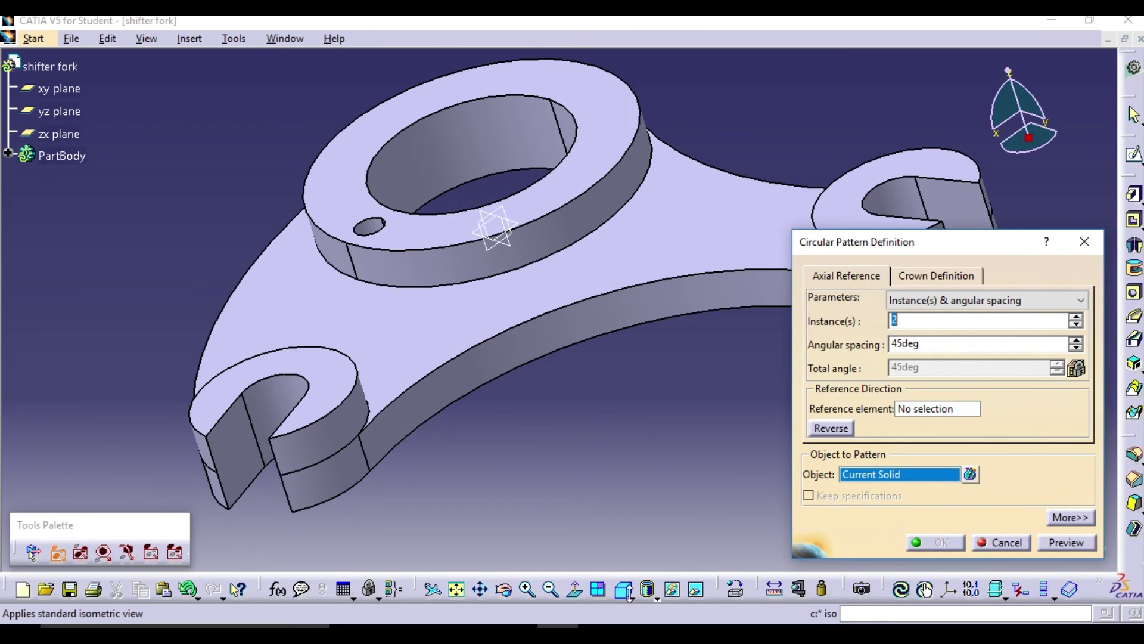
left_click(631, 597)
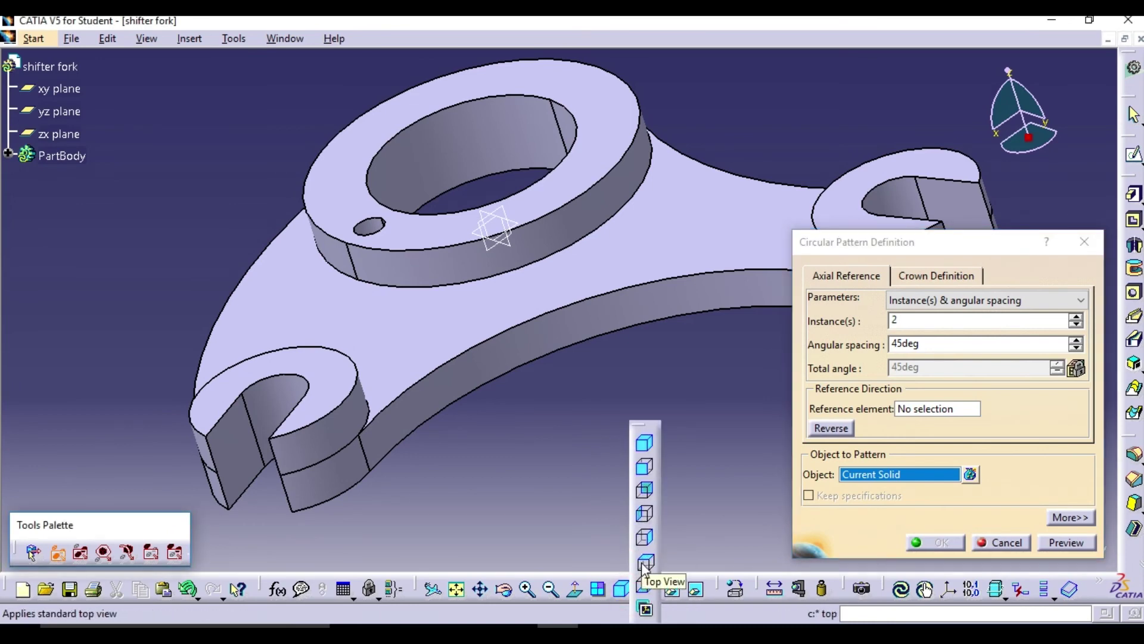
left_click(644, 584)
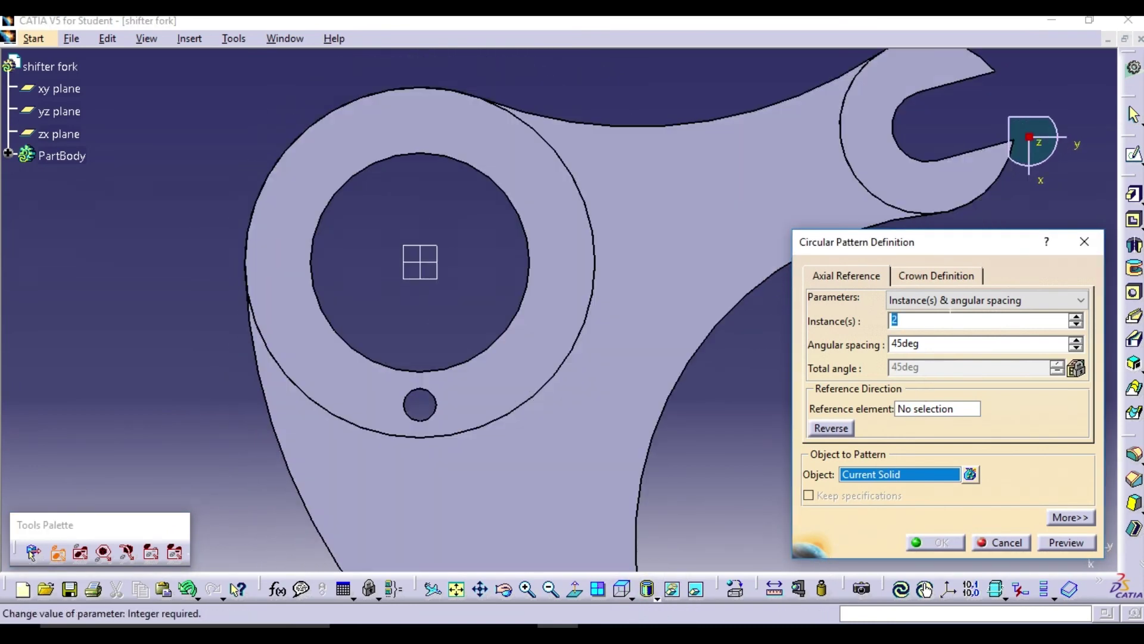
type("2")
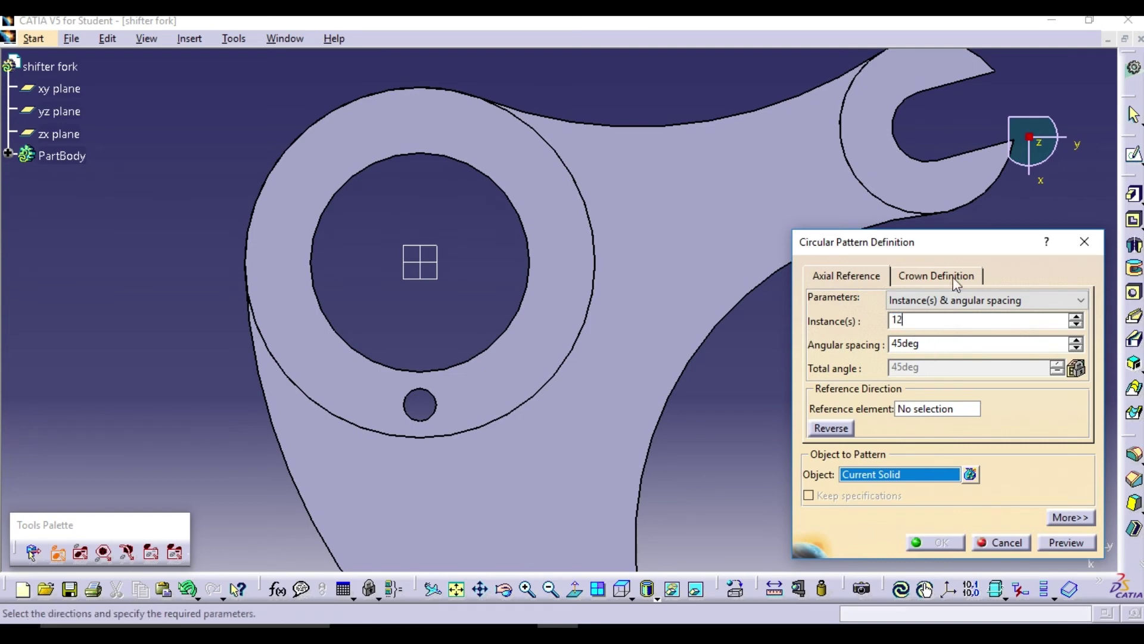
left_click(954, 300)
left_click(947, 356)
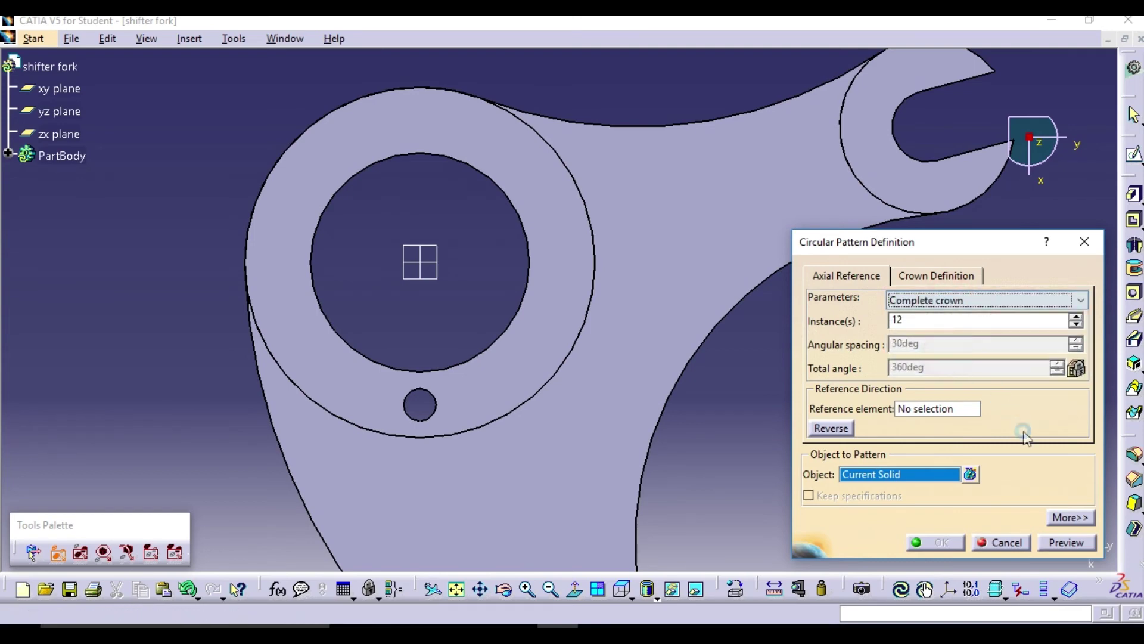
left_click(938, 415)
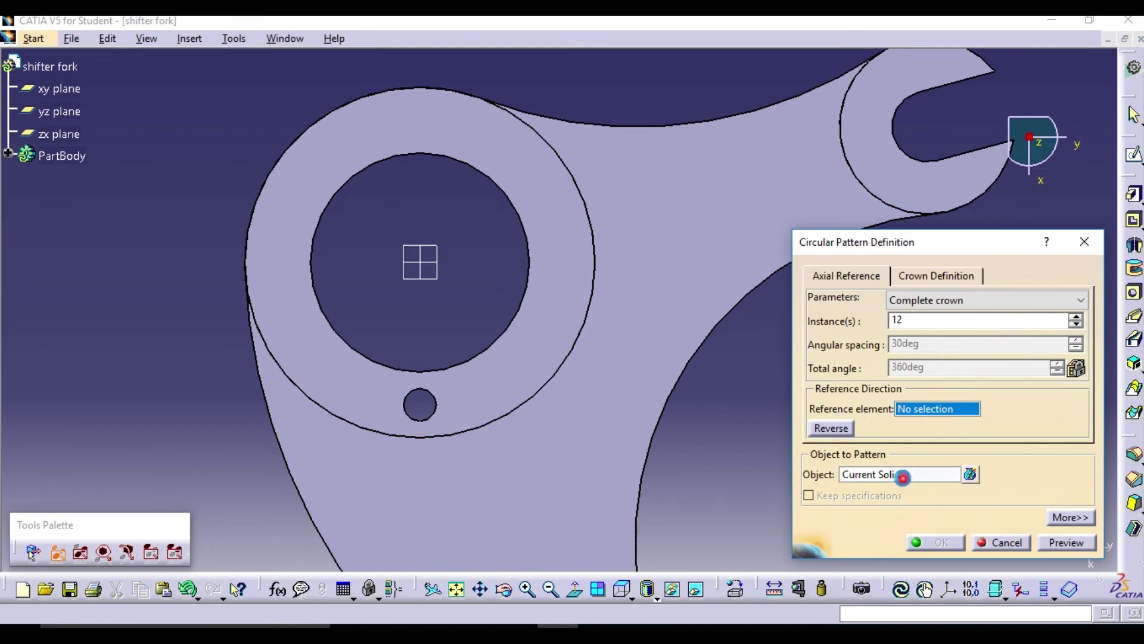
left_click(902, 476)
left_click(10, 155)
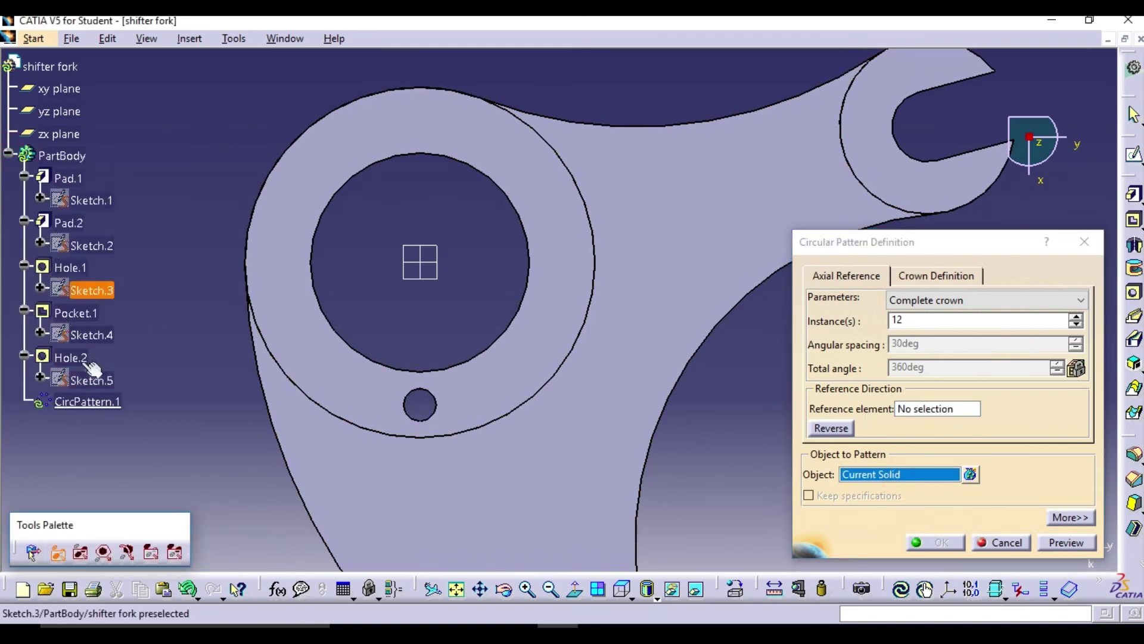
left_click(70, 358)
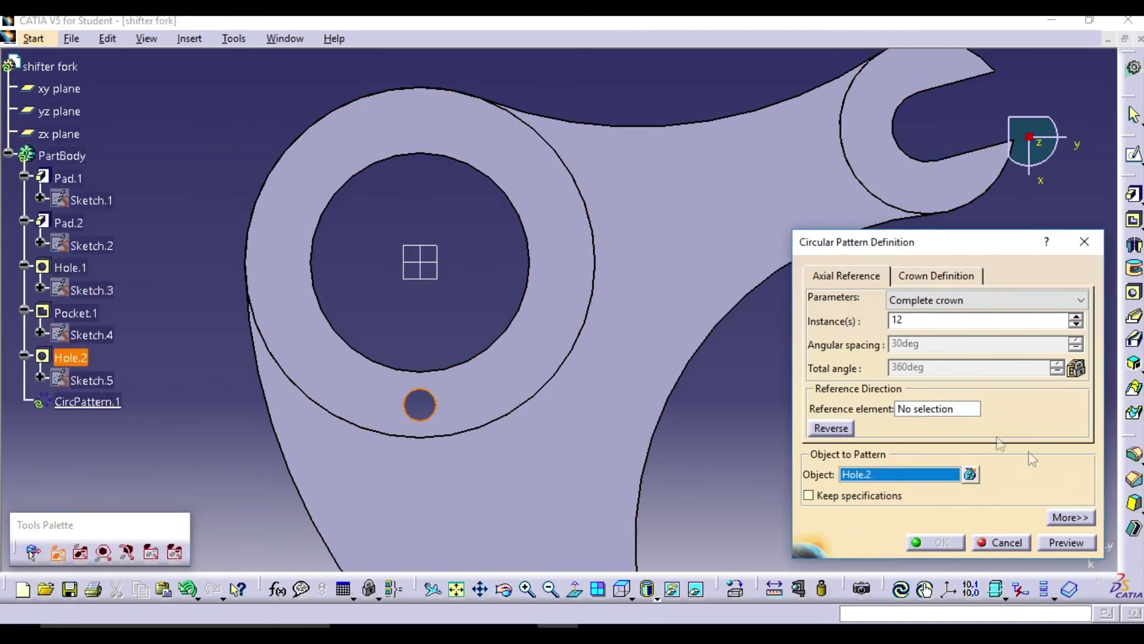
Use the centre bore face as the reference and create the 12-hole pattern
left_click(928, 410)
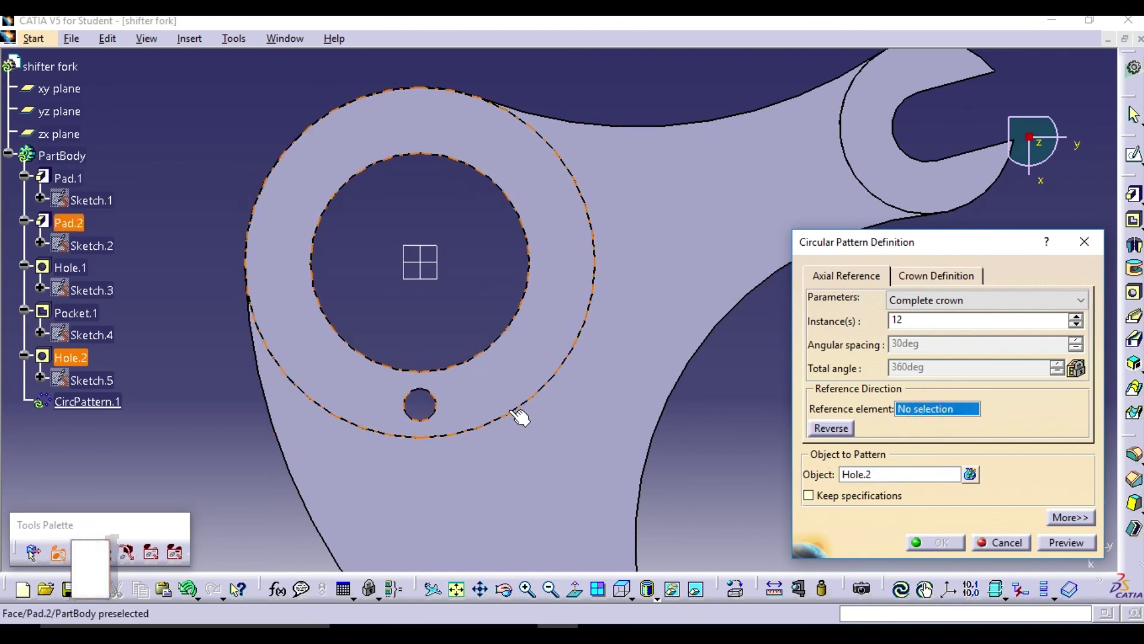
middle_click_drag(274, 311, 634, 324)
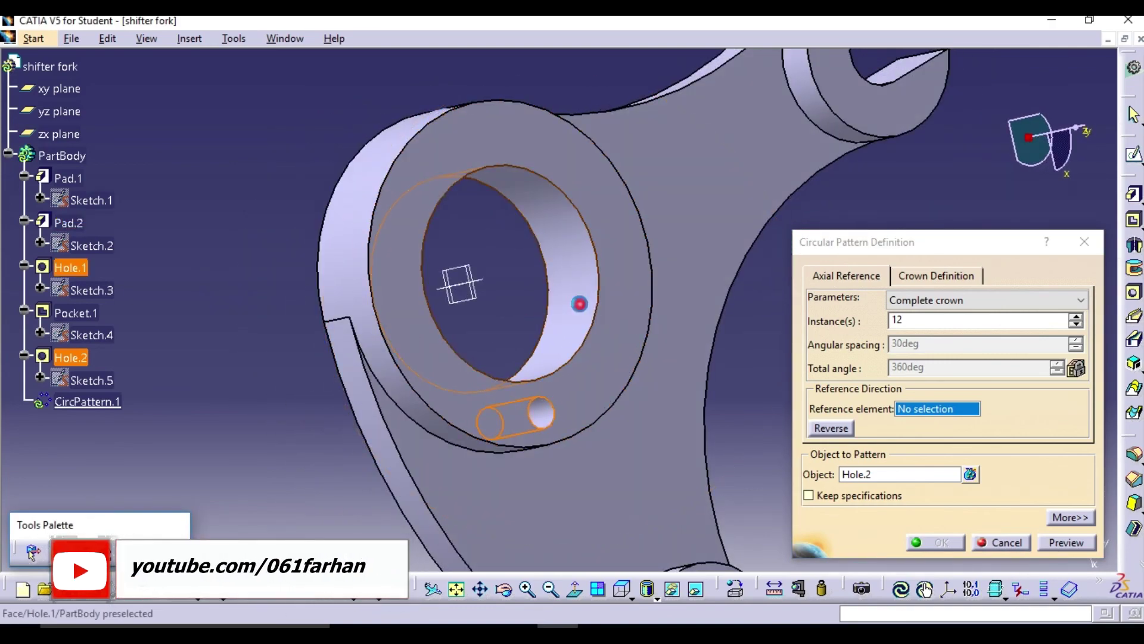
left_click(582, 298)
middle_click_drag(278, 160, 417, 418)
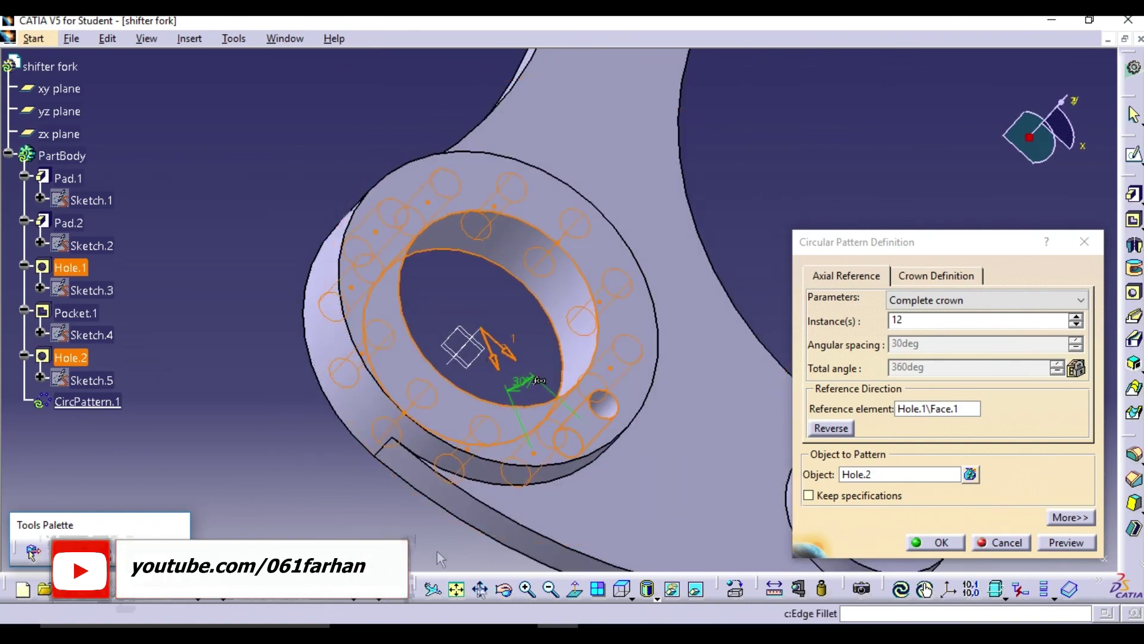
left_click(624, 589)
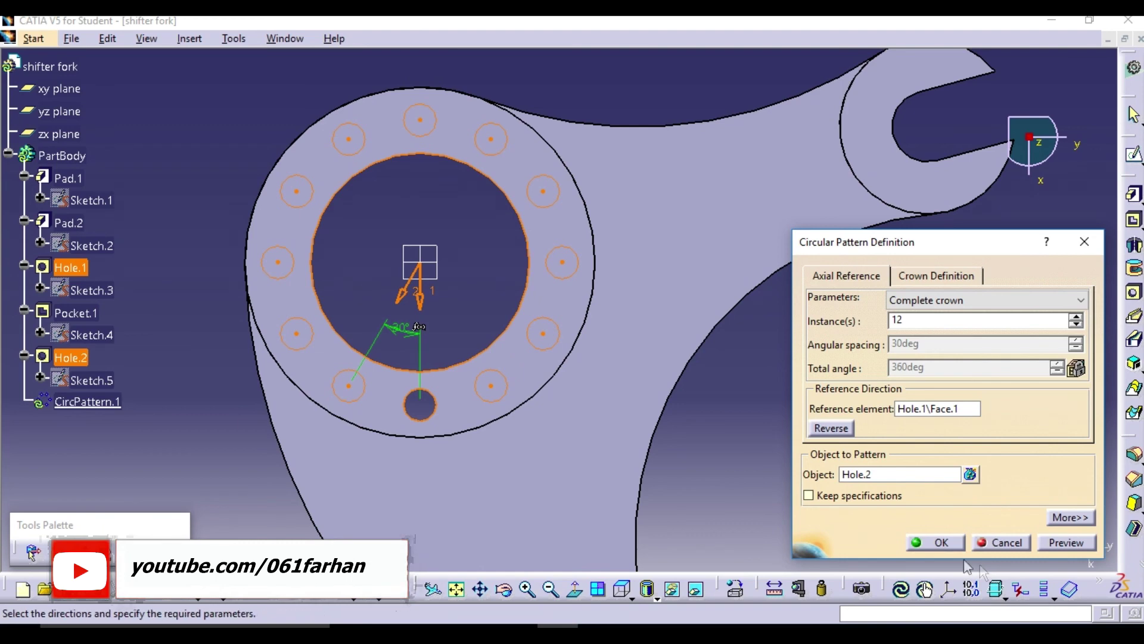
left_click(940, 544)
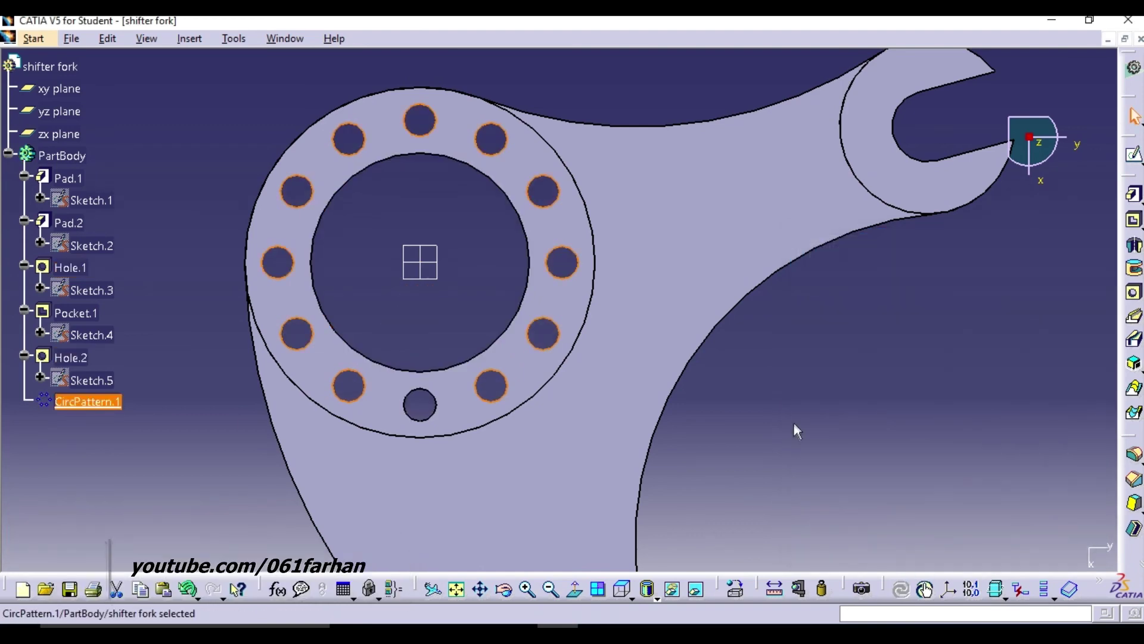
Show the whole part in isometric view
left_click(630, 597)
left_click(646, 442)
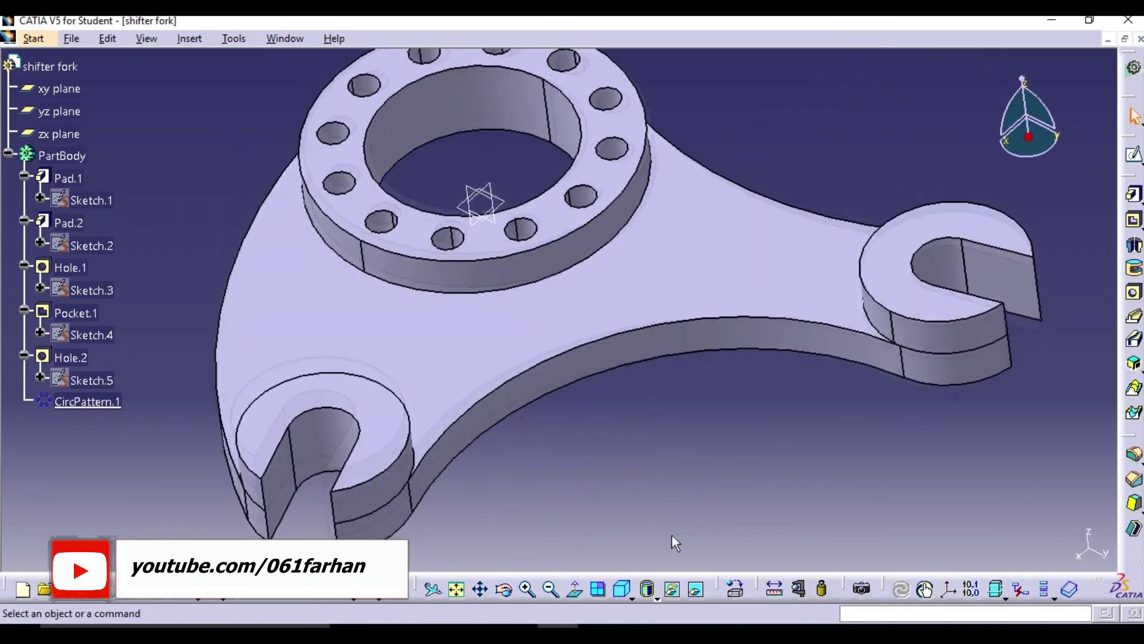
middle_click_drag(663, 499, 839, 542)
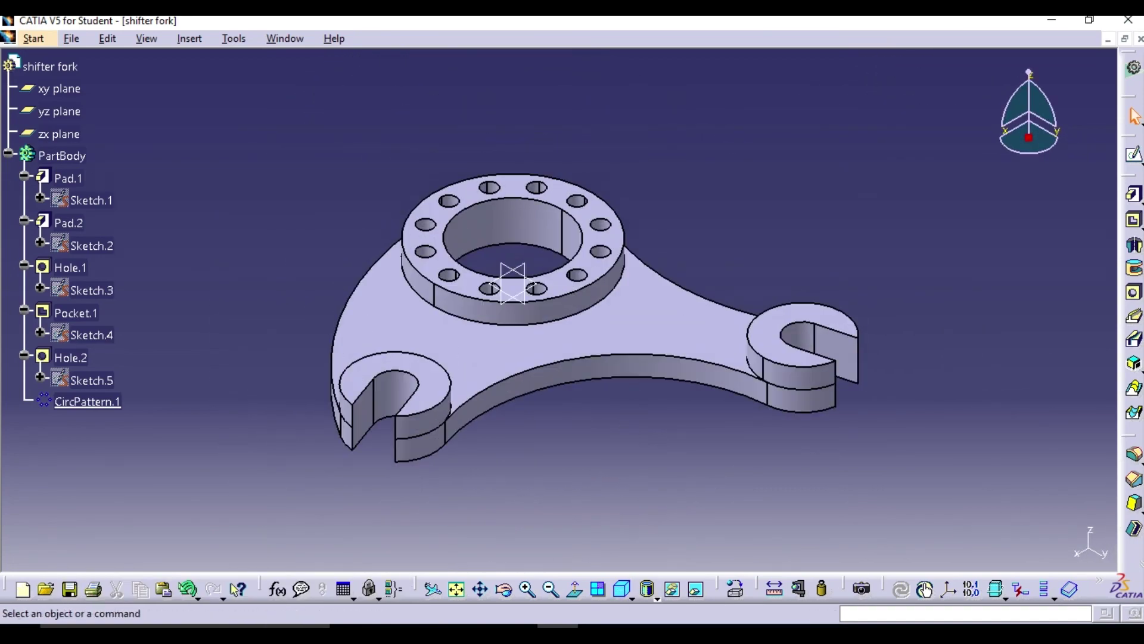
Create Chamfer.1, 0.05in at 45deg, on the top outer edges of the centre, left and right bosses
left_click(1134, 480)
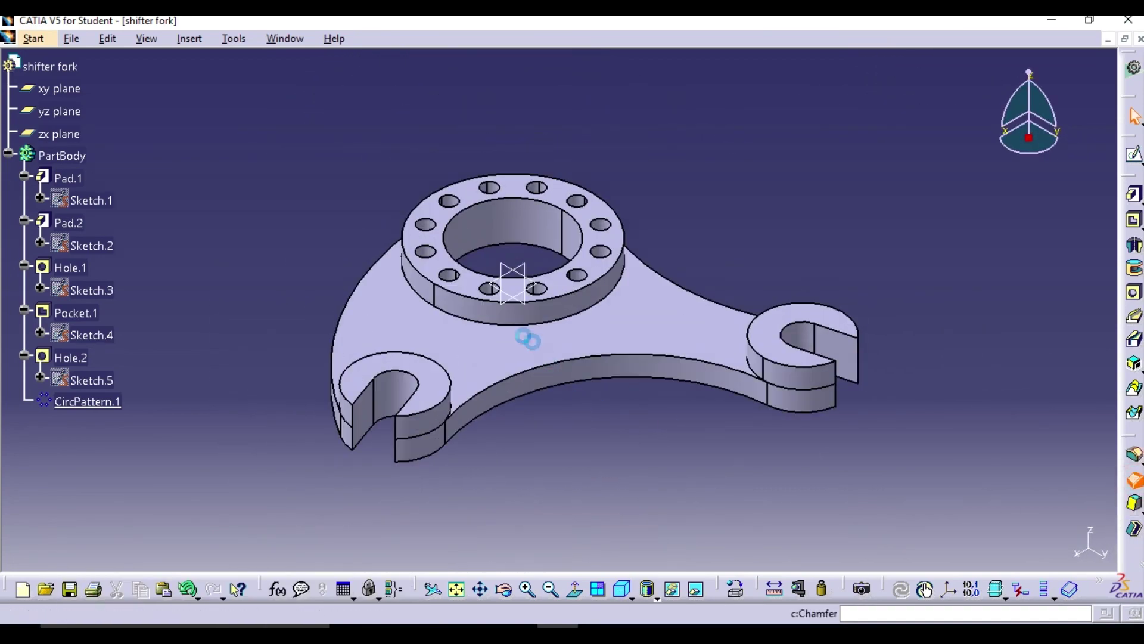
left_click(483, 301)
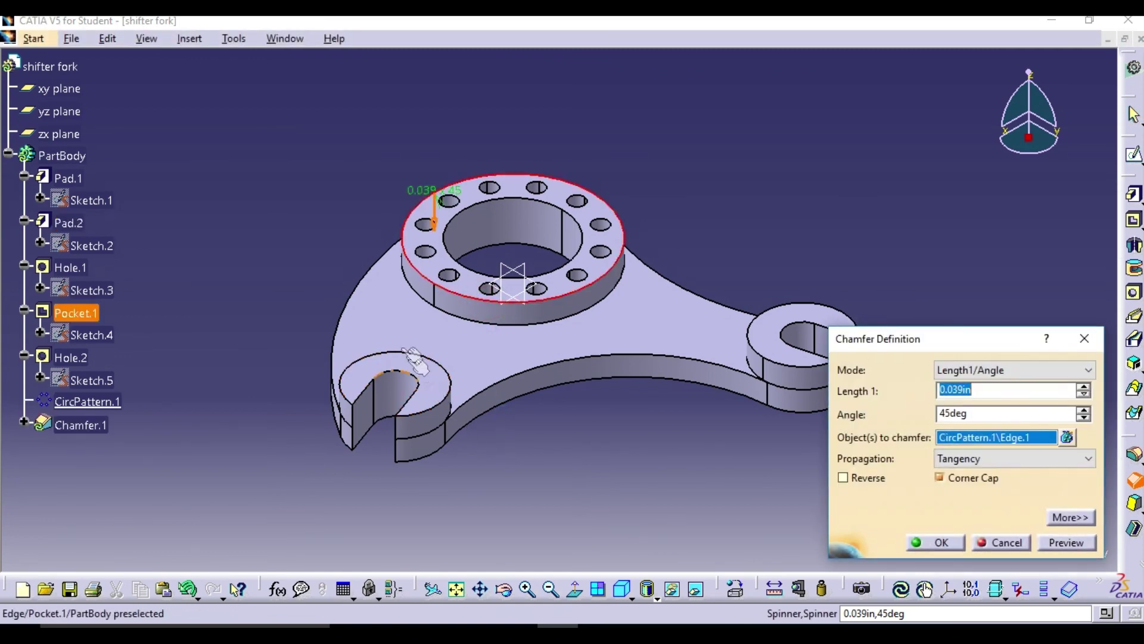
left_click(441, 411)
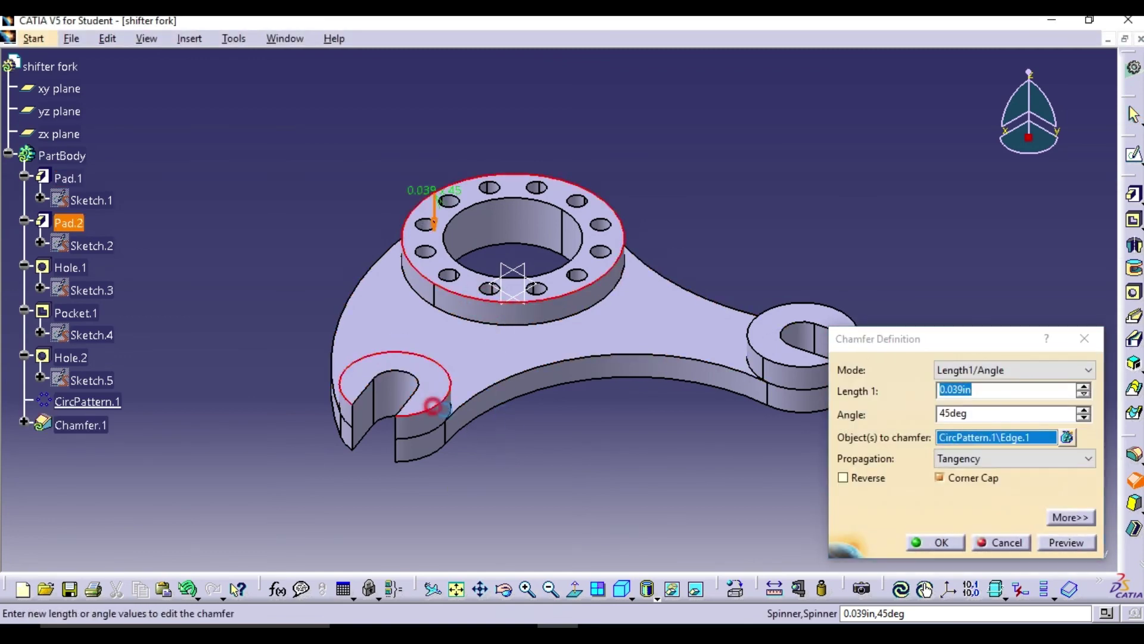
left_click(785, 368)
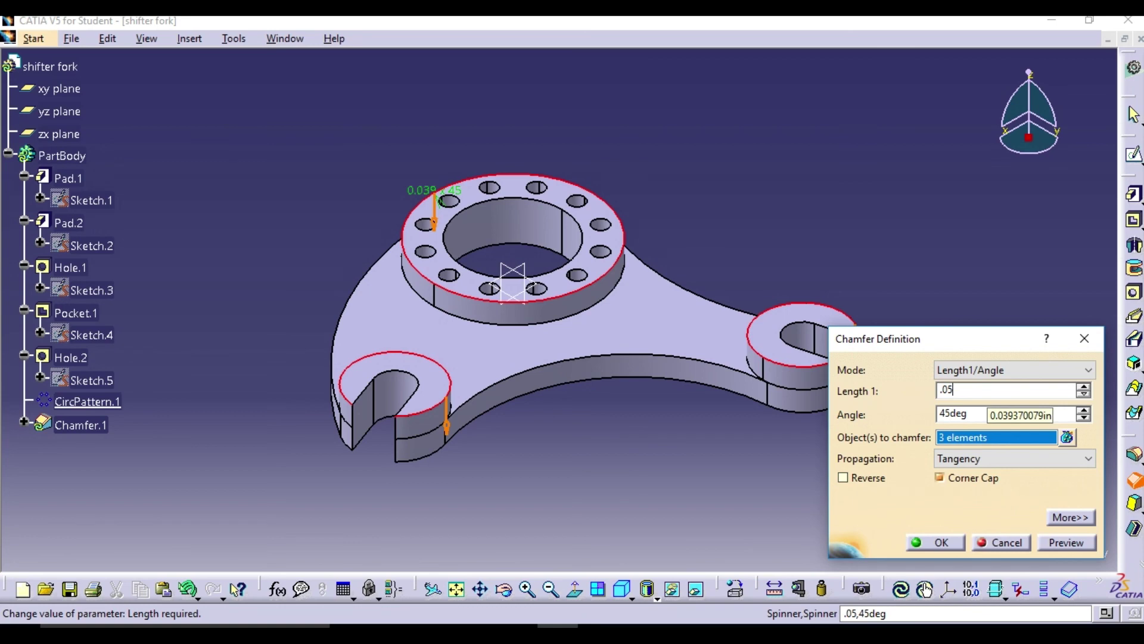
key("Return")
left_click(937, 543)
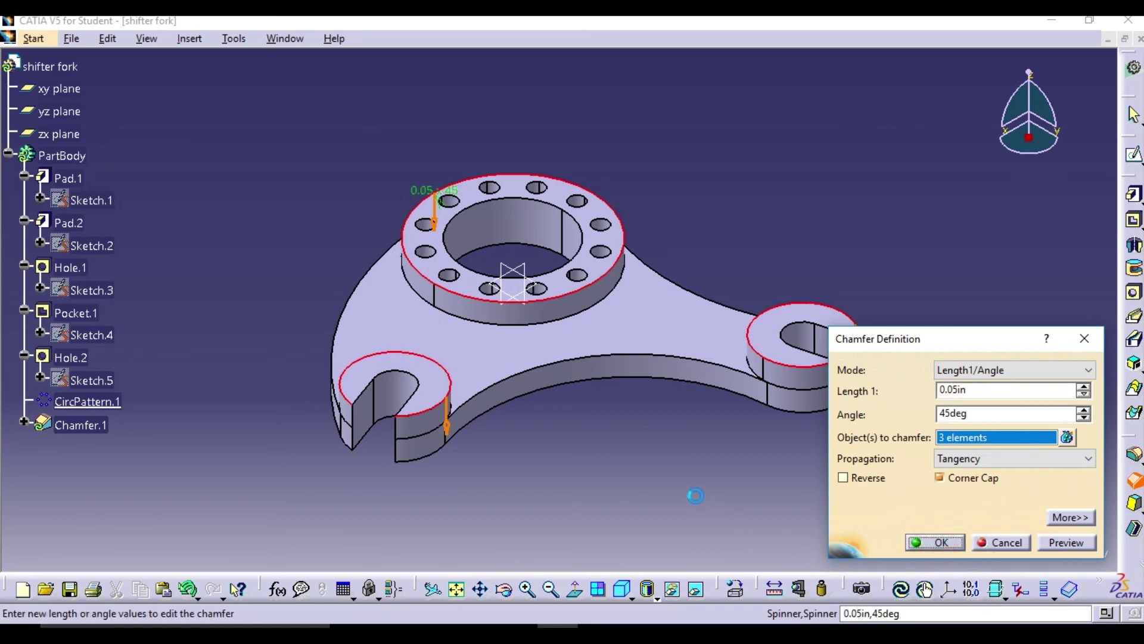
middle_click_drag(696, 505, 594, 468)
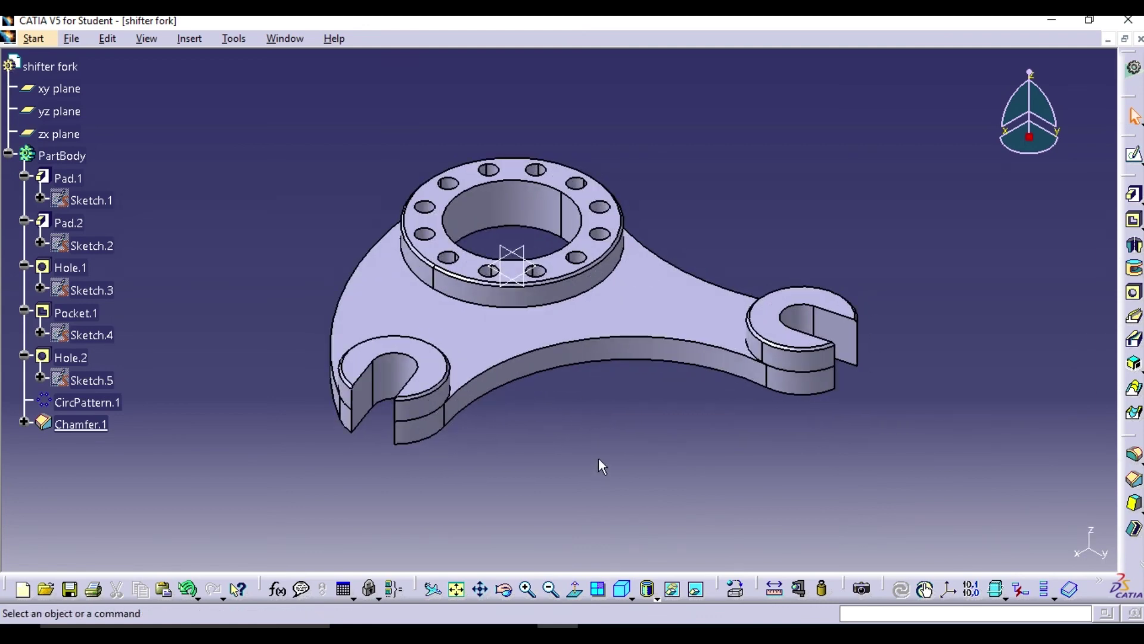